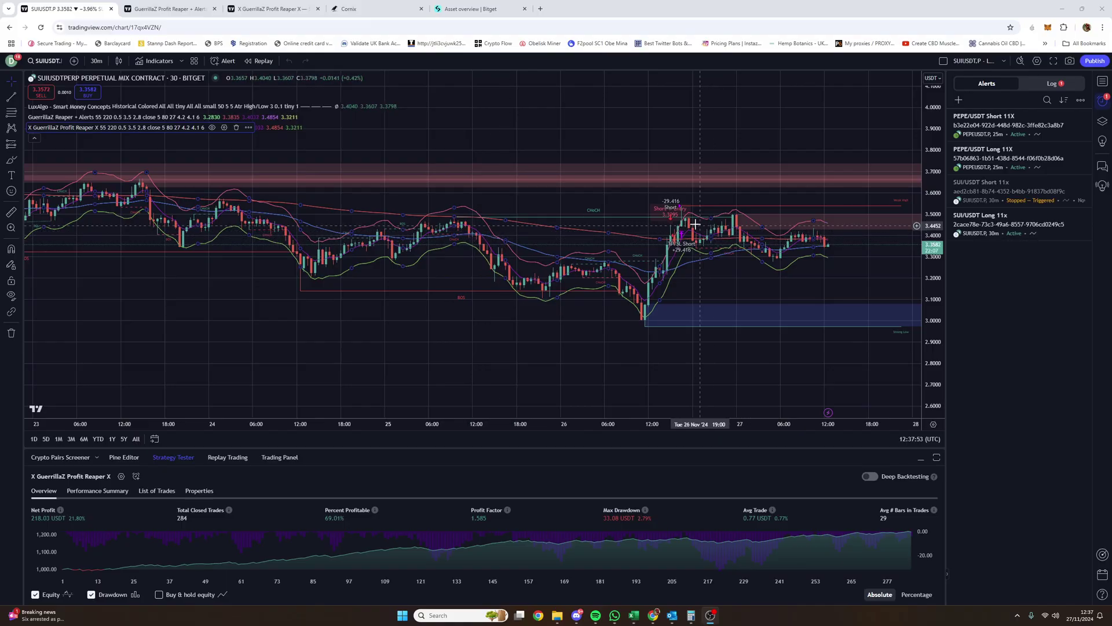
Step: Open the Indicators dialog on Favorites to see the GuerrillaZ Profit Reaper scripts
{"action": "left_click", "coordinate": [156, 61]}
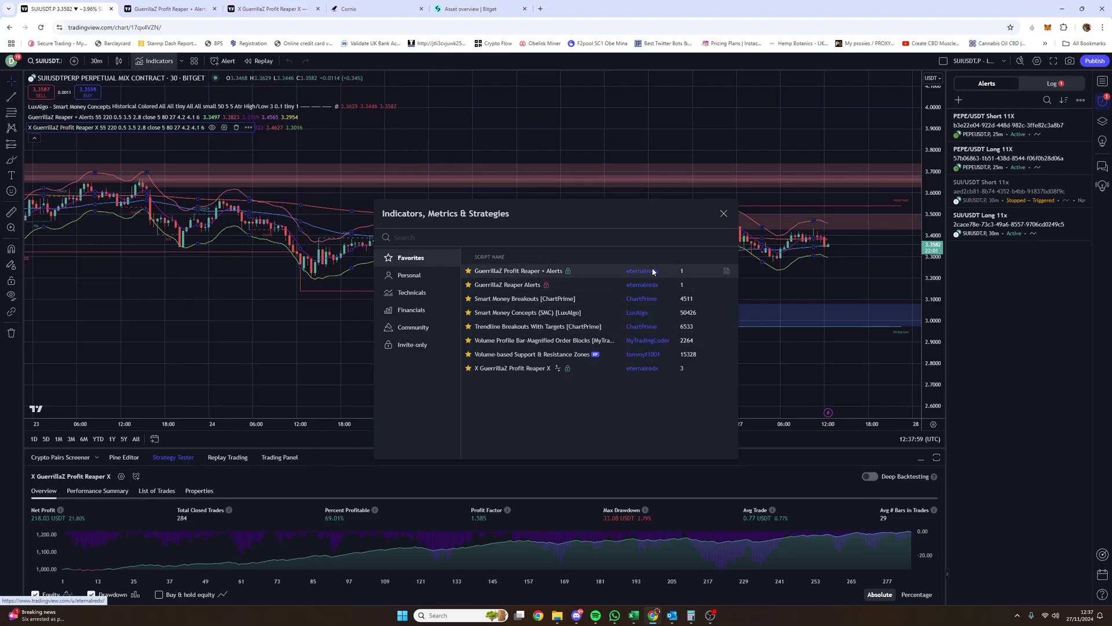
{"action": "mouse_move", "coordinate": [570, 277]}
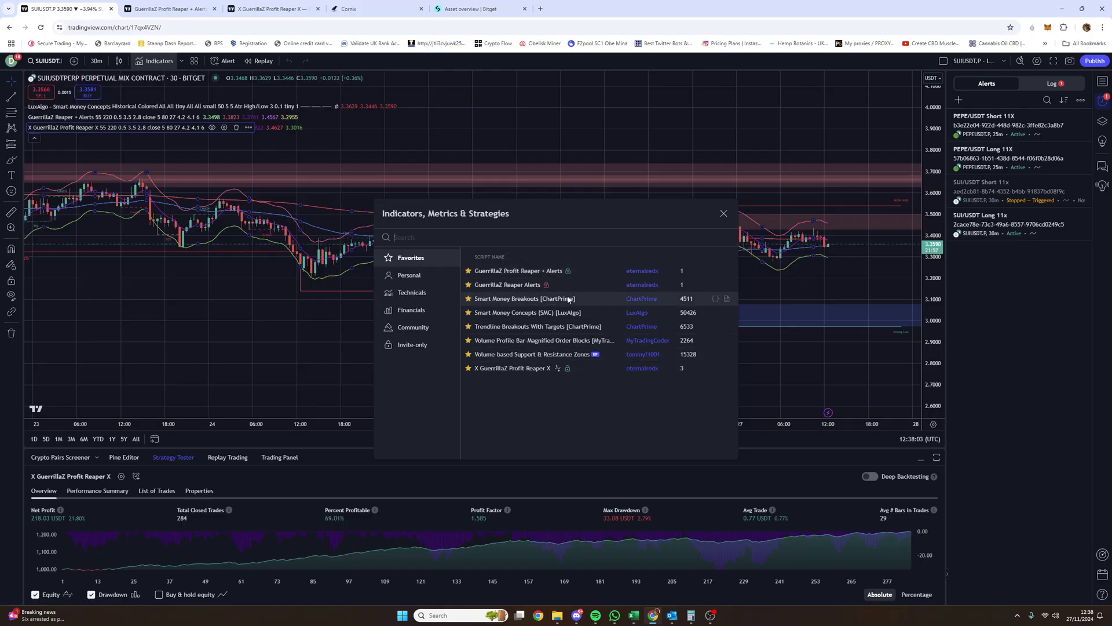
{"action": "left_click", "coordinate": [182, 11]}
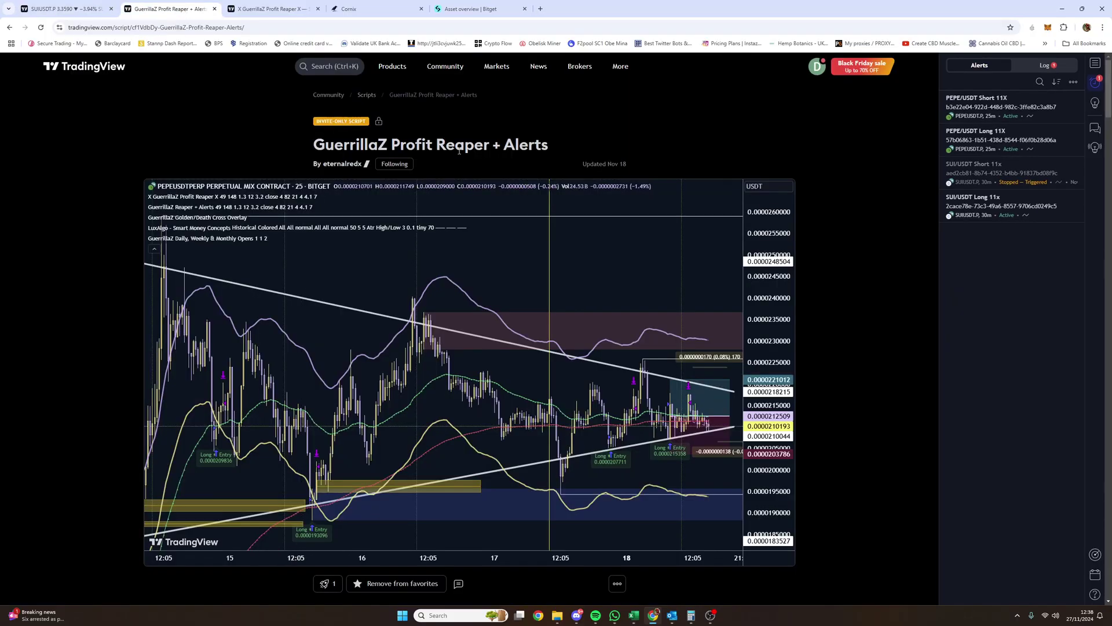
{"action": "scroll", "coordinate": [543, 153], "scroll_direction": "down", "scroll_amount": 2}
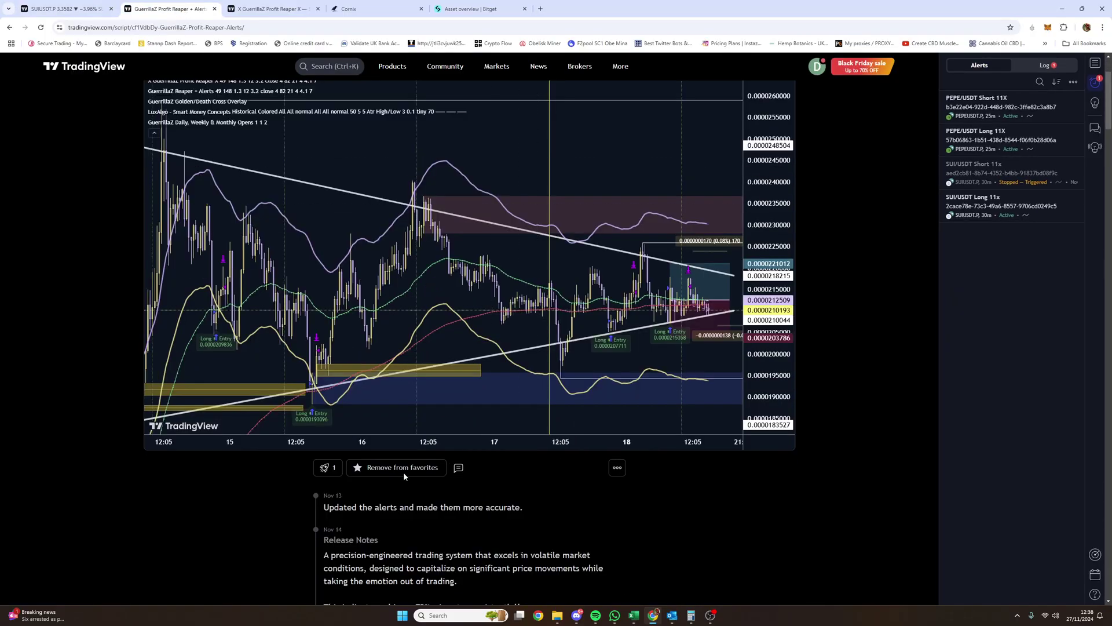
{"action": "left_click", "coordinate": [295, 480]}
{"action": "scroll", "coordinate": [336, 470], "scroll_direction": "up", "scroll_amount": 2}
{"action": "left_click", "coordinate": [255, 10]}
{"action": "scroll", "coordinate": [408, 293], "scroll_direction": "down", "scroll_amount": 3}
{"action": "scroll", "coordinate": [408, 293], "scroll_direction": "up", "scroll_amount": 4}
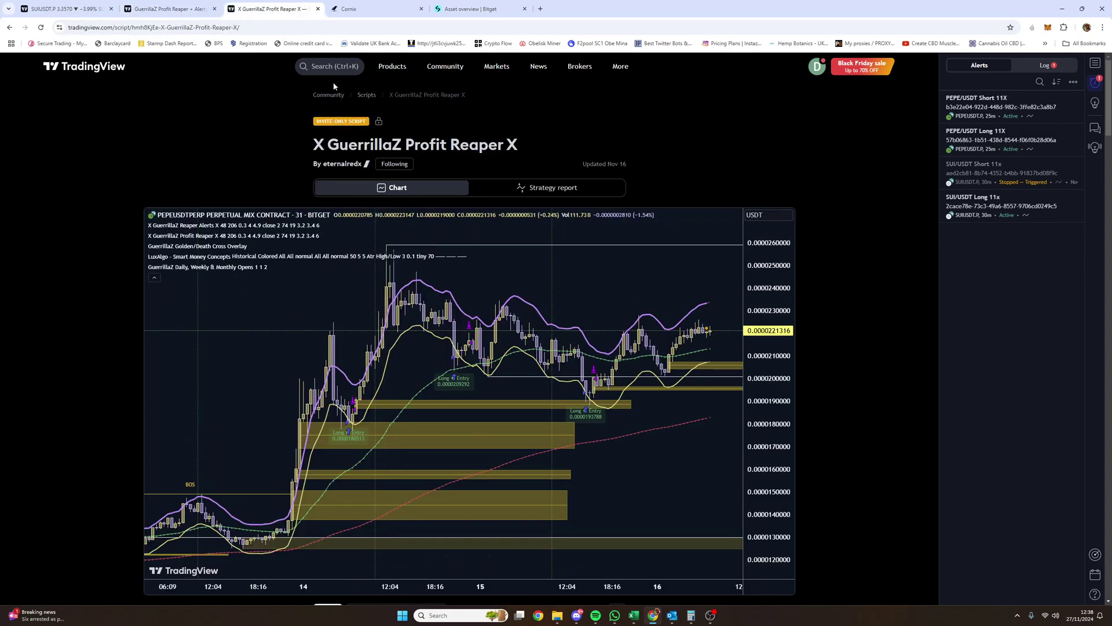
{"action": "key", "text": "ctrl+shift+Tab"}
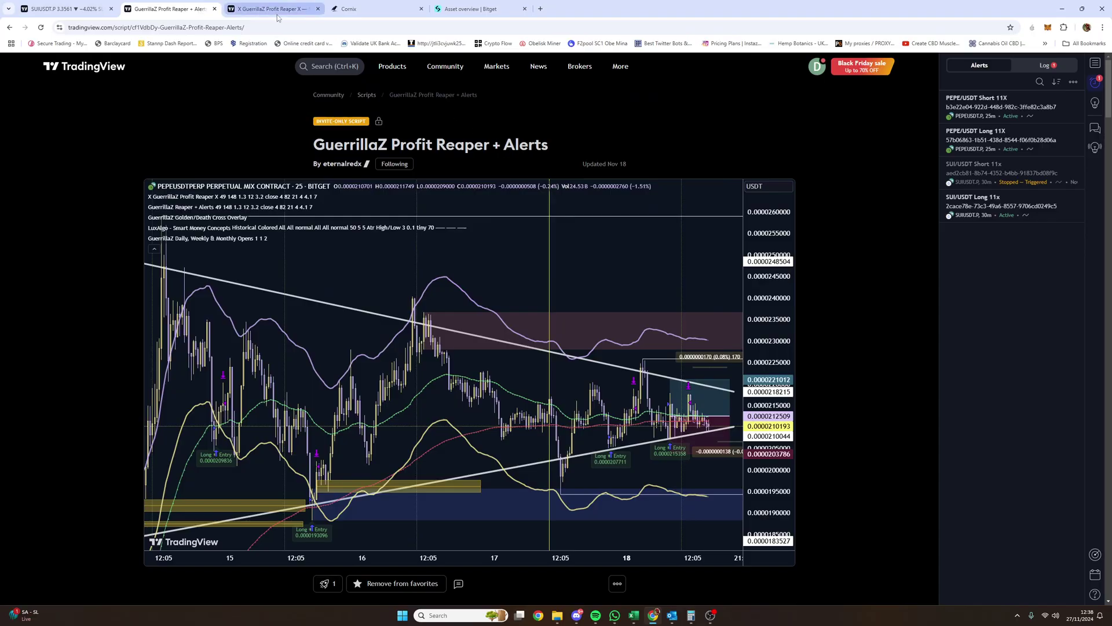
{"action": "left_click", "coordinate": [255, 9]}
{"action": "scroll", "coordinate": [375, 410], "scroll_direction": "down", "scroll_amount": 3}
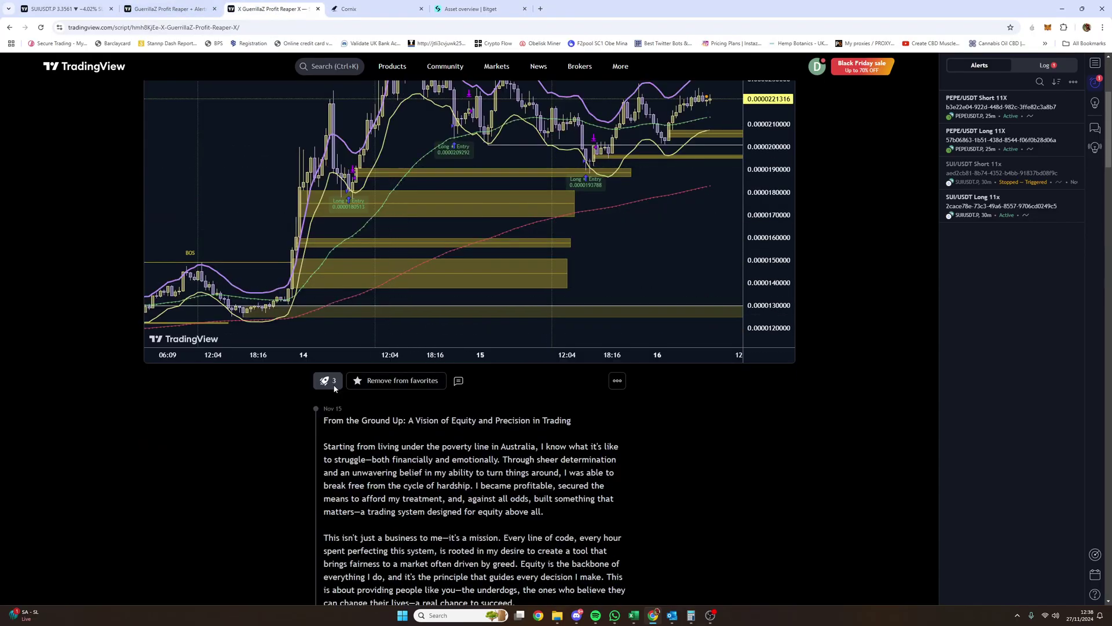
{"action": "scroll", "coordinate": [552, 371], "scroll_direction": "up", "scroll_amount": 4}
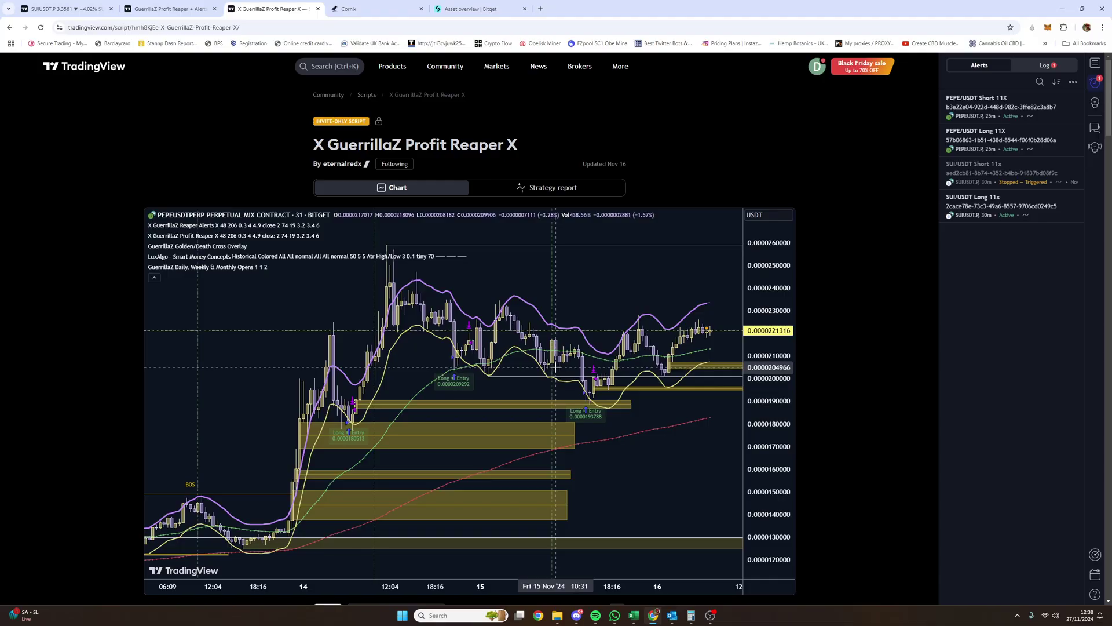
{"action": "left_click", "coordinate": [168, 9]}
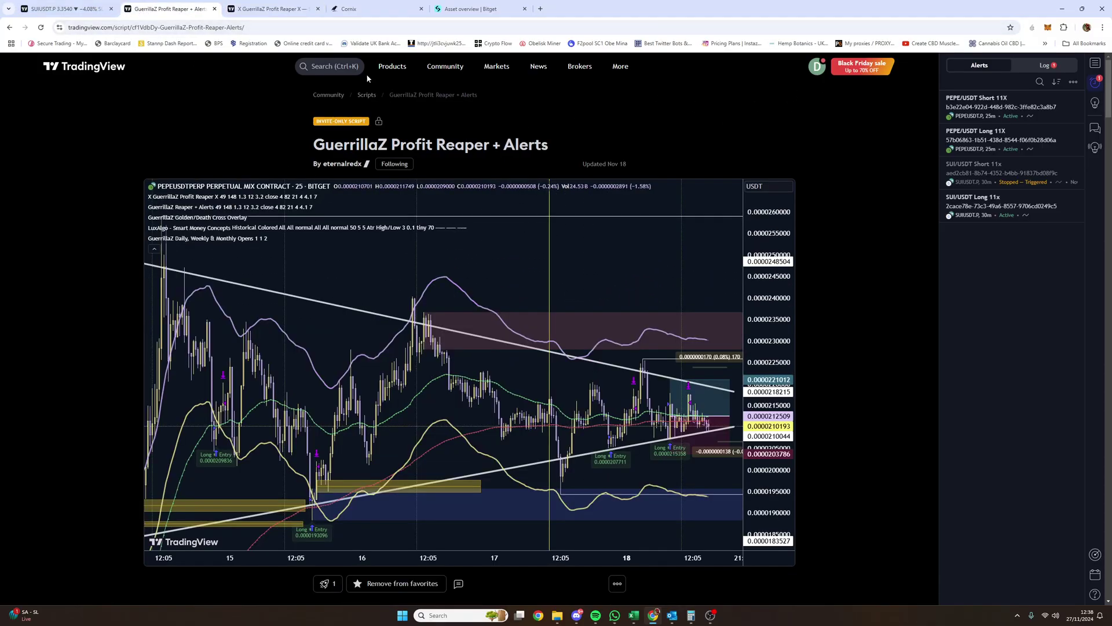
{"action": "left_click", "coordinate": [64, 9]}
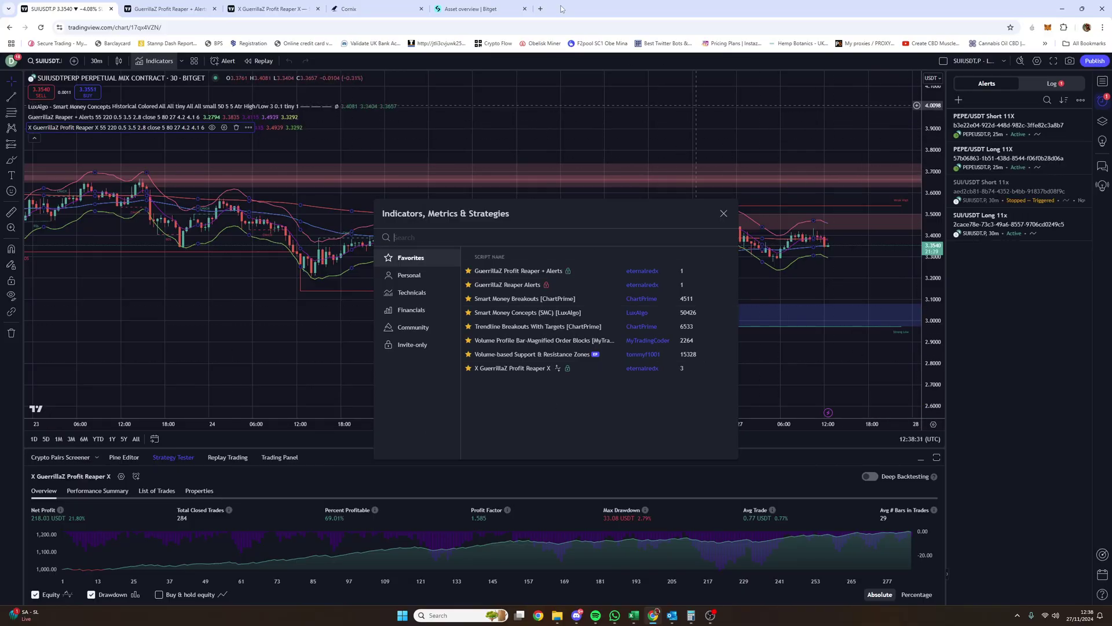
Step: Close the indicators list and choose Create new layout from the layout menu
{"action": "left_click", "coordinate": [724, 214]}
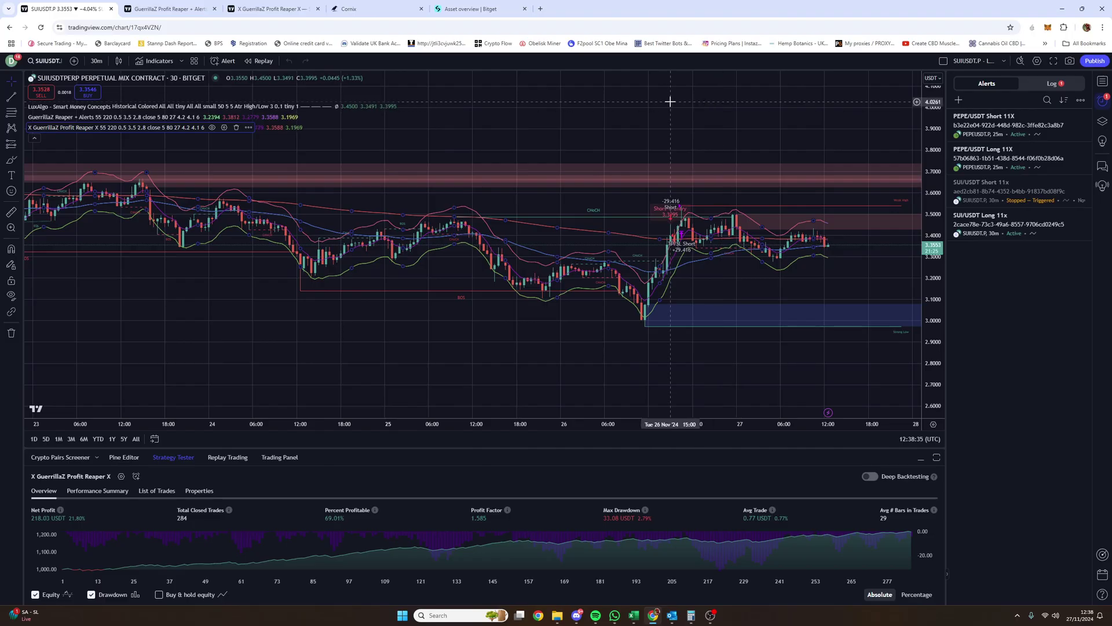
{"action": "left_click", "coordinate": [1003, 62]}
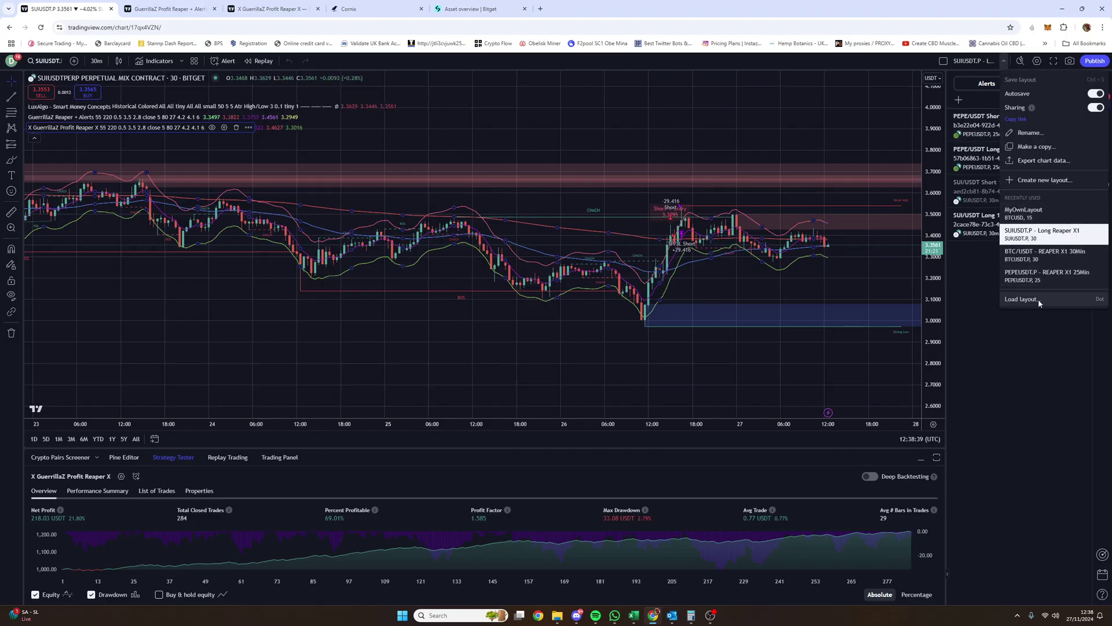
{"action": "left_click", "coordinate": [1034, 181]}
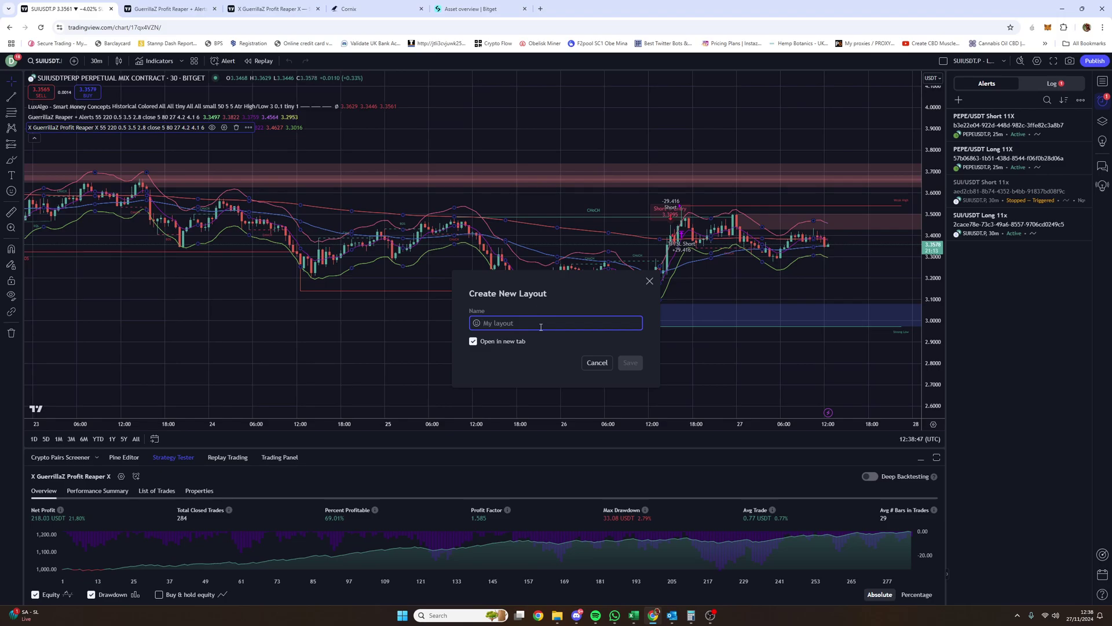
Step: Save a new layout named 'SUI USDT . P Test', opening it in a new tab
{"action": "type", "text": "SUI USDT"}
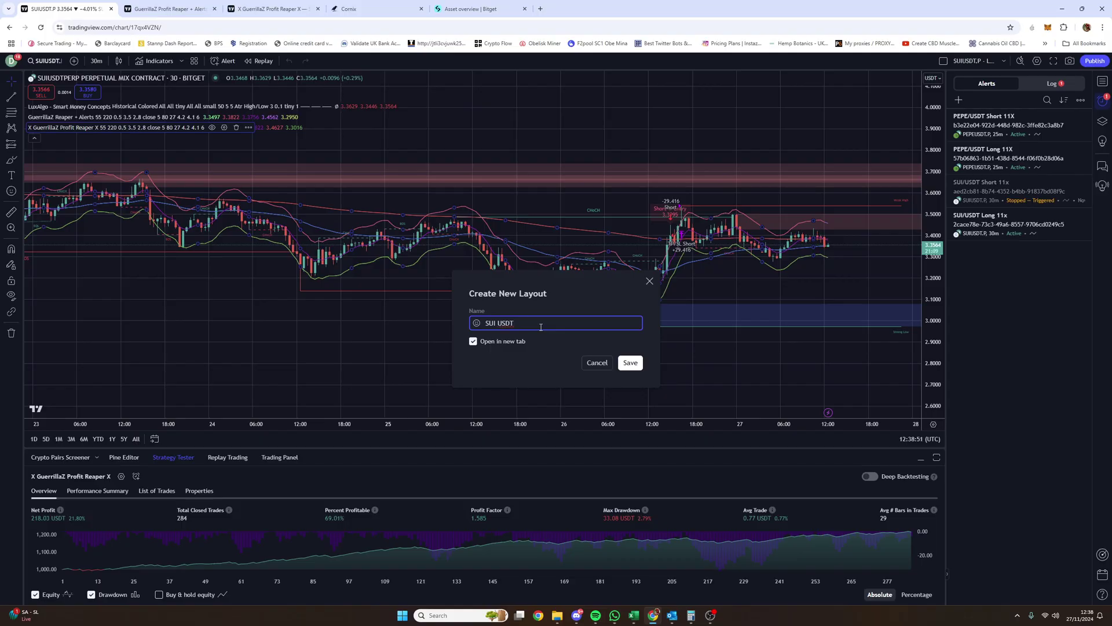
{"action": "type", "text": " . p Test"}
{"action": "left_click", "coordinate": [496, 323]}
{"action": "left_click", "coordinate": [632, 364]}
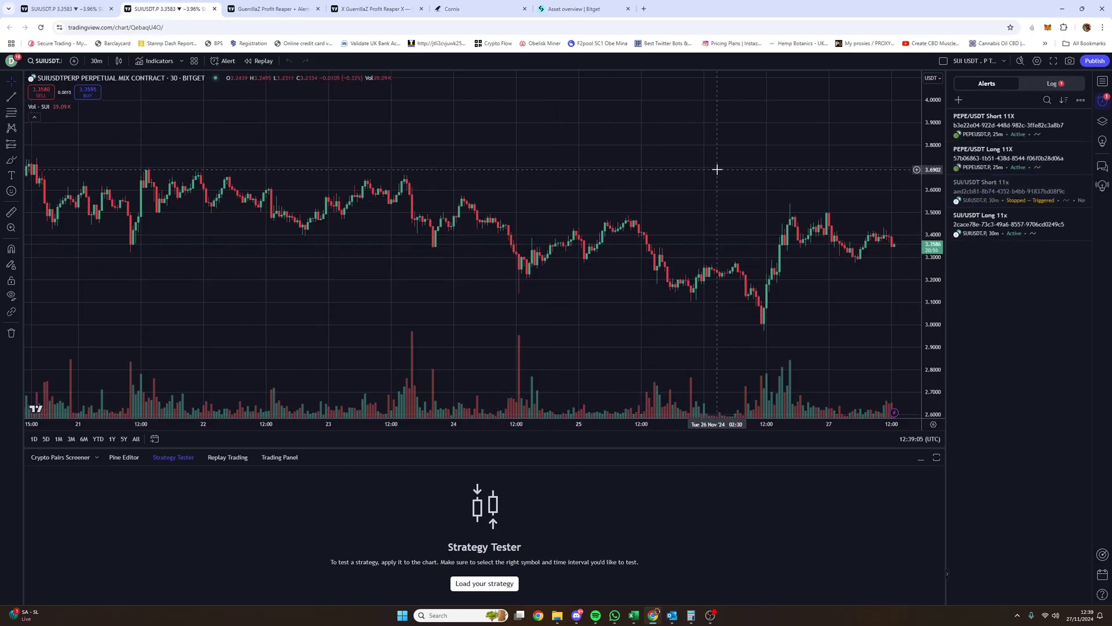
Step: Add X GuerrillaZ Profit Reaper X and GuerrillaZ Profit Reaper + Alerts from Favorites to the chart
{"action": "left_click", "coordinate": [155, 62]}
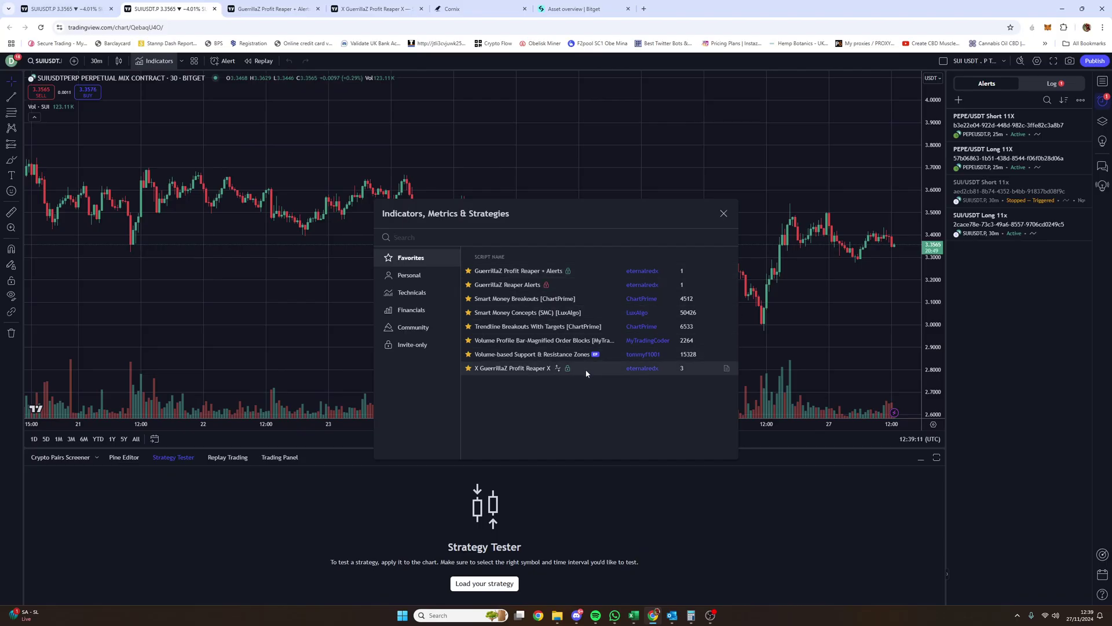
{"action": "mouse_move", "coordinate": [568, 369]}
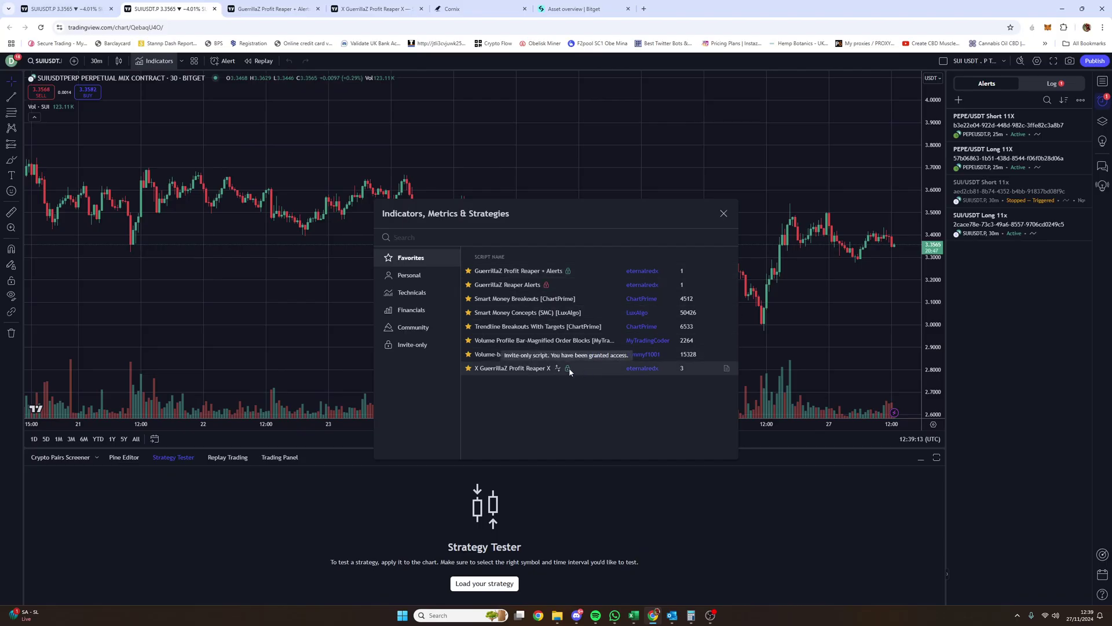
{"action": "mouse_move", "coordinate": [569, 272]}
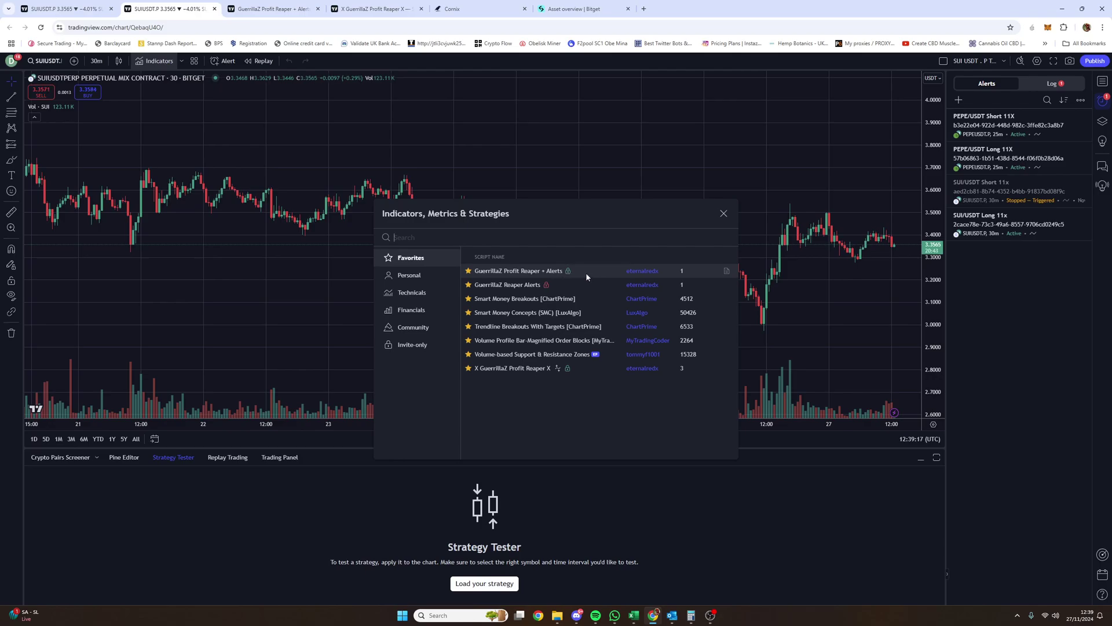
{"action": "left_click", "coordinate": [571, 367]}
{"action": "left_click", "coordinate": [518, 270]}
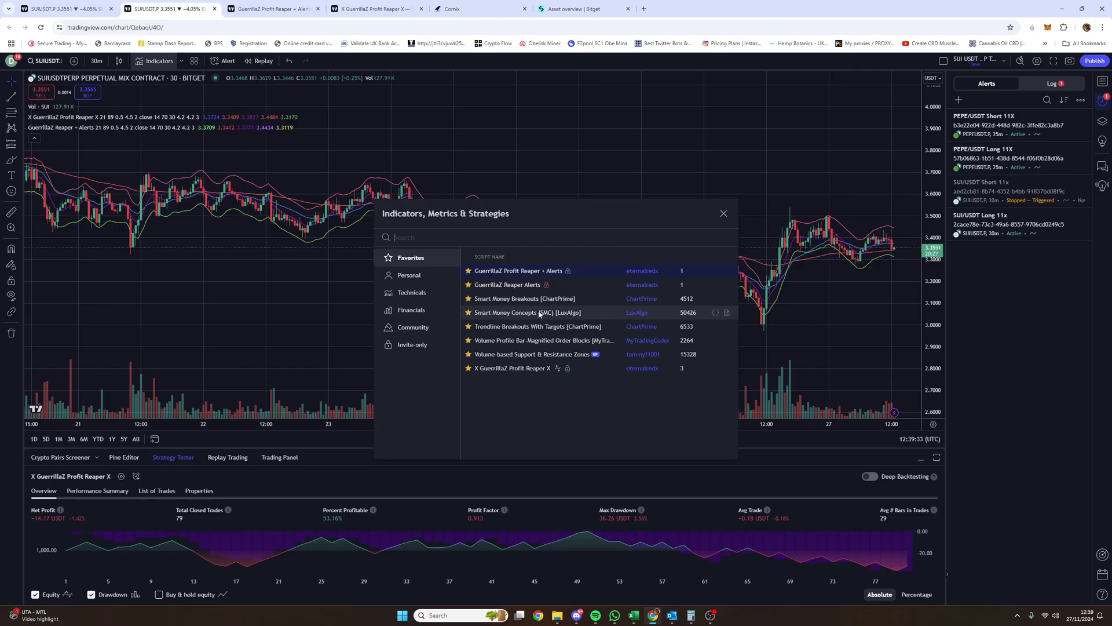
Step: Search 'LuxAlgo Smart Money' and add Smart Money Concepts (SMC) [LuxAlgo] to the chart
{"action": "type", "text": "LuxAlgo"}
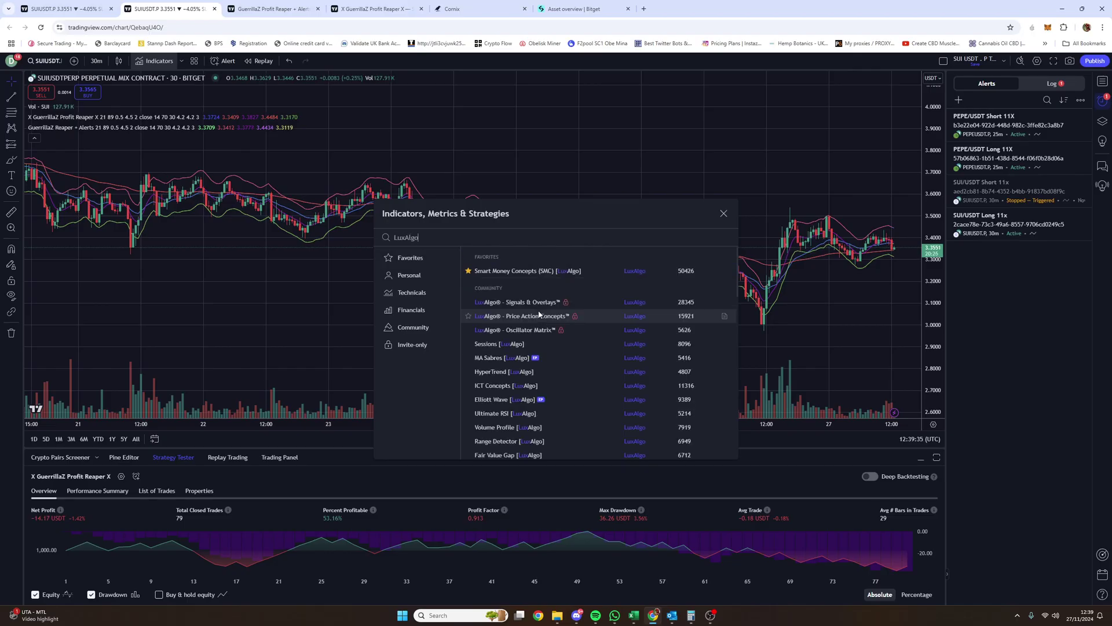
{"action": "type", "text": " Smart Money"}
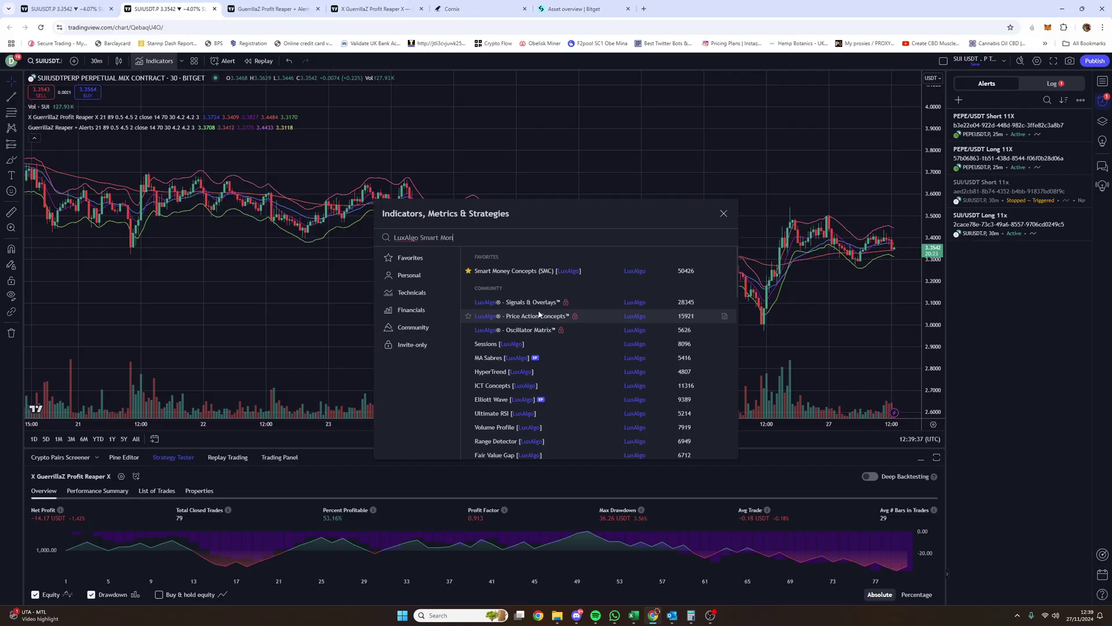
{"action": "left_click", "coordinate": [539, 270]}
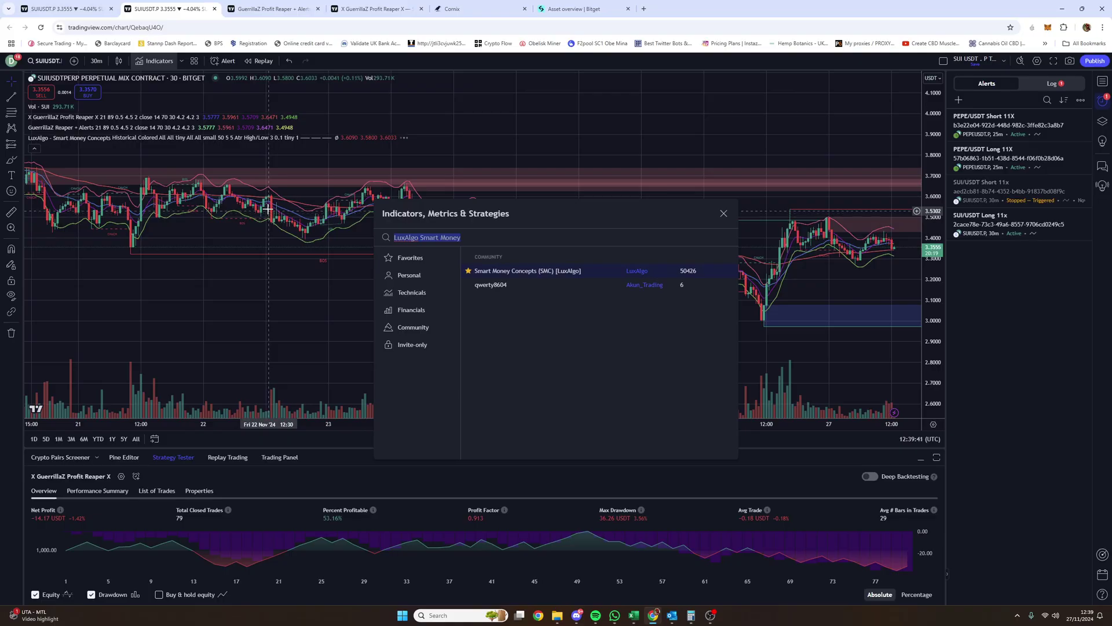
{"action": "mouse_move", "coordinate": [661, 203]}
{"action": "left_mouse_down"}
{"action": "mouse_move", "coordinate": [554, 273]}
{"action": "mouse_move", "coordinate": [488, 340]}
{"action": "left_mouse_up"}
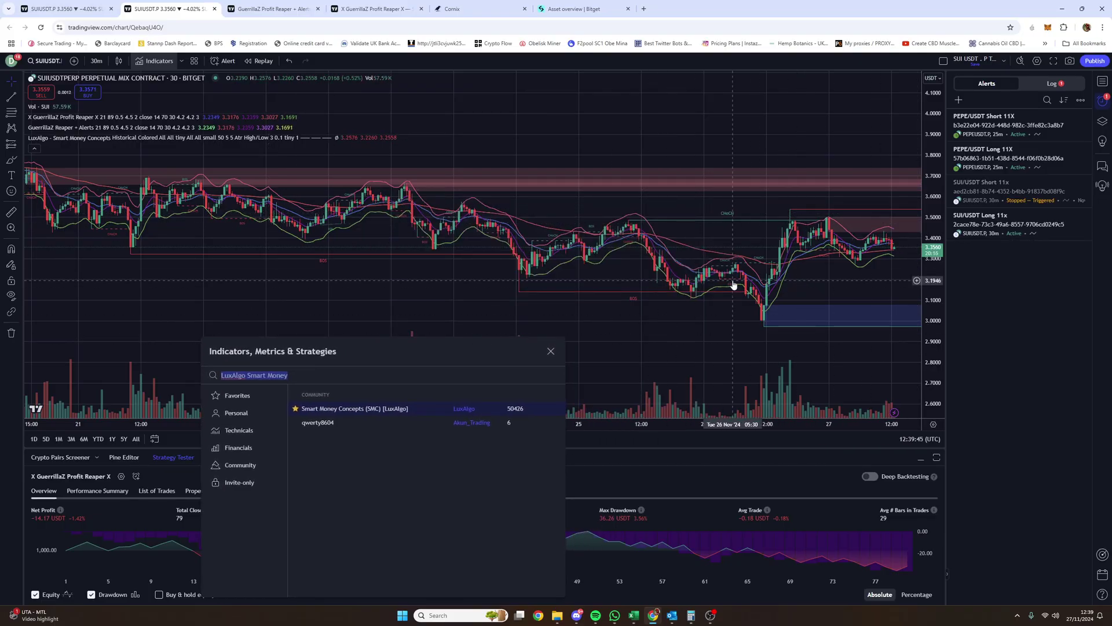
{"action": "scroll", "coordinate": [504, 307], "scroll_direction": "down", "scroll_amount": 3}
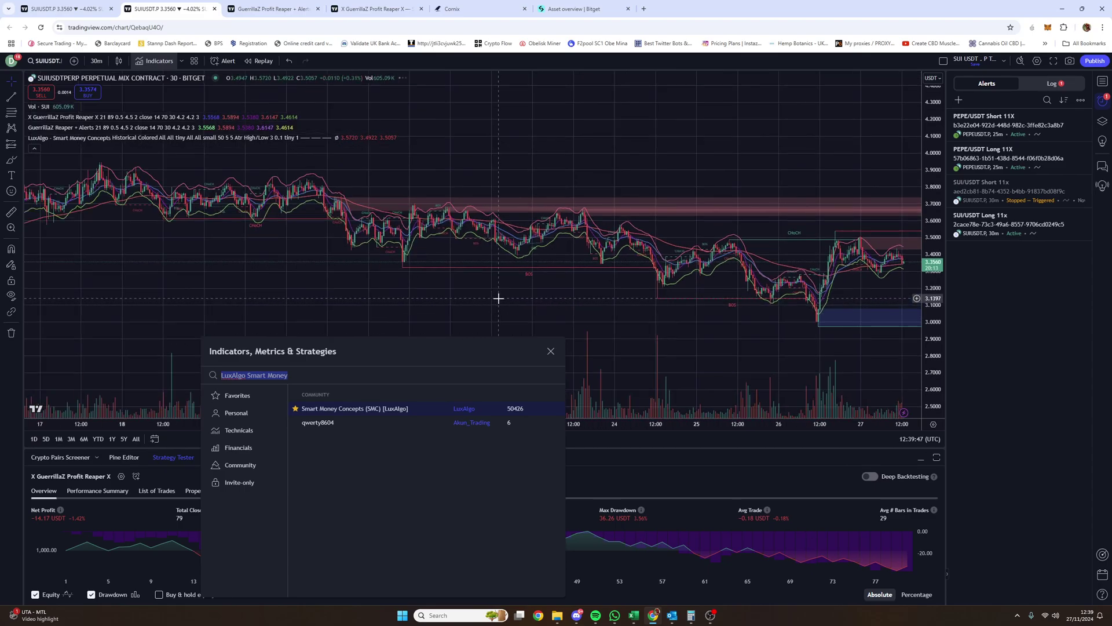
{"action": "scroll", "coordinate": [544, 291], "scroll_direction": "up", "scroll_amount": 2}
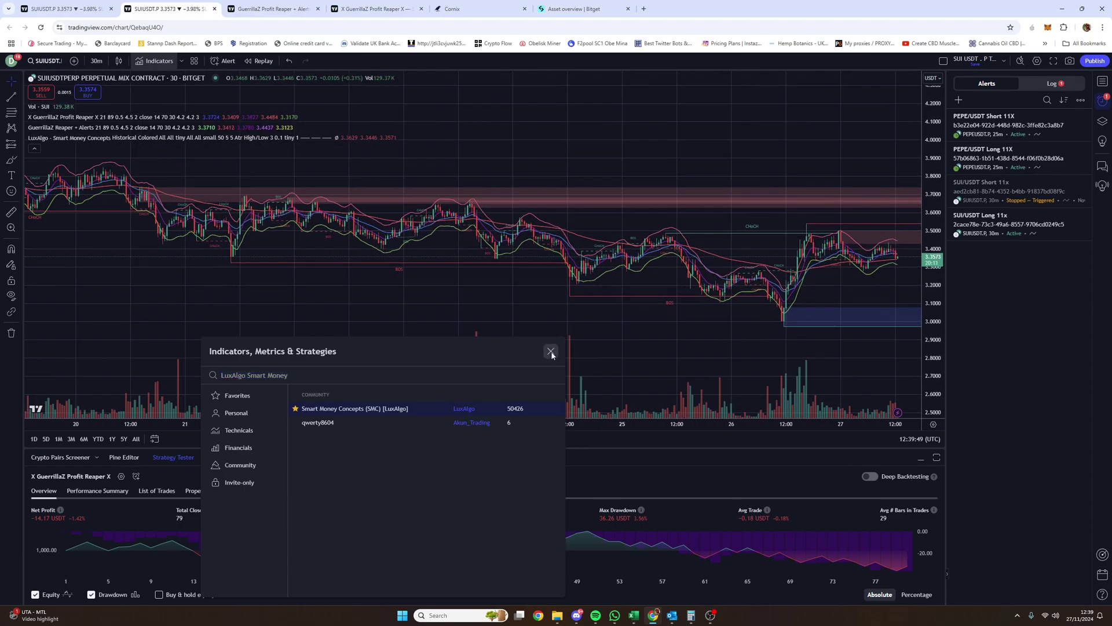
Step: Close the indicators list and switch to Discord's setup-and-access channel
{"action": "left_click", "coordinate": [551, 353]}
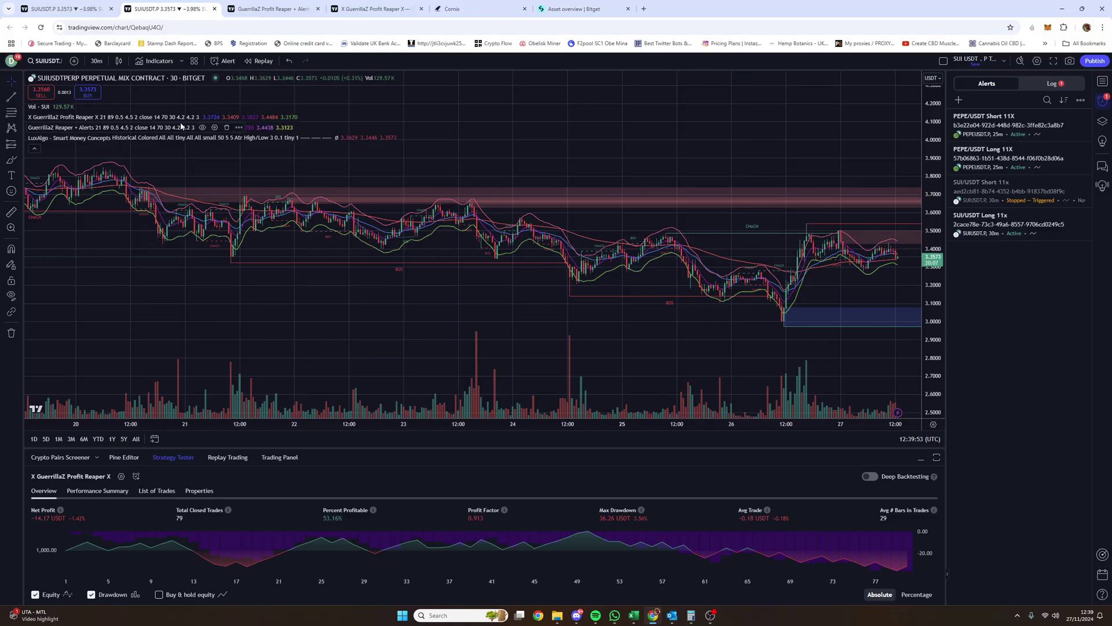
{"action": "mouse_move", "coordinate": [179, 123]}
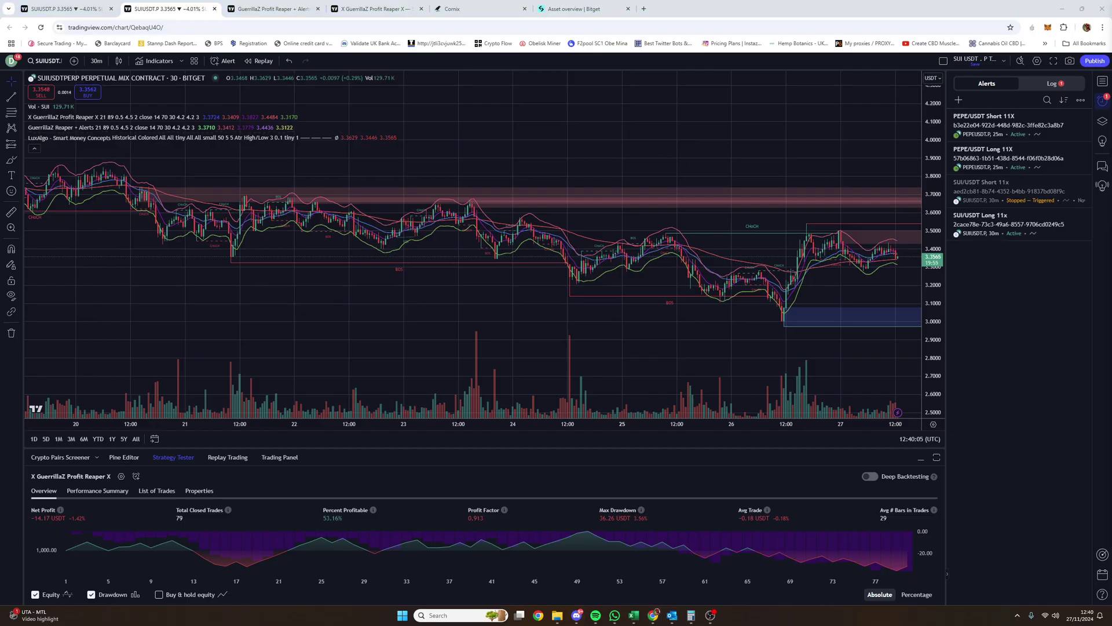
{"action": "left_click", "coordinate": [577, 615]}
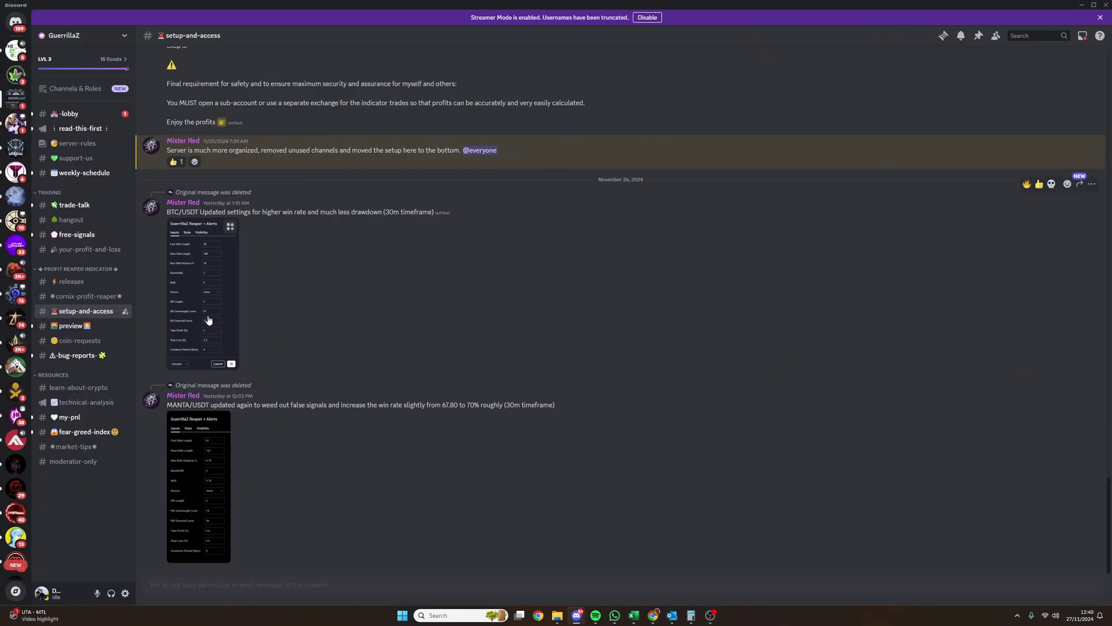
Step: Enlarge the SHIB/USDT settings screenshot in Discord's setup-and-access channel
{"action": "scroll", "coordinate": [208, 321], "scroll_direction": "up", "scroll_amount": 15}
{"action": "left_click", "coordinate": [87, 296]}
{"action": "left_click", "coordinate": [77, 313]}
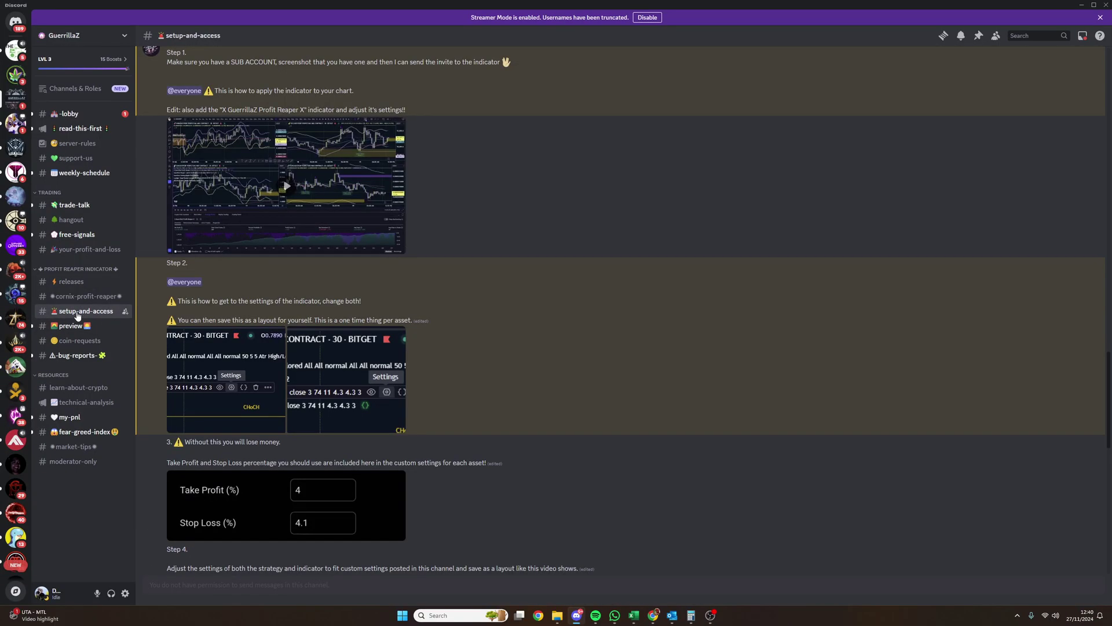
{"action": "scroll", "coordinate": [316, 401], "scroll_direction": "up", "scroll_amount": 10}
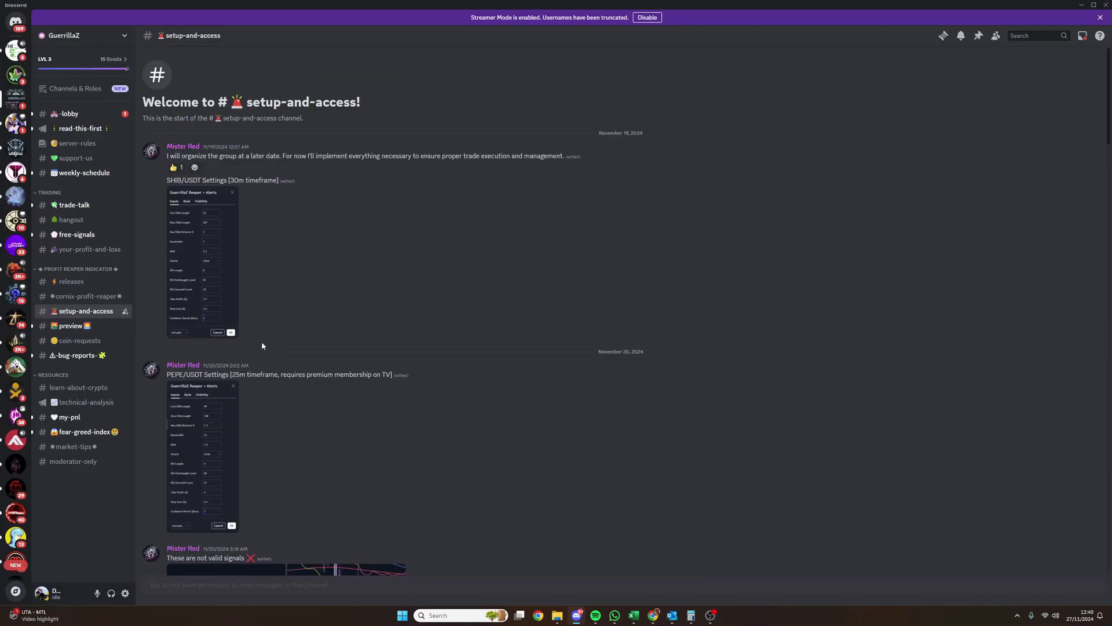
{"action": "left_click", "coordinate": [212, 249]}
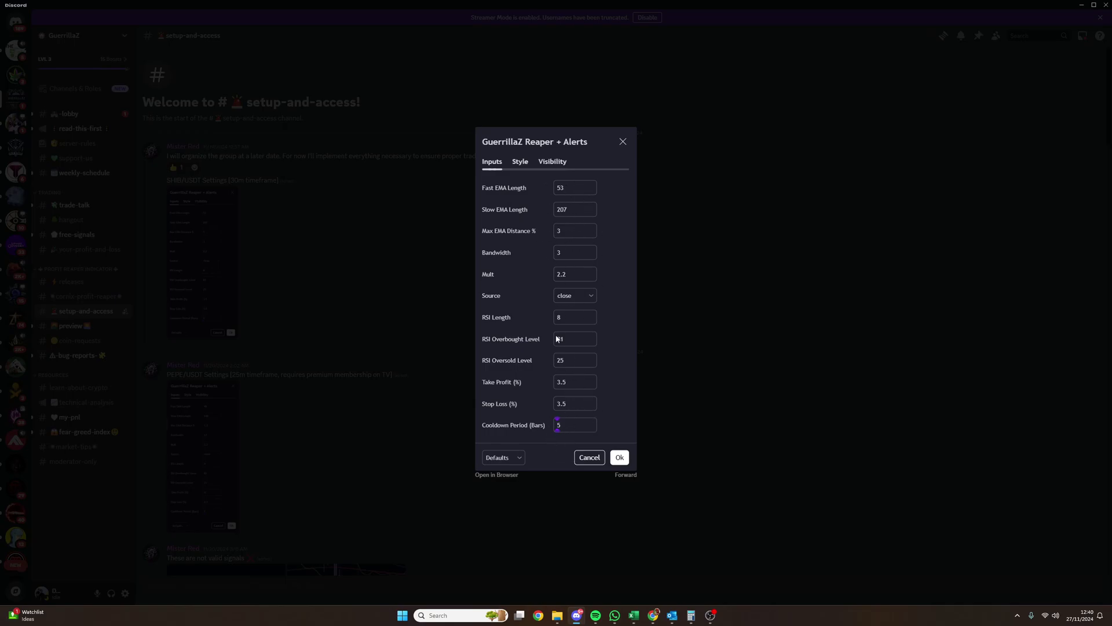
Step: Compare the X GuerrillaZ Profit Reaper X inputs with the screenshot, then open Symbol Search
{"action": "key", "text": "alt+Tab"}
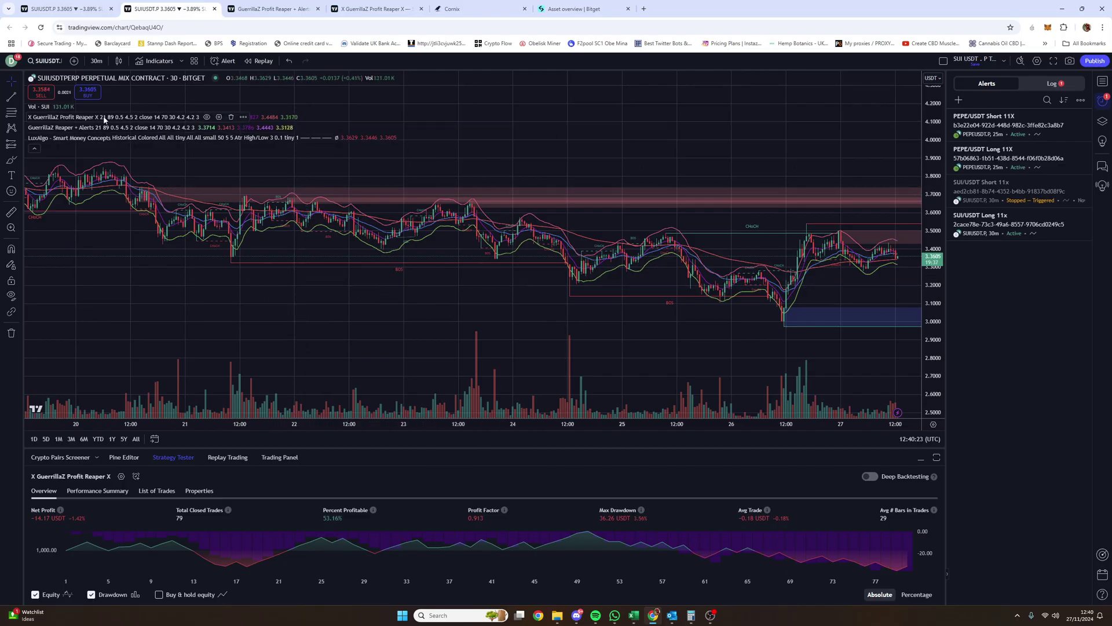
{"action": "mouse_move", "coordinate": [219, 119]}
{"action": "left_click", "coordinate": [220, 118]}
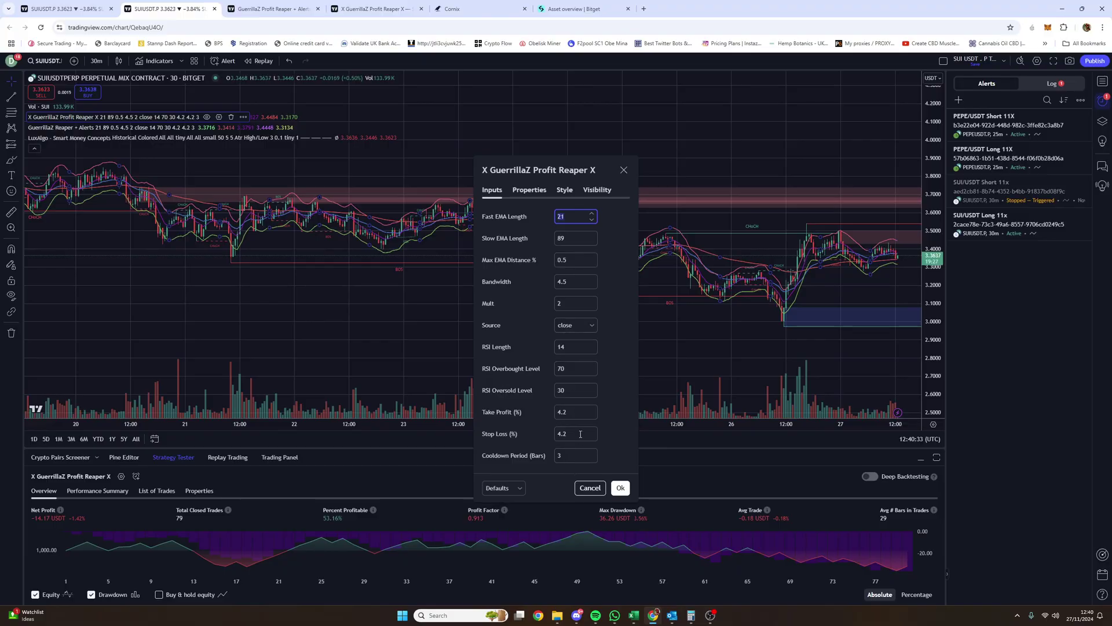
{"action": "key", "text": "alt+Tab"}
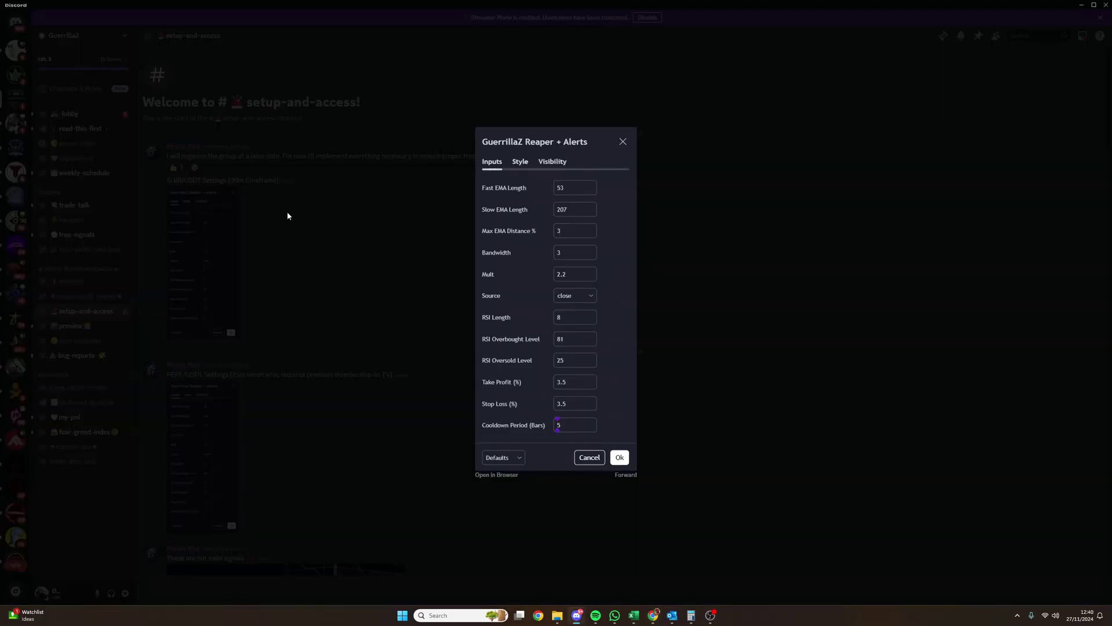
{"action": "key", "text": "alt+Tab"}
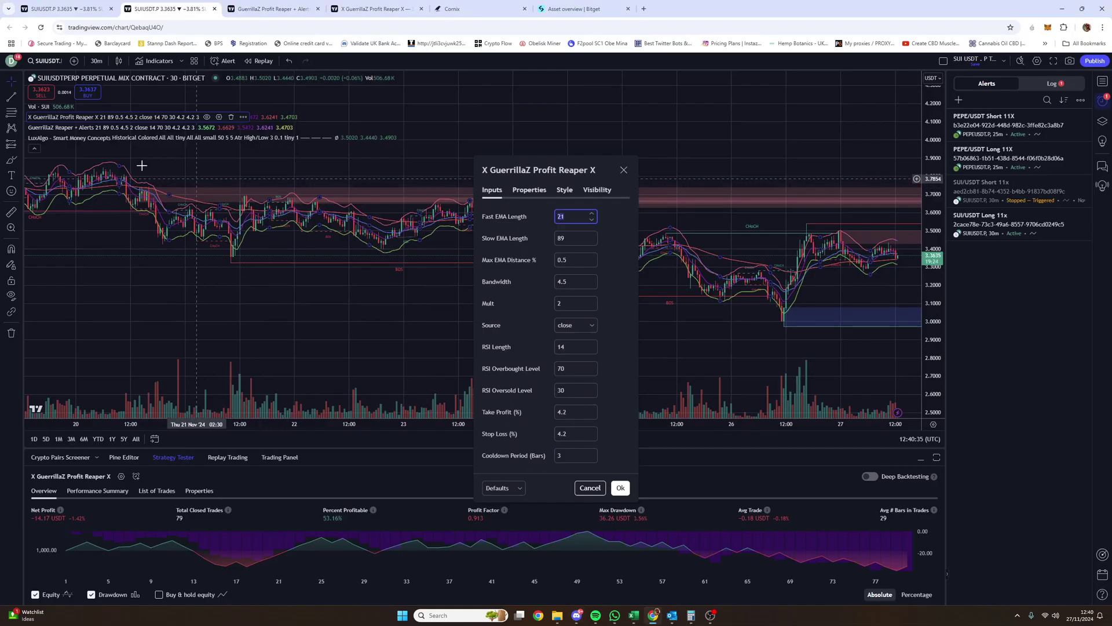
{"action": "left_click", "coordinate": [44, 61]}
{"action": "triple_click", "coordinate": [544, 216]}
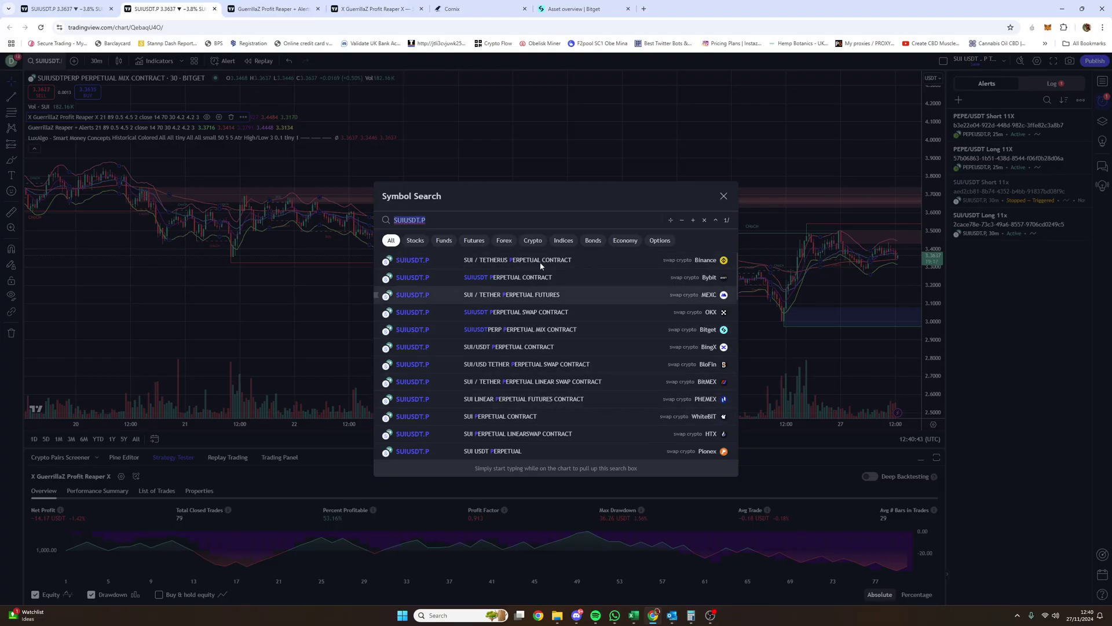
Step: Search SUIUSDT and load the Bitget SUIUSDT perpetual contract
{"action": "type", "text": "SUIUSDT"}
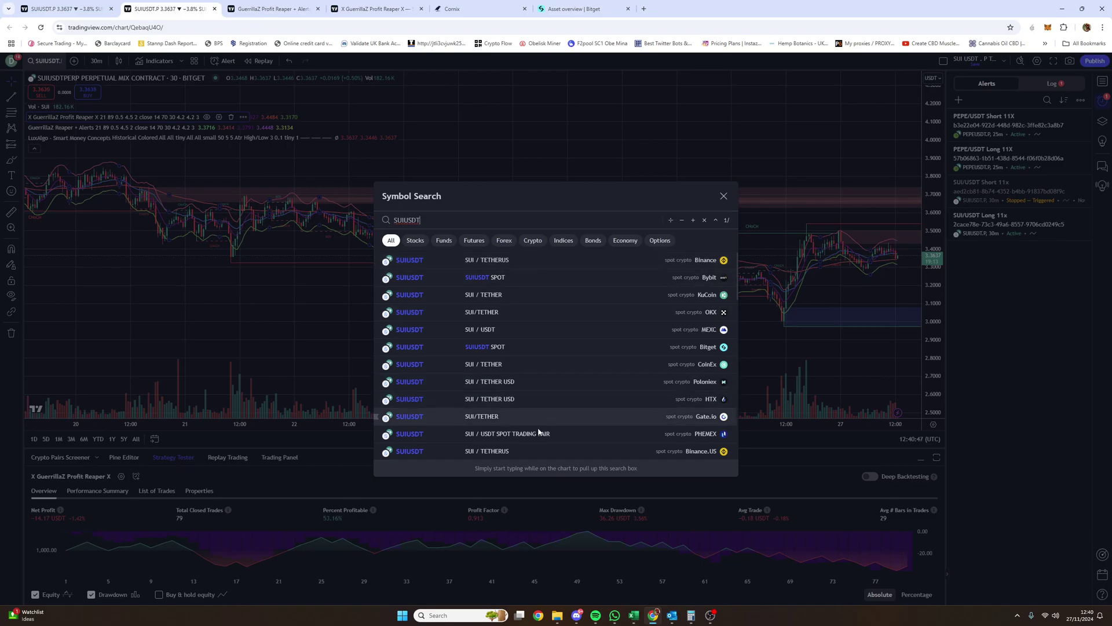
{"action": "scroll", "coordinate": [548, 397], "scroll_direction": "down", "scroll_amount": 5}
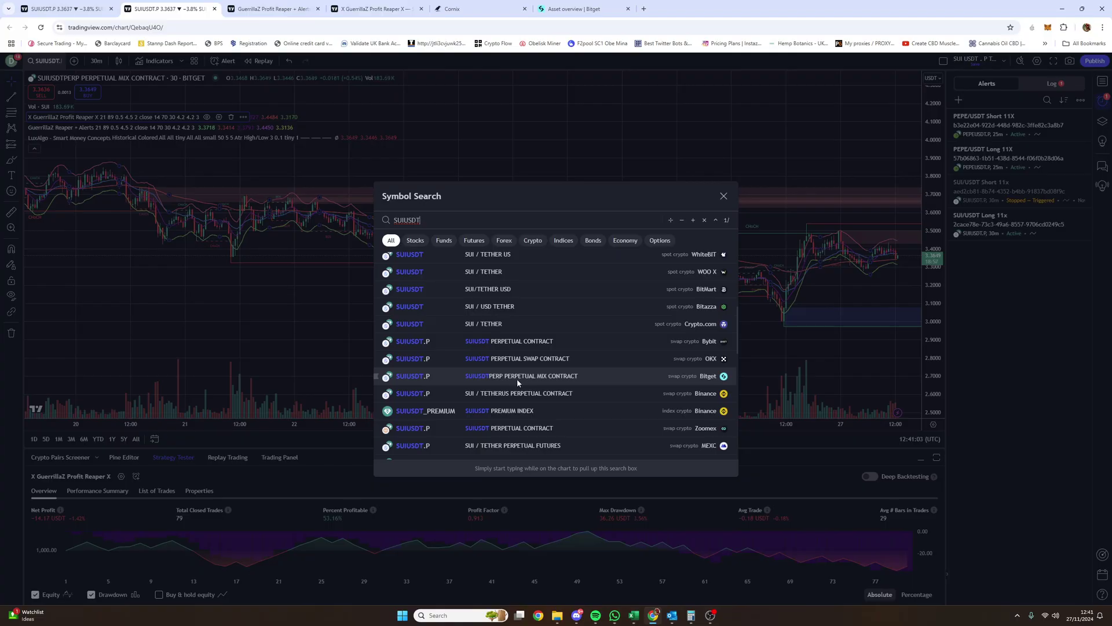
{"action": "left_click", "coordinate": [570, 378]}
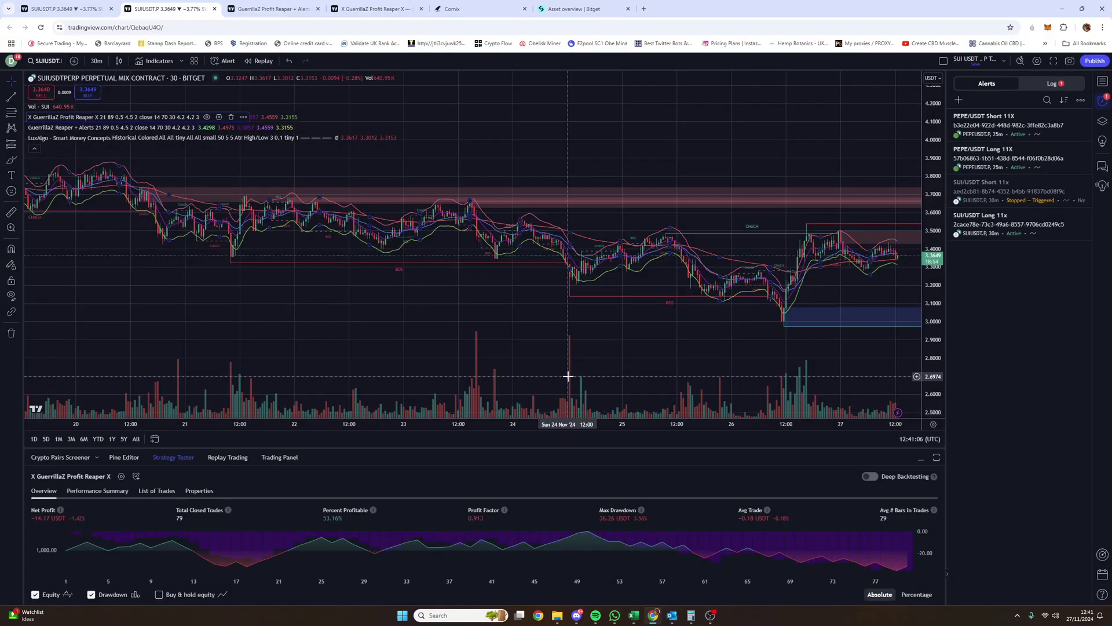
{"action": "left_click", "coordinate": [41, 62]}
{"action": "key", "text": "Escape"}
{"action": "key", "text": "alt+Tab"}
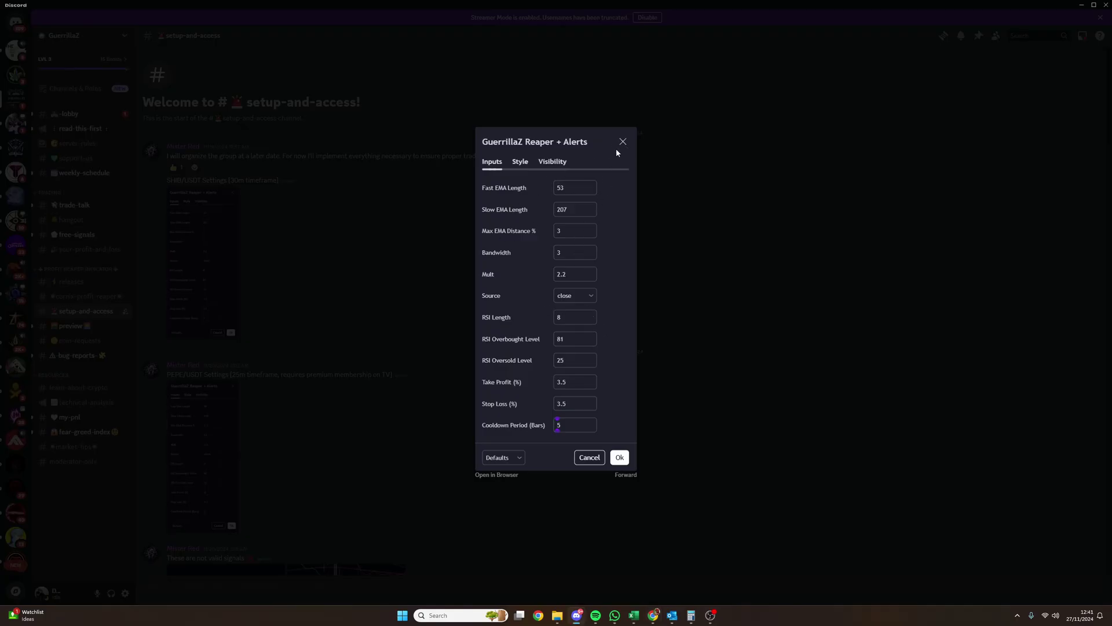
{"action": "left_click", "coordinate": [754, 252]}
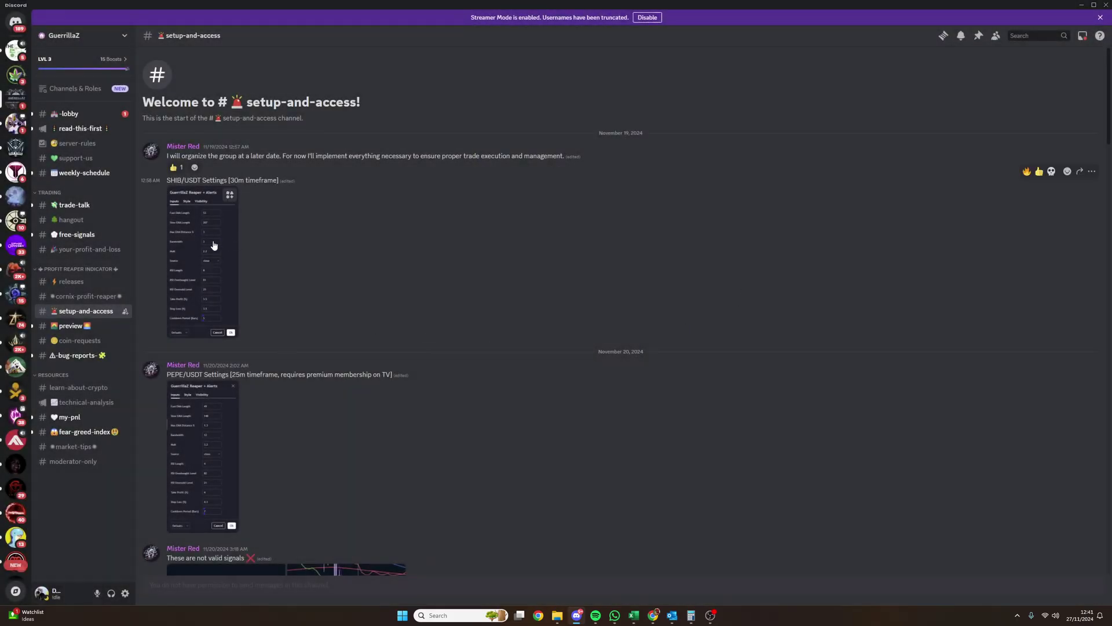
{"action": "scroll", "coordinate": [226, 441], "scroll_direction": "down", "scroll_amount": 4}
{"action": "scroll", "coordinate": [227, 441], "scroll_direction": "down", "scroll_amount": 10}
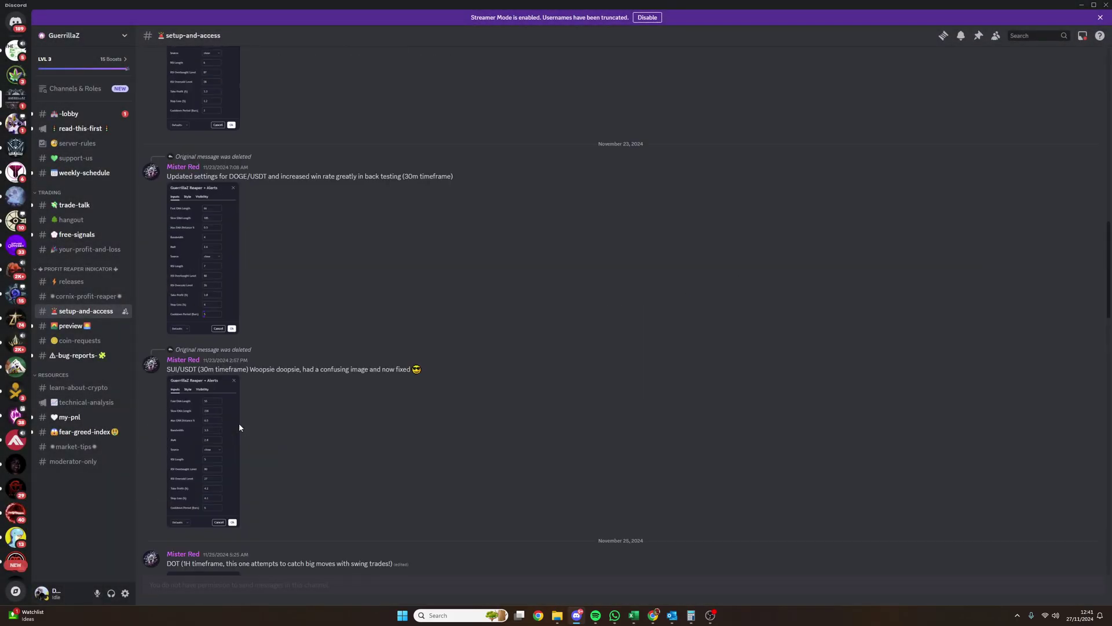
{"action": "left_click_drag", "start_coordinate": [199, 369], "coordinate": [250, 370]}
{"action": "key", "text": "alt+Tab"}
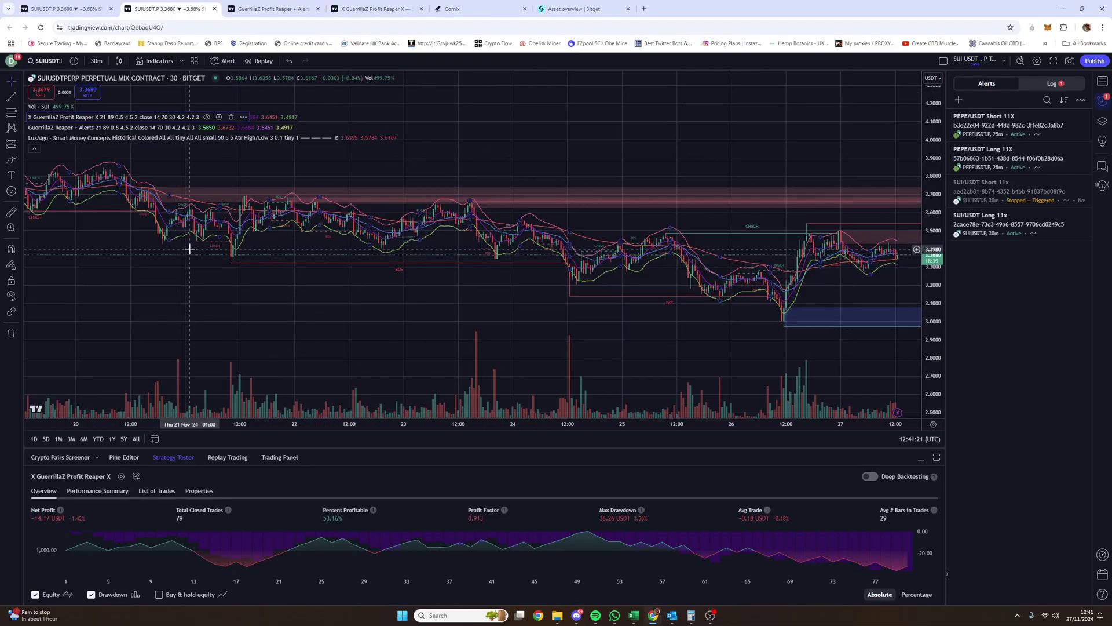
{"action": "left_click", "coordinate": [96, 60]}
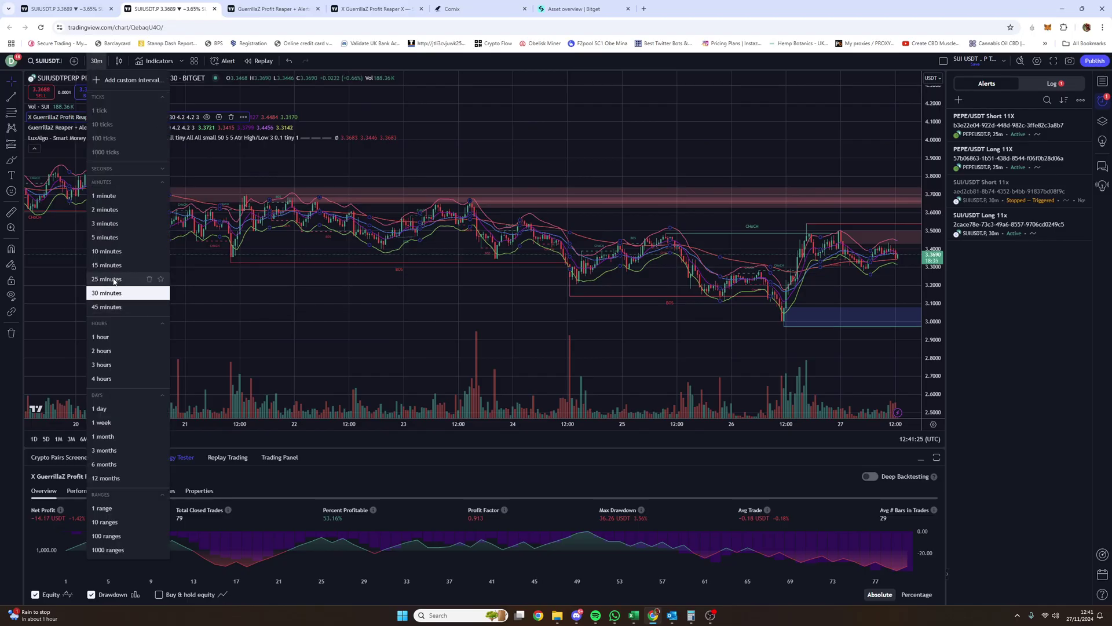
{"action": "key", "text": "alt+Tab"}
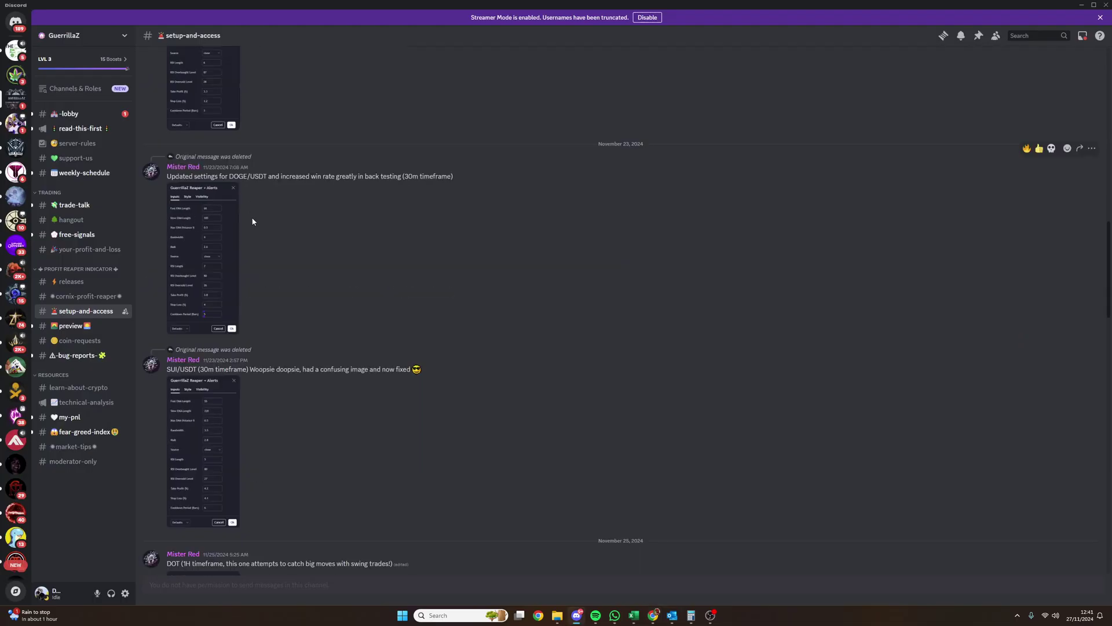
{"action": "scroll", "coordinate": [272, 338], "scroll_direction": "up", "scroll_amount": 2}
{"action": "left_click_drag", "start_coordinate": [436, 292], "coordinate": [168, 292]}
{"action": "scroll", "coordinate": [261, 323], "scroll_direction": "up", "scroll_amount": 4}
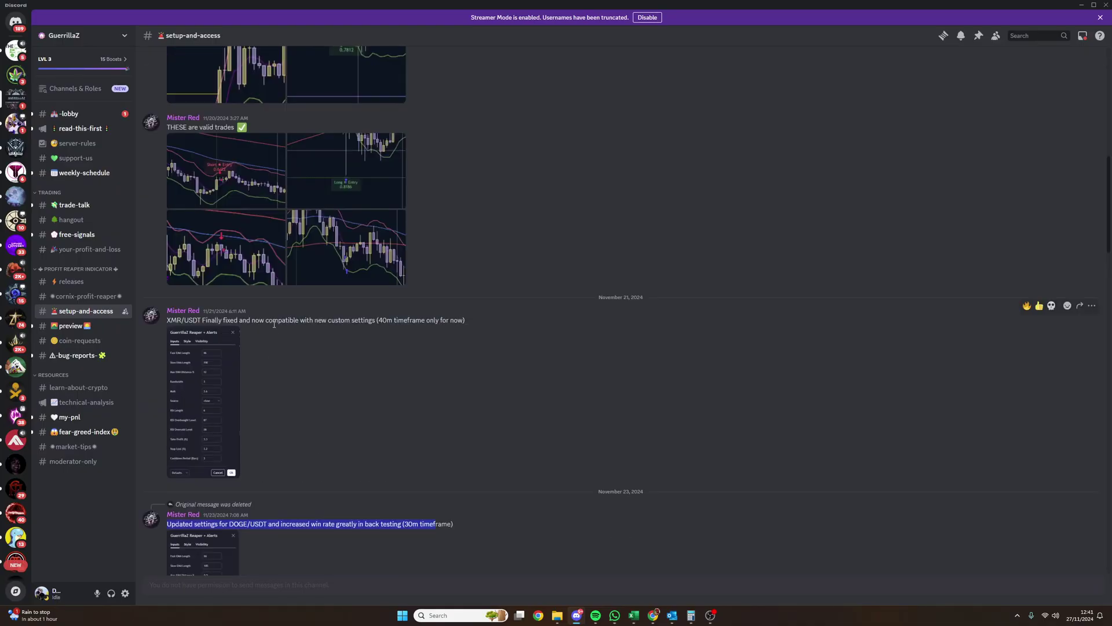
{"action": "mouse_move", "coordinate": [383, 320]}
{"action": "left_mouse_down"}
{"action": "mouse_move", "coordinate": [471, 323]}
{"action": "mouse_move", "coordinate": [390, 324]}
{"action": "left_mouse_up"}
{"action": "scroll", "coordinate": [386, 328], "scroll_direction": "down", "scroll_amount": 6}
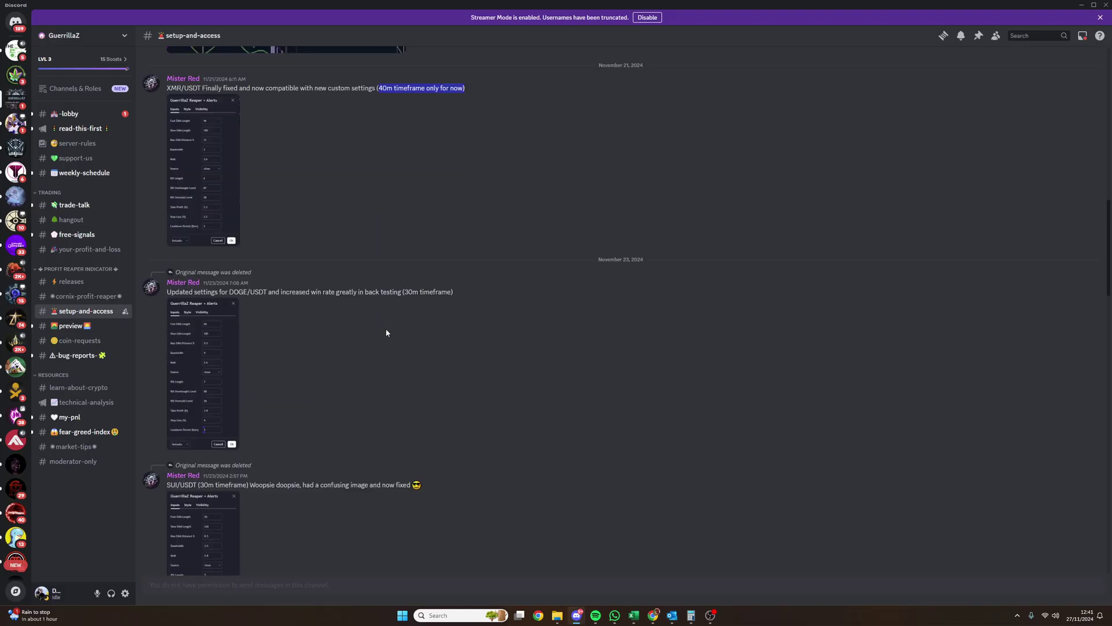
{"action": "scroll", "coordinate": [388, 332], "scroll_direction": "down", "scroll_amount": 2}
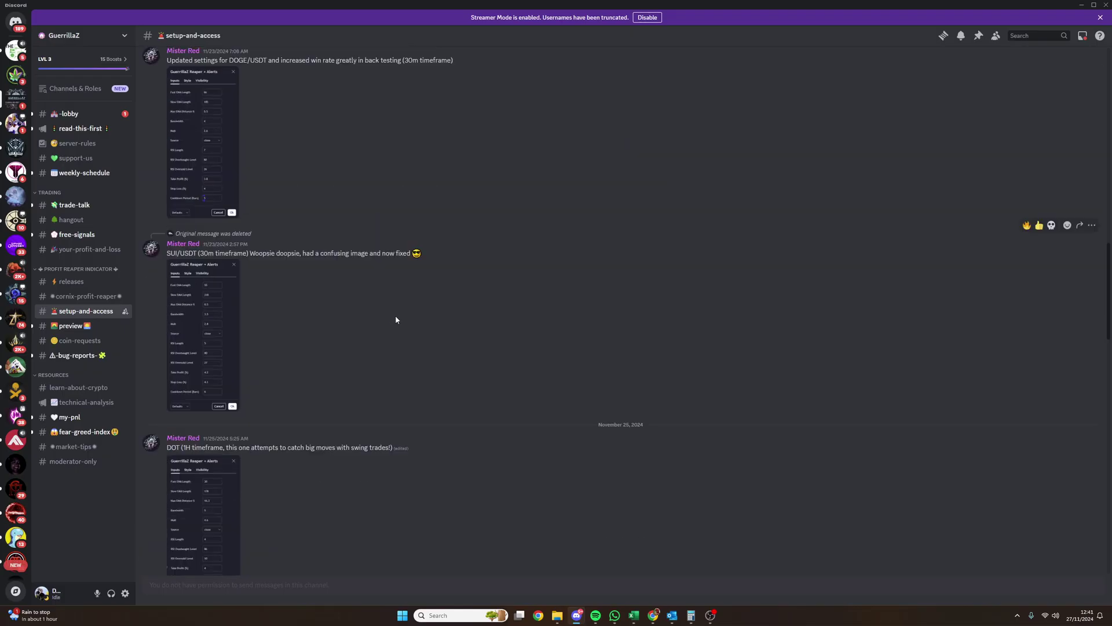
{"action": "left_click", "coordinate": [238, 343]}
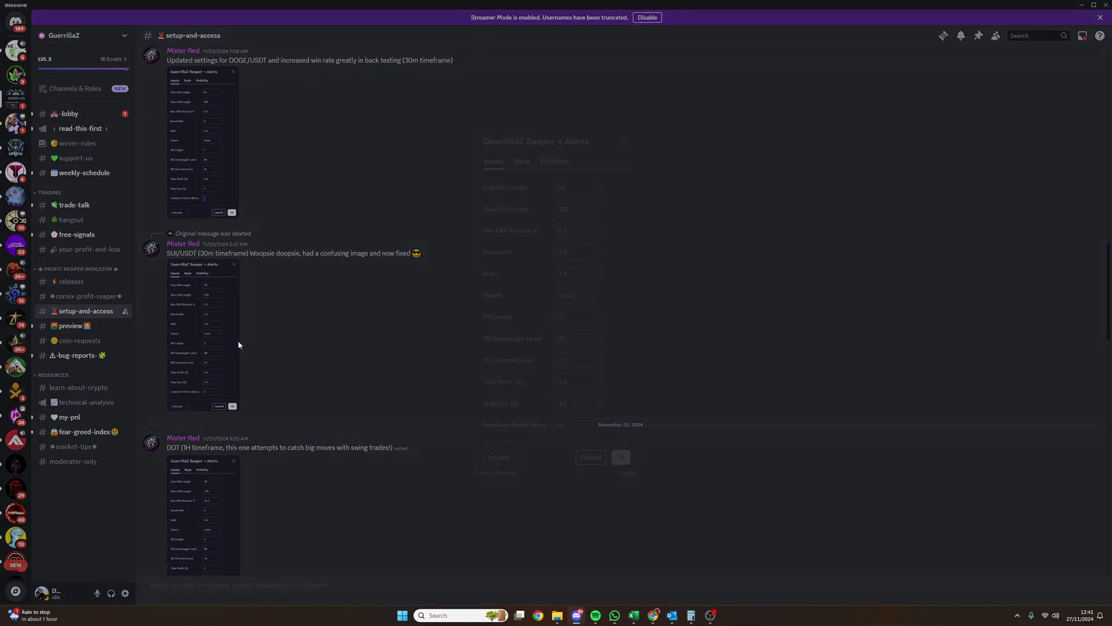
{"action": "left_click", "coordinate": [393, 348]}
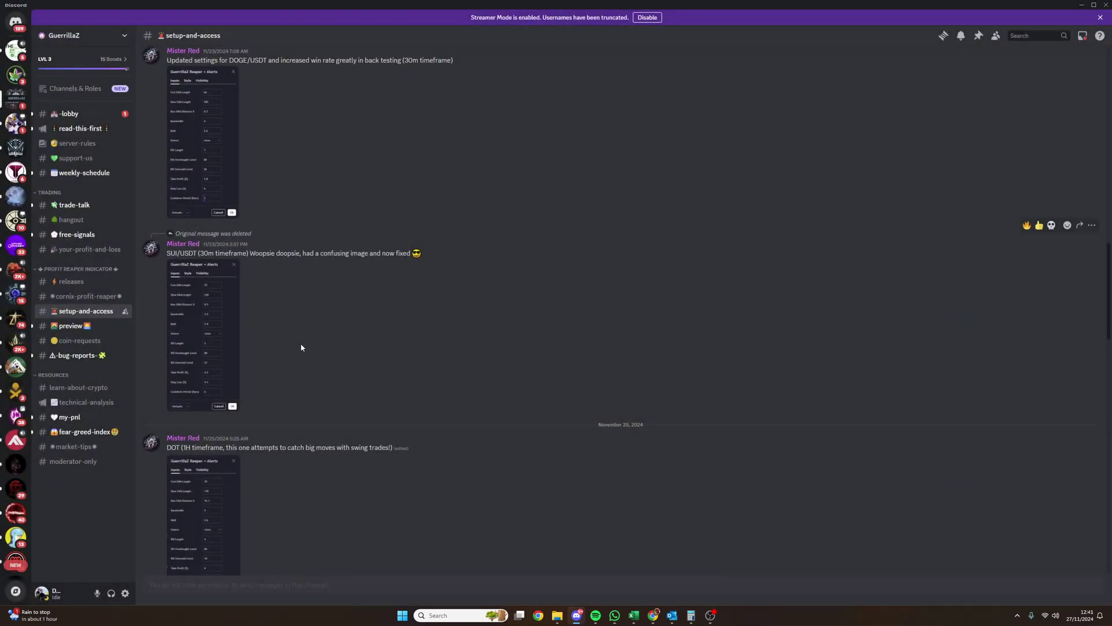
{"action": "key", "text": "alt+Tab"}
{"action": "left_click", "coordinate": [117, 293]}
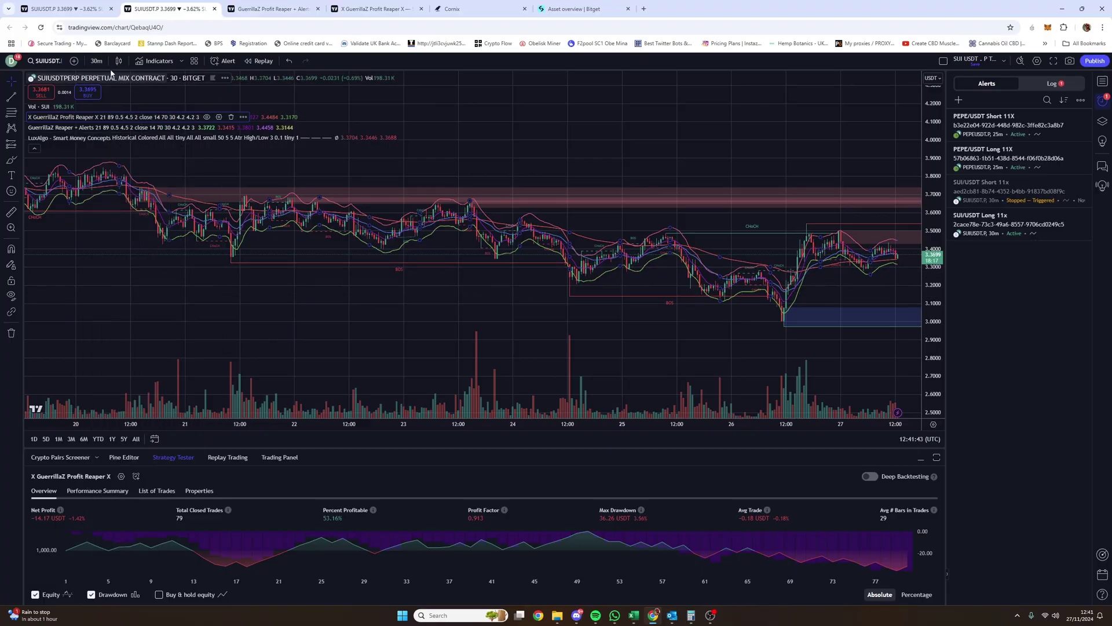
Step: Check the Favorites indicators, toggle the Strategy Tester panel, then return to Discord's SUI/USDT post
{"action": "left_click", "coordinate": [153, 60]}
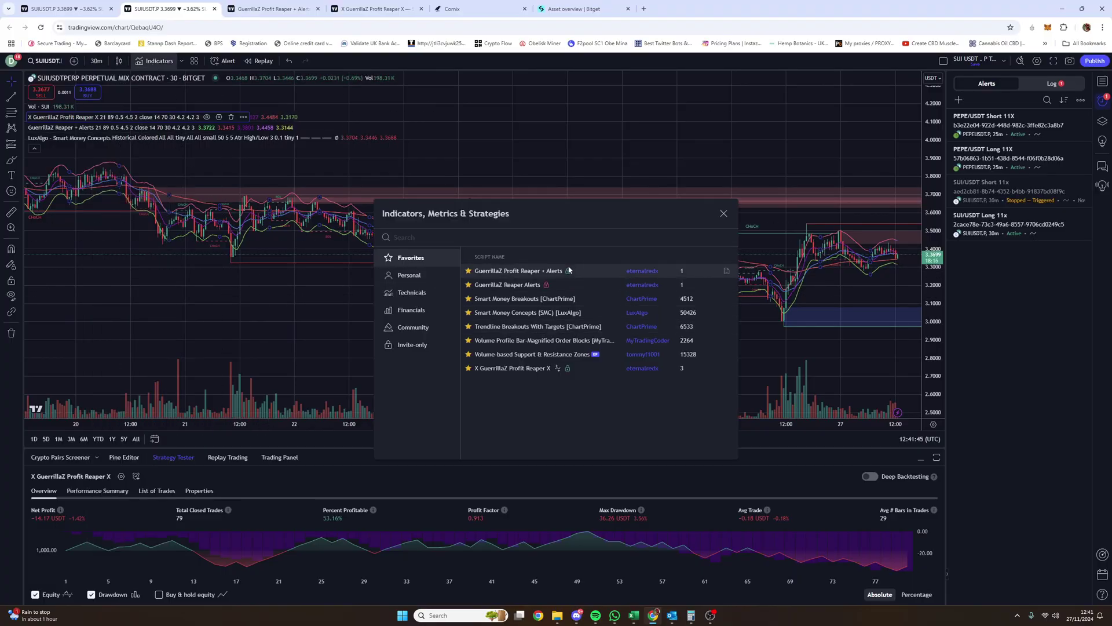
{"action": "left_click", "coordinate": [724, 213]}
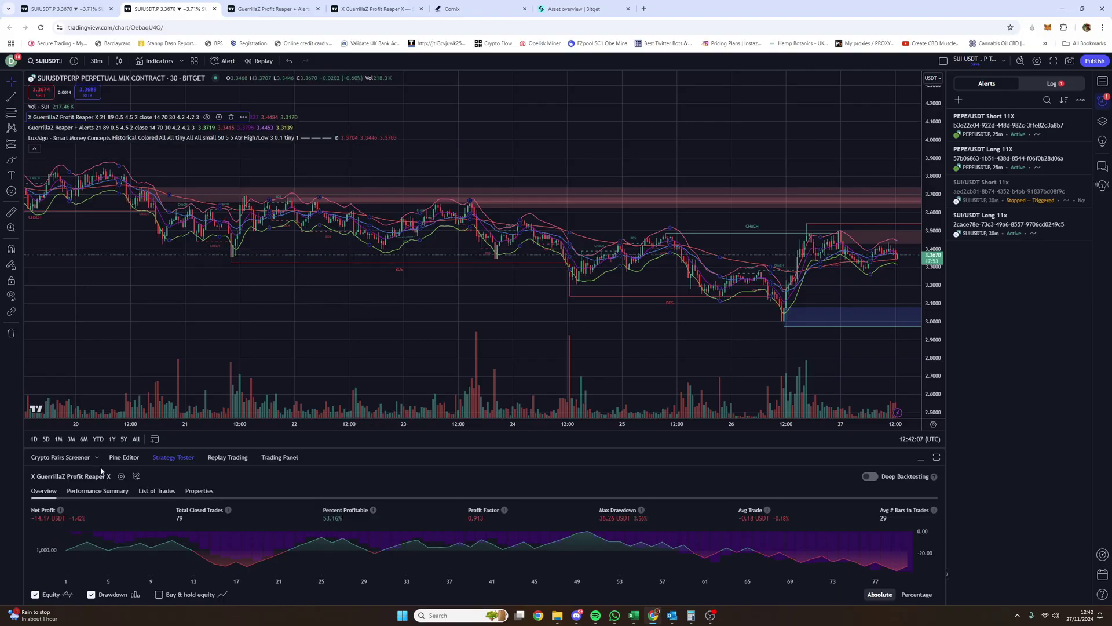
{"action": "left_click", "coordinate": [173, 457]}
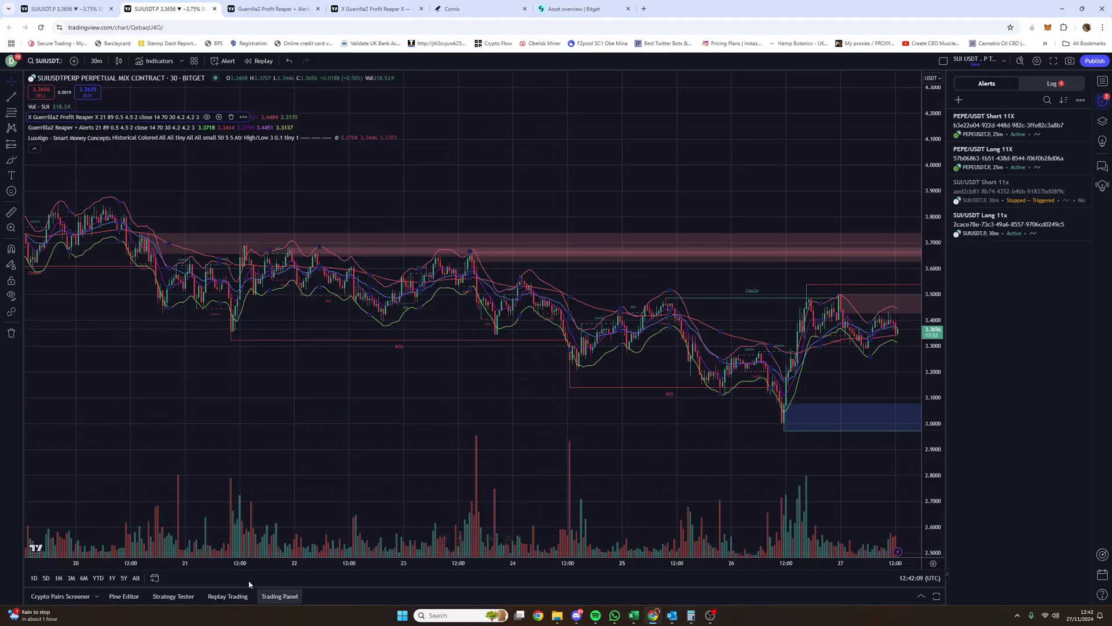
{"action": "left_click", "coordinate": [185, 597]}
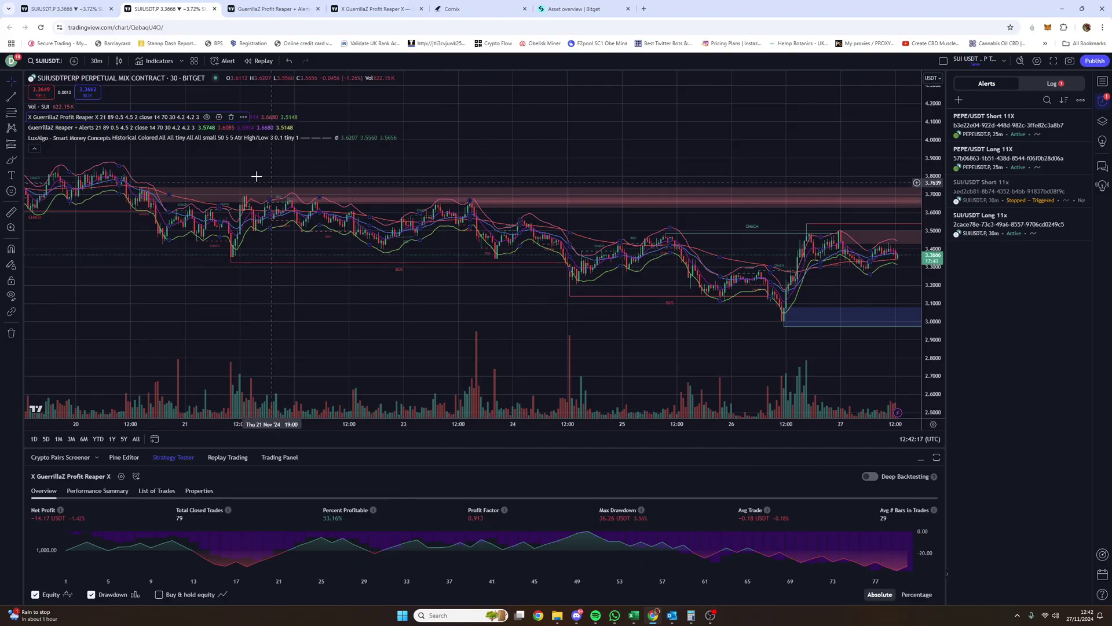
{"action": "key", "text": "alt+Tab"}
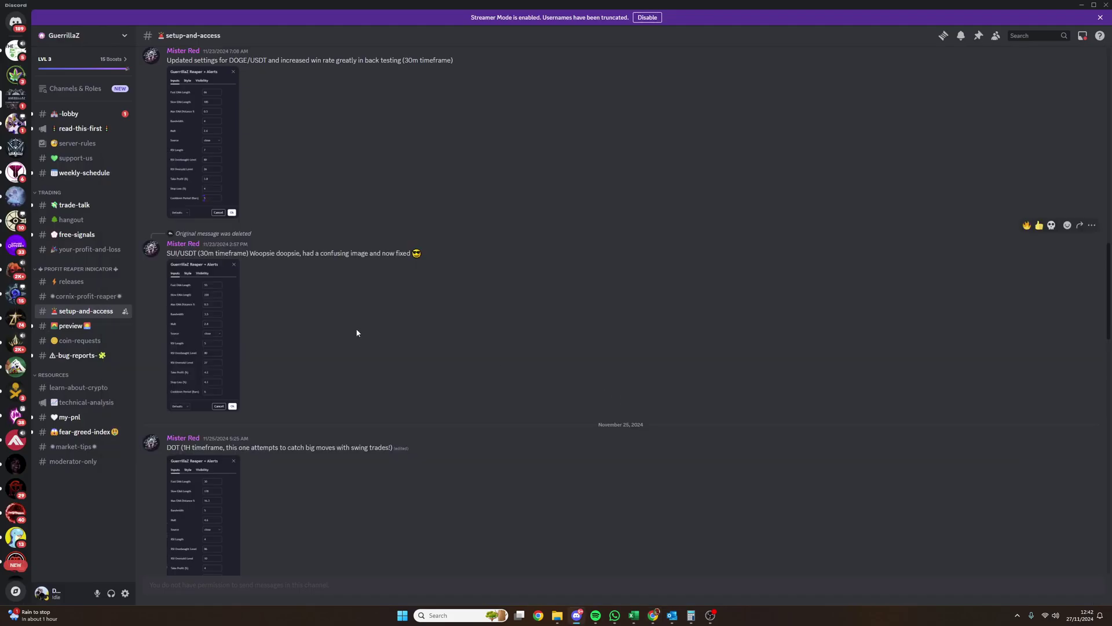
Step: View the enlarged SUI/USDT 30m settings screenshot in Discord
{"action": "left_click", "coordinate": [195, 348]}
{"action": "key", "text": "Escape"}
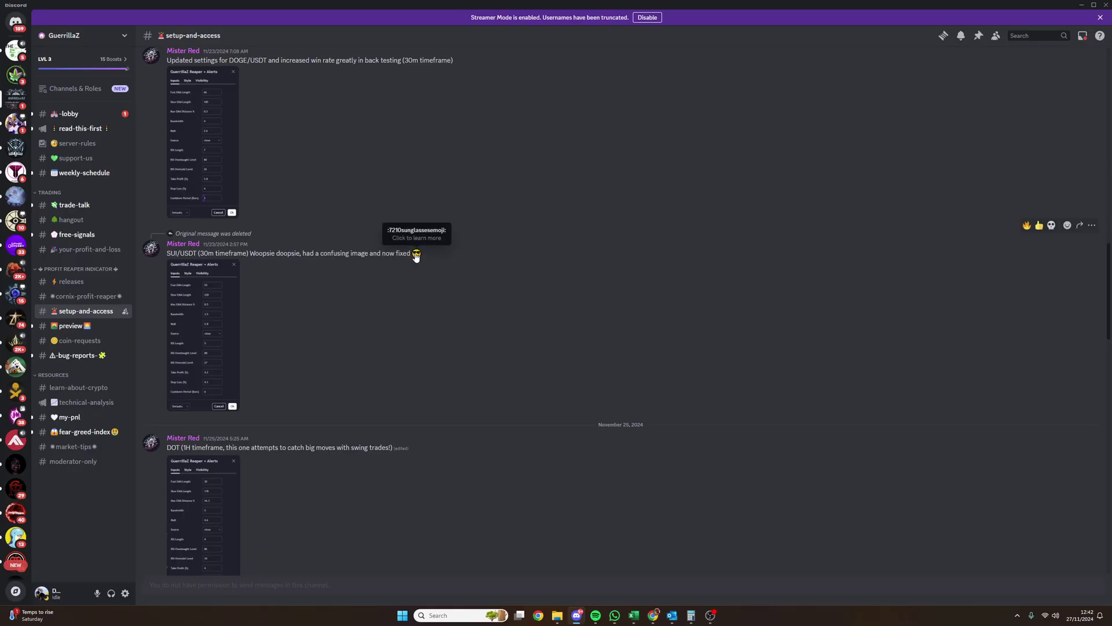
{"action": "left_click", "coordinate": [211, 340]}
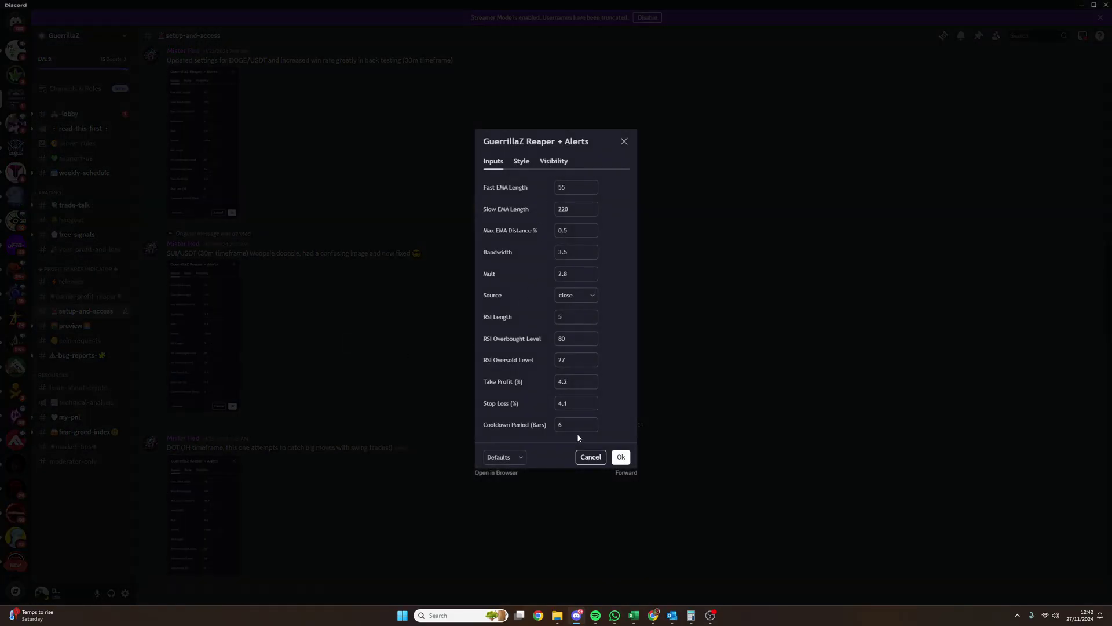
{"action": "key", "text": "alt+Tab"}
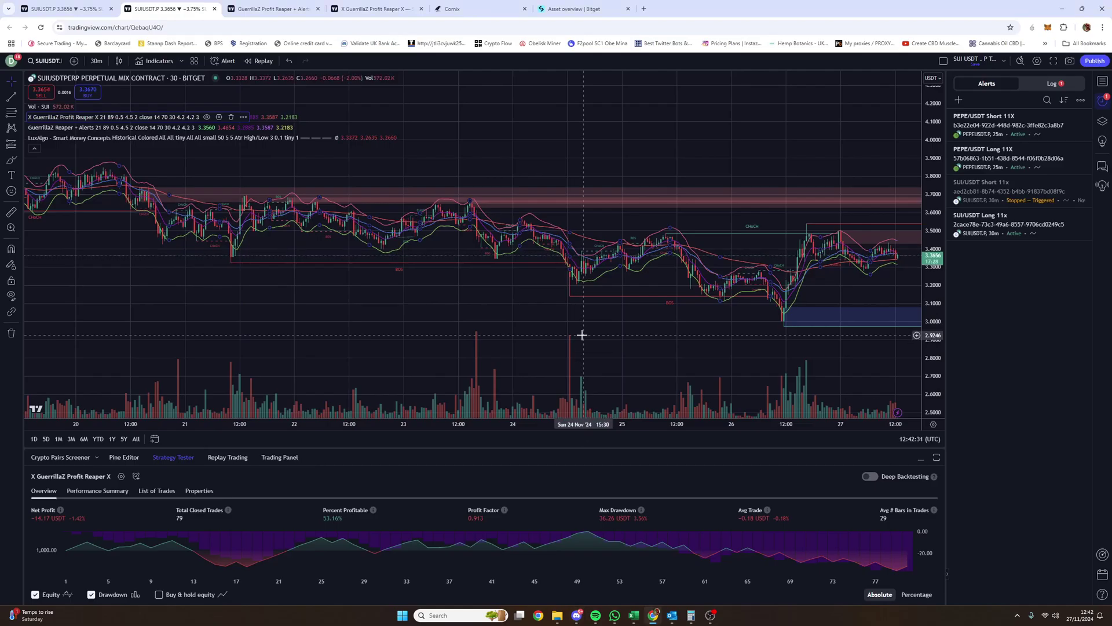
Step: In X GuerrillaZ Profit Reaper X settings, set EMA lengths 55 and 220 and bandwidth 3.5
{"action": "left_click", "coordinate": [219, 117]}
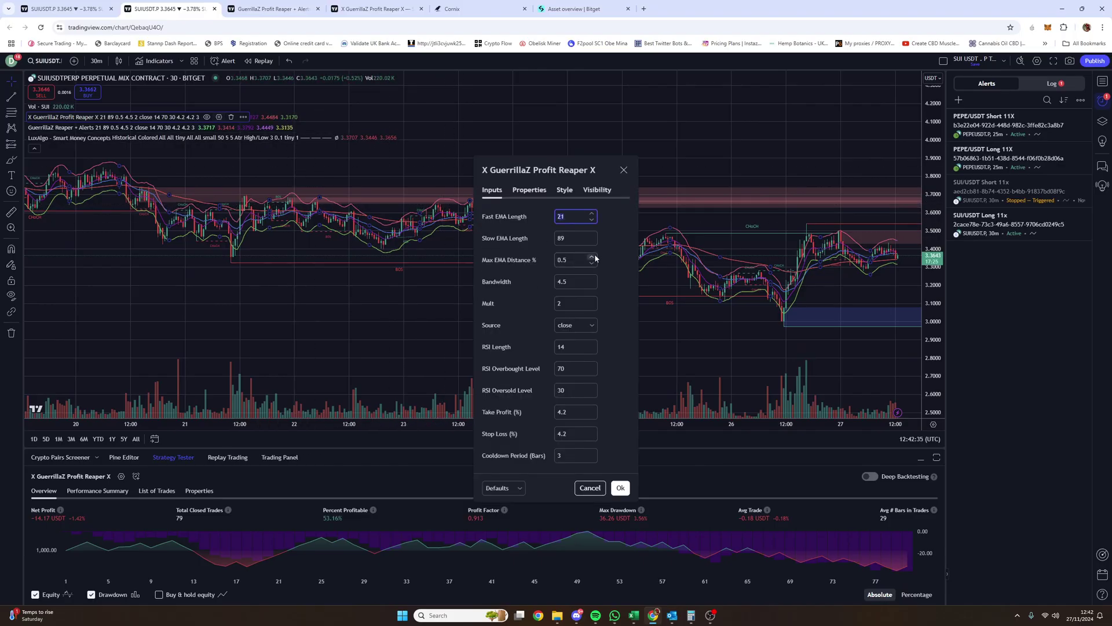
{"action": "type", "text": "55"}
{"action": "key", "text": "Tab"}
{"action": "key", "text": "alt+Tab"}
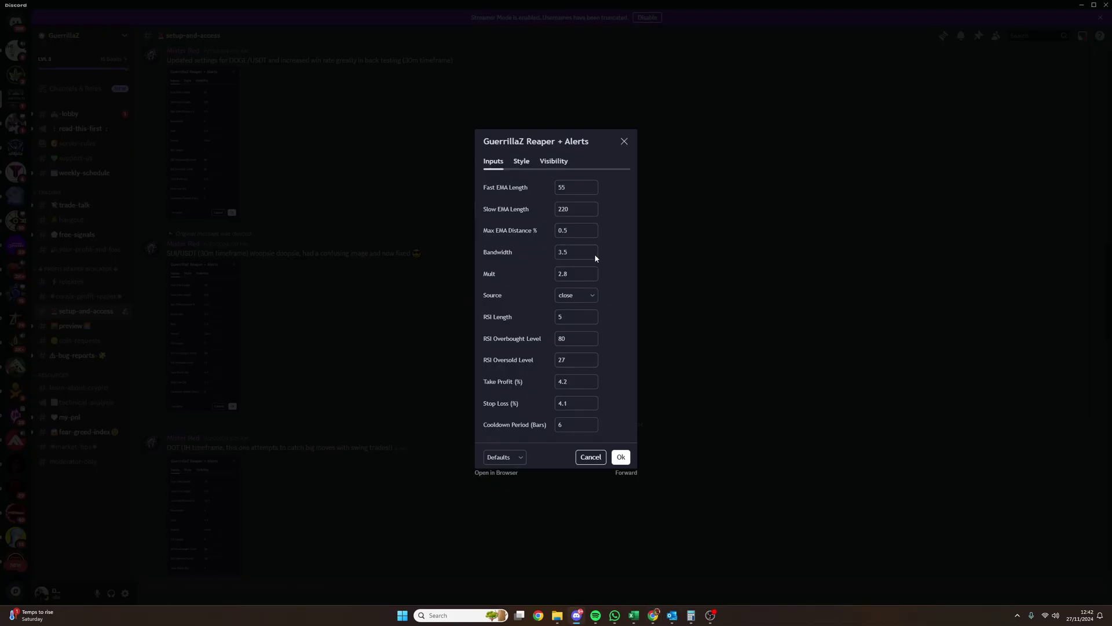
{"action": "key", "text": "alt+Tab"}
{"action": "type", "text": "229"}
{"action": "key", "text": "Tab"}
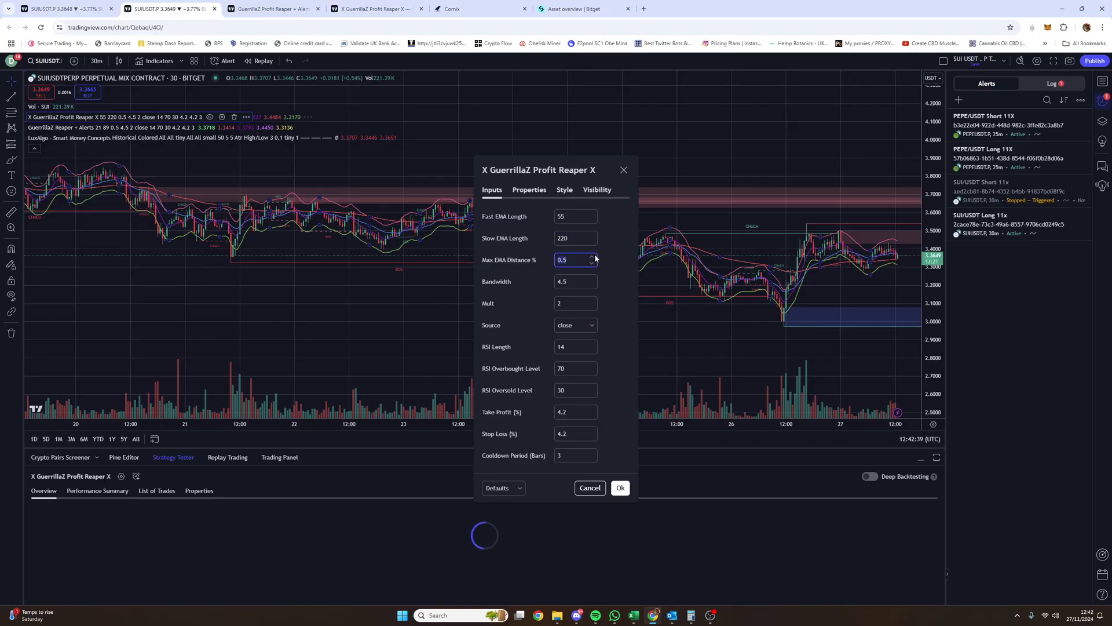
{"action": "key", "text": "alt+Tab"}
{"action": "key", "text": "alt+Tab"}
{"action": "key", "text": "Tab"}
{"action": "type", "text": "3.5"}
{"action": "key", "text": "Tab"}
{"action": "key", "text": "Tab"}
{"action": "key", "text": "alt+Tab"}
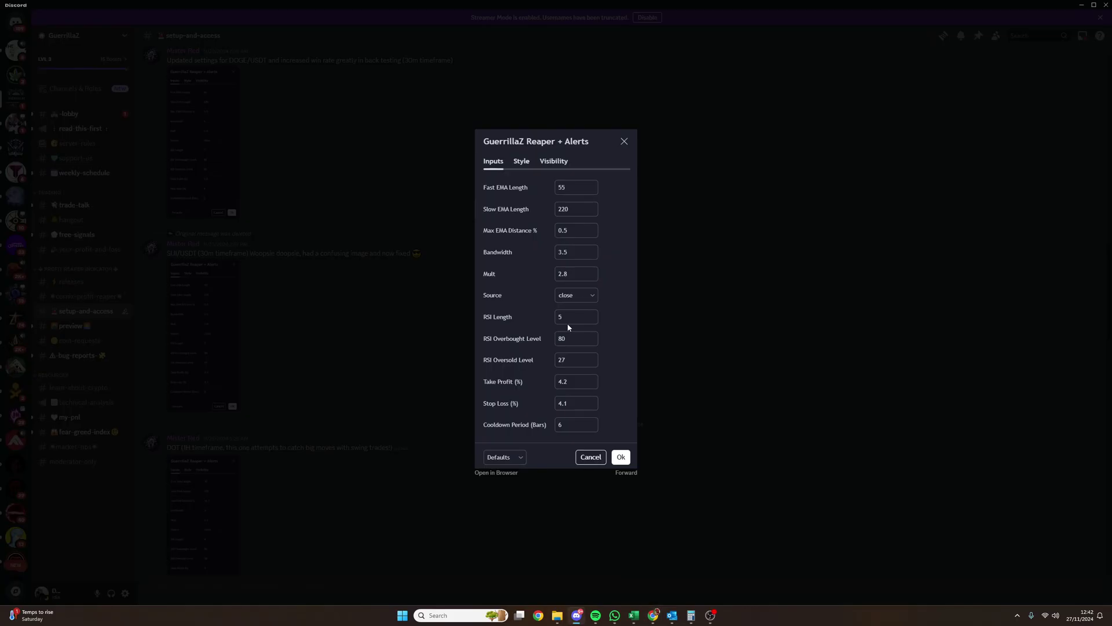
{"action": "key", "text": "alt+Tab"}
Step: Set Mult to 2.8, RSI length 5 and RSI oversold level 27
{"action": "left_click", "coordinate": [574, 305]}
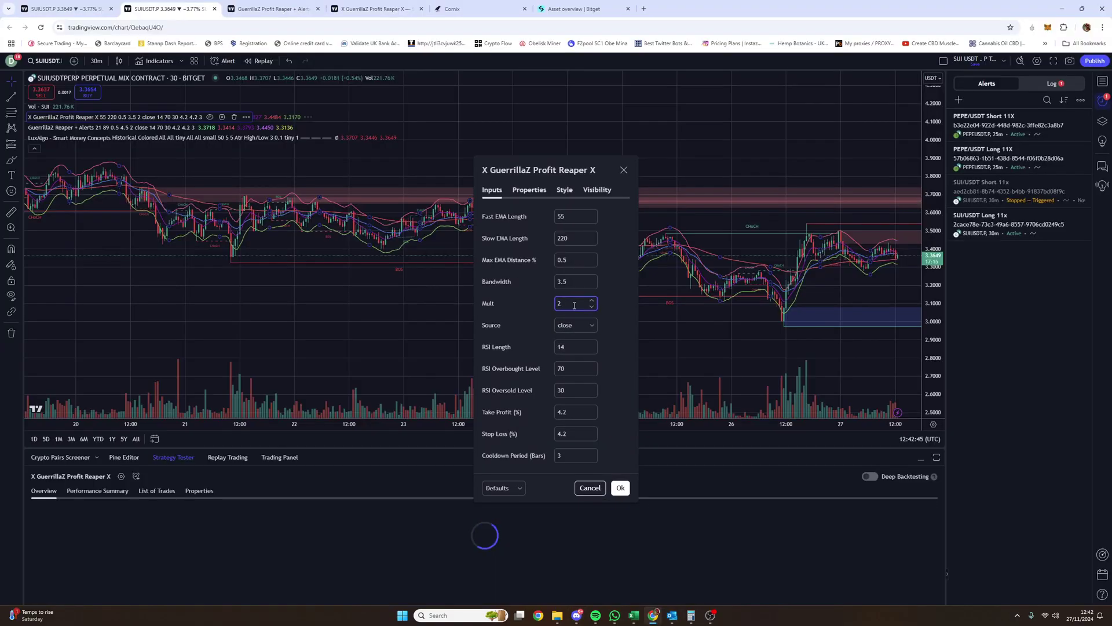
{"action": "type", "text": ".8"}
{"action": "key", "text": "Tab"}
{"action": "key", "text": "Tab"}
{"action": "key", "text": "alt+Tab"}
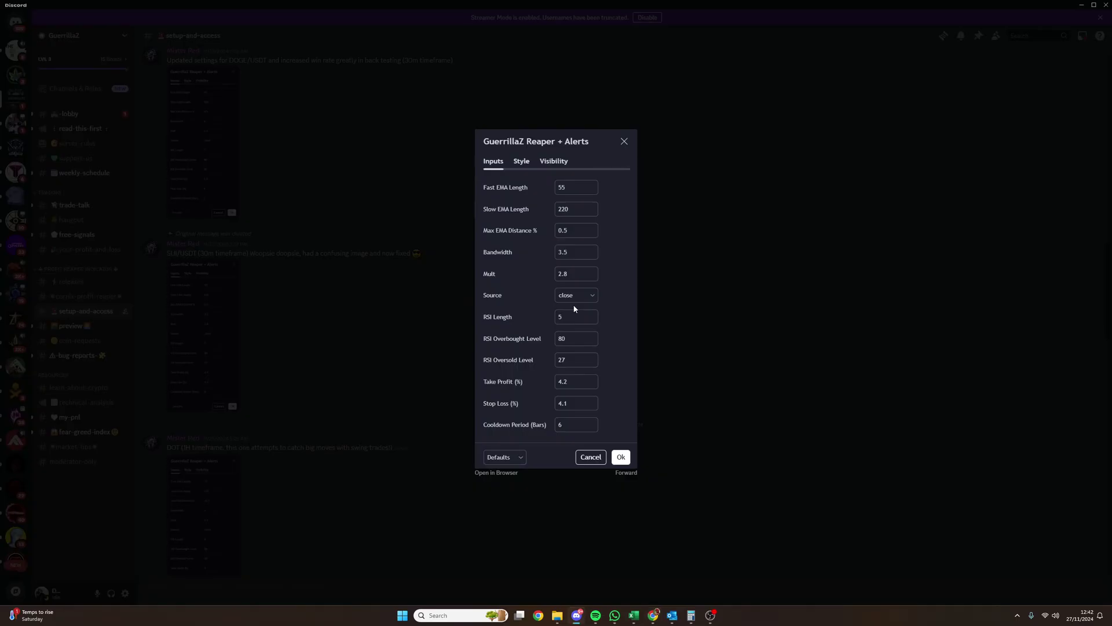
{"action": "key", "text": "alt+Tab"}
{"action": "type", "text": "5"}
{"action": "key", "text": "Tab"}
{"action": "key", "text": "alt+Tab"}
{"action": "key", "text": "alt+Tab"}
{"action": "key", "text": "Tab"}
{"action": "type", "text": "27"}
{"action": "key", "text": "alt+Tab"}
{"action": "key", "text": "alt+Tab"}
Step: Set stop loss 4.1 and cooldown period 6, then apply the strategy settings
{"action": "key", "text": "Tab"}
{"action": "key", "text": "Tab"}
{"action": "type", "text": "4.1"}
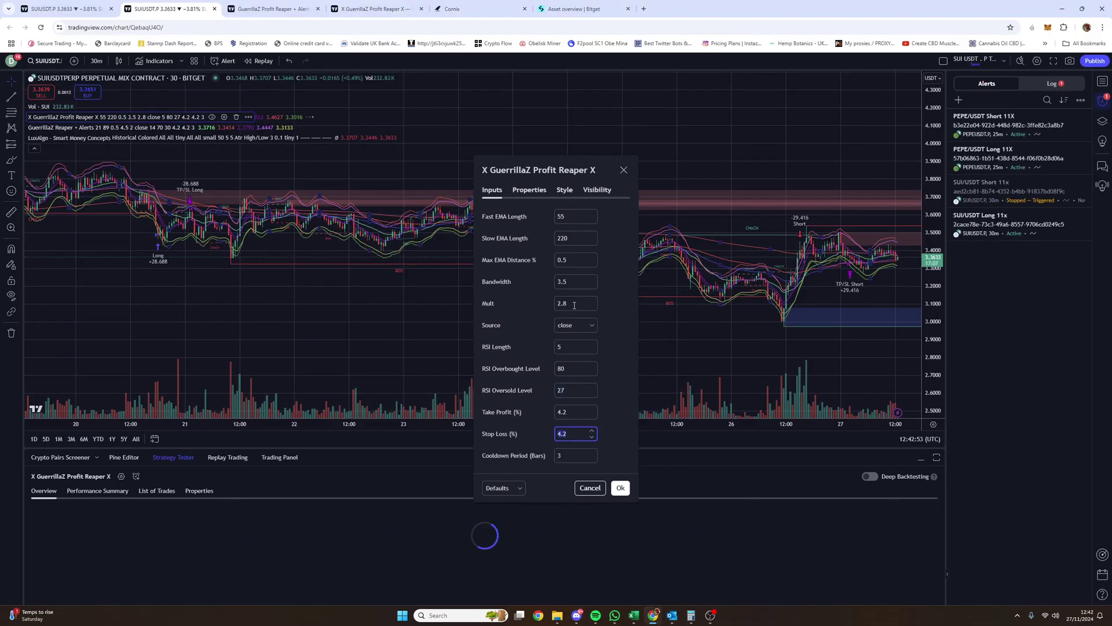
{"action": "key", "text": "Tab"}
{"action": "key", "text": "alt+Tab"}
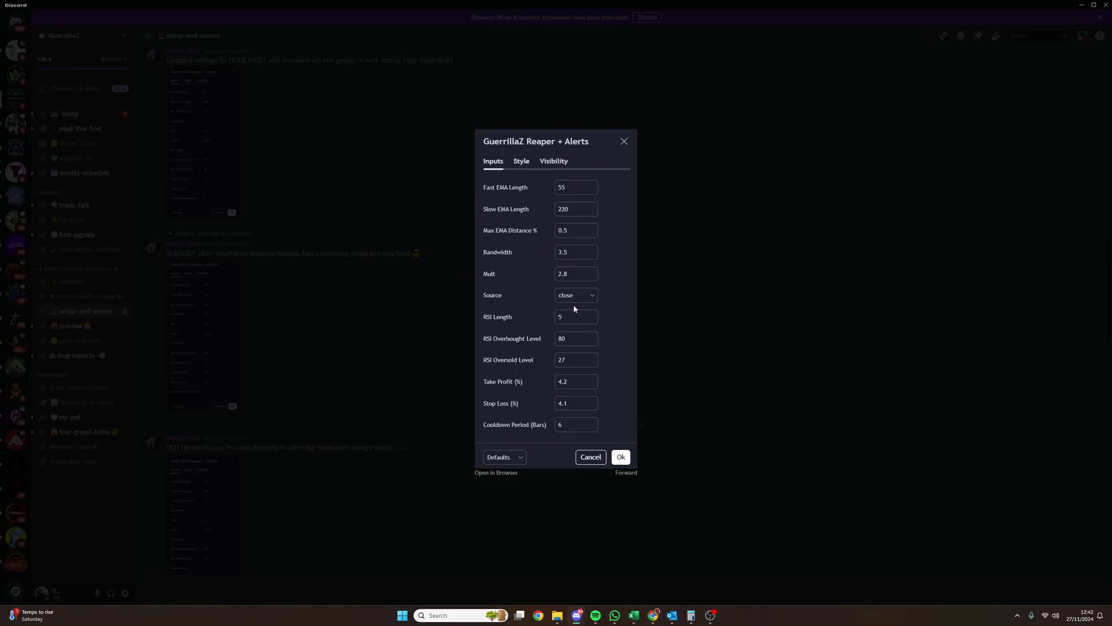
{"action": "key", "text": "alt+Tab"}
{"action": "type", "text": "6"}
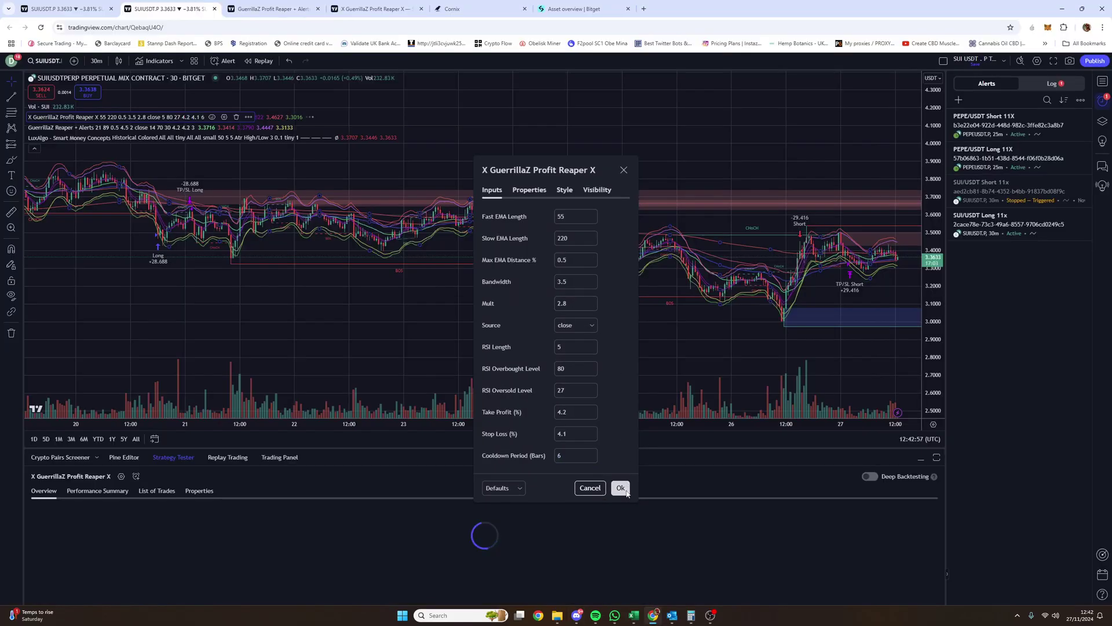
{"action": "key", "text": "Return"}
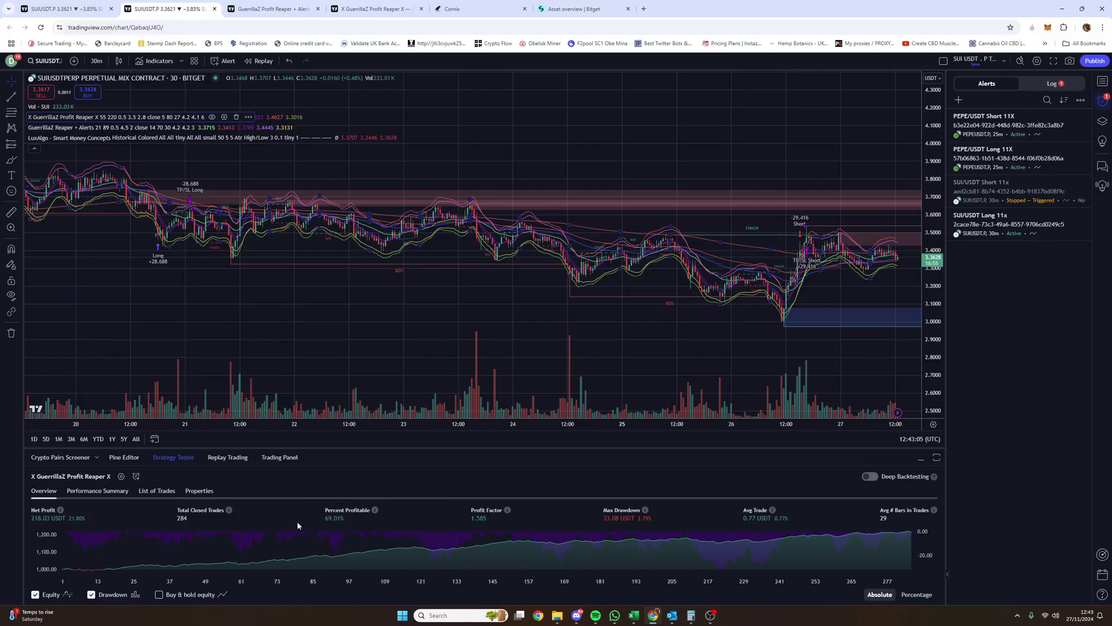
Step: Enable Deep Backtesting (2023-05-04 to 2024-11-23) and zoom the chart into recent candles
{"action": "left_click", "coordinate": [872, 477]}
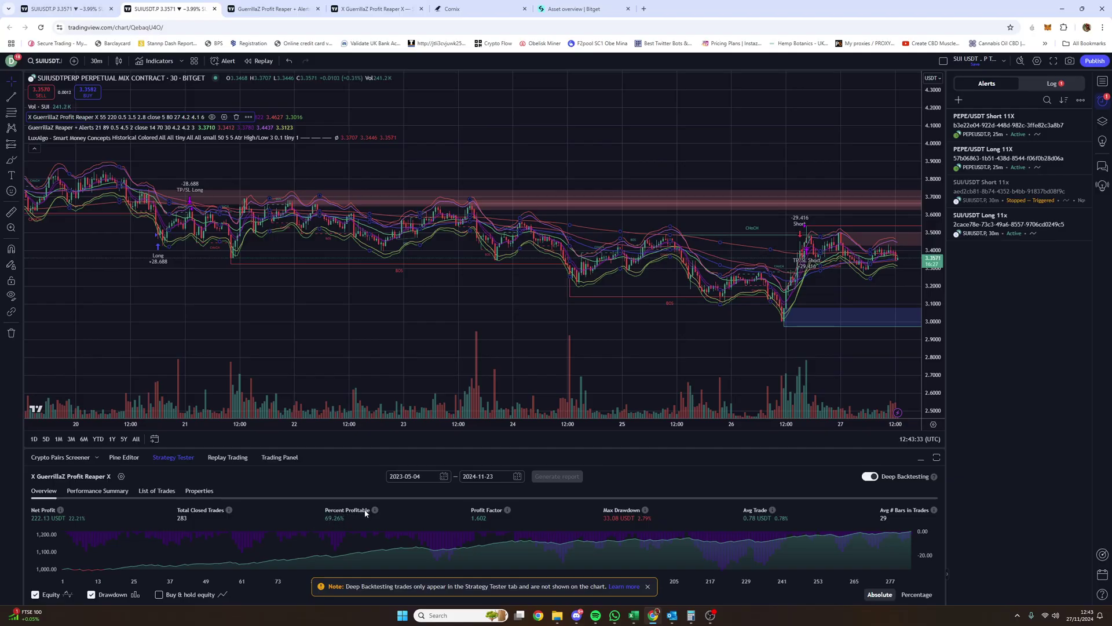
{"action": "scroll", "coordinate": [840, 293], "scroll_direction": "up", "scroll_amount": 3}
{"action": "left_click_drag", "start_coordinate": [839, 293], "coordinate": [753, 315]}
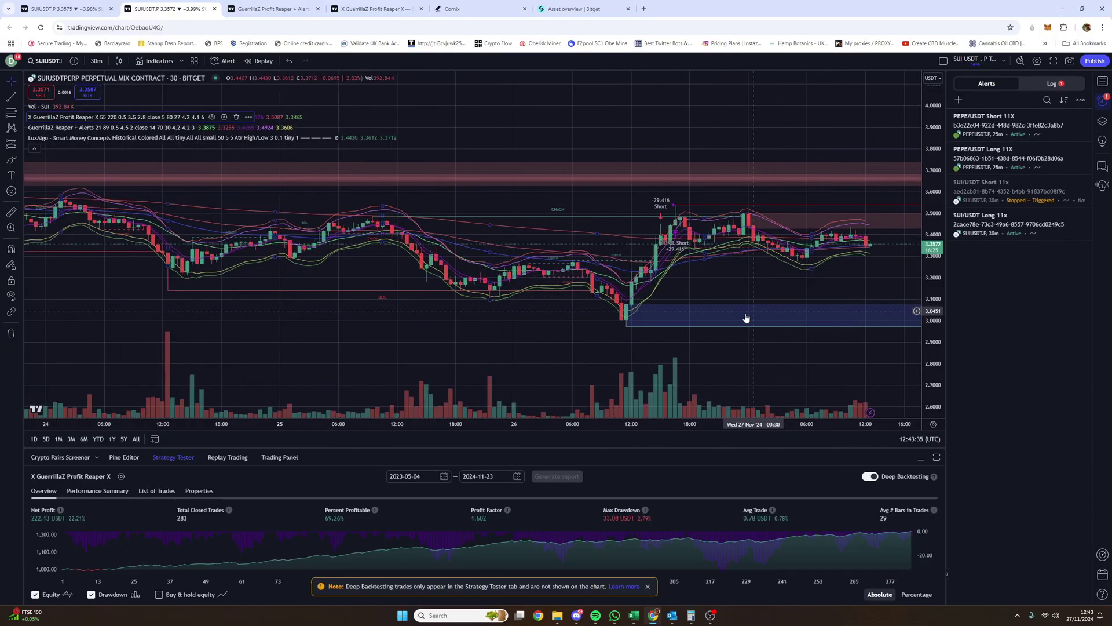
{"action": "scroll", "coordinate": [752, 316], "scroll_direction": "up", "scroll_amount": 2}
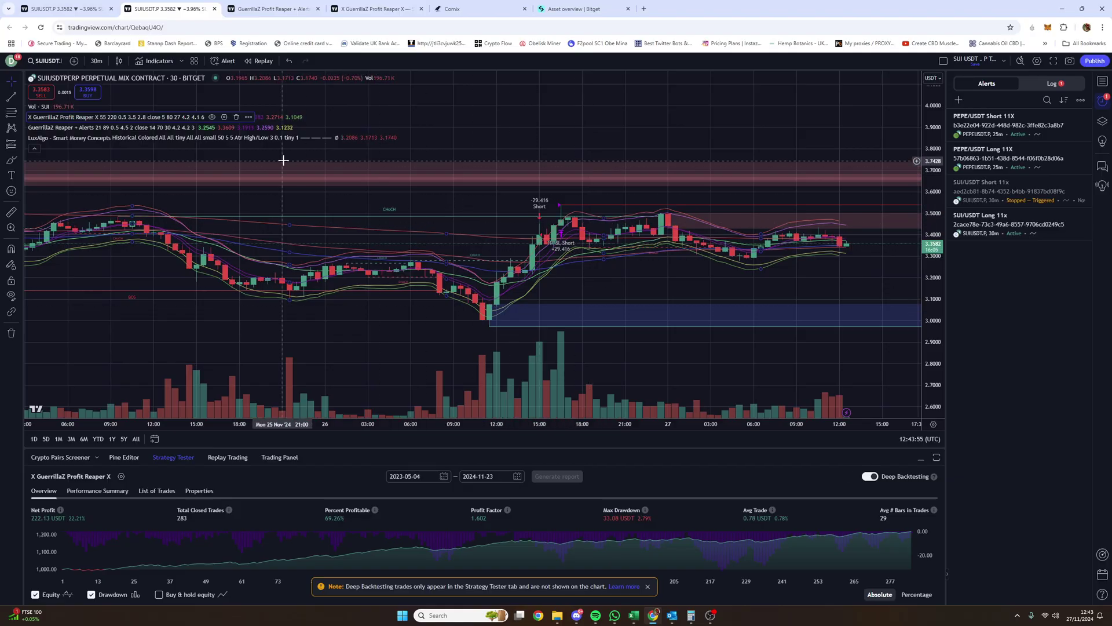
{"action": "scroll", "coordinate": [290, 183], "scroll_direction": "down", "scroll_amount": 1}
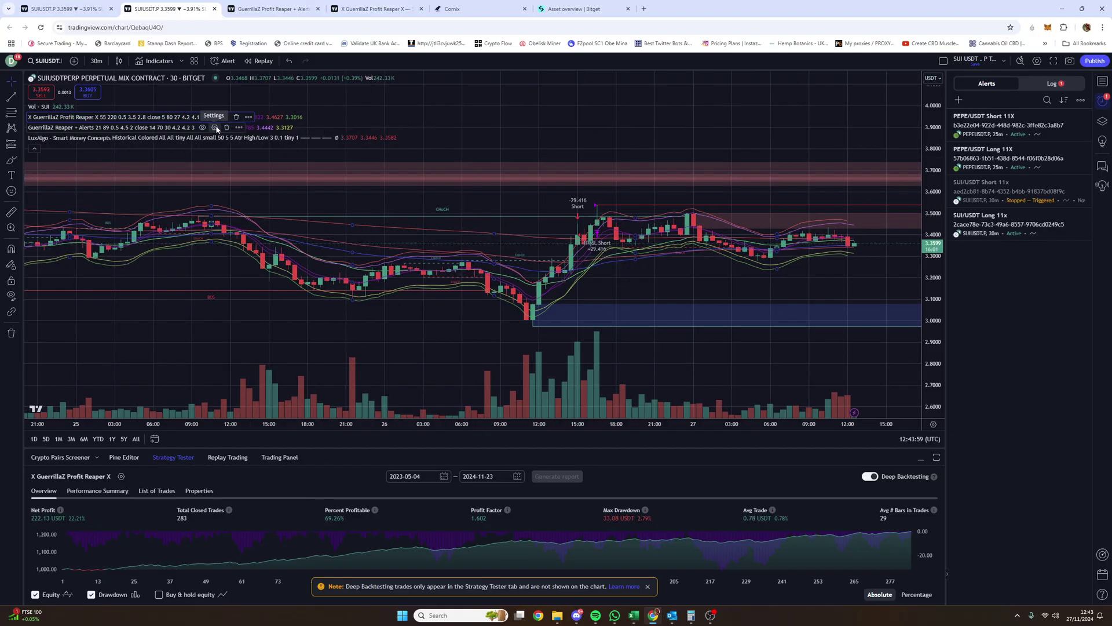
Step: Set GuerrillaZ Reaper + Alerts EMA lengths to 55/220, Bandwidth 3.5 and Mult 2.8
{"action": "left_click", "coordinate": [215, 127]}
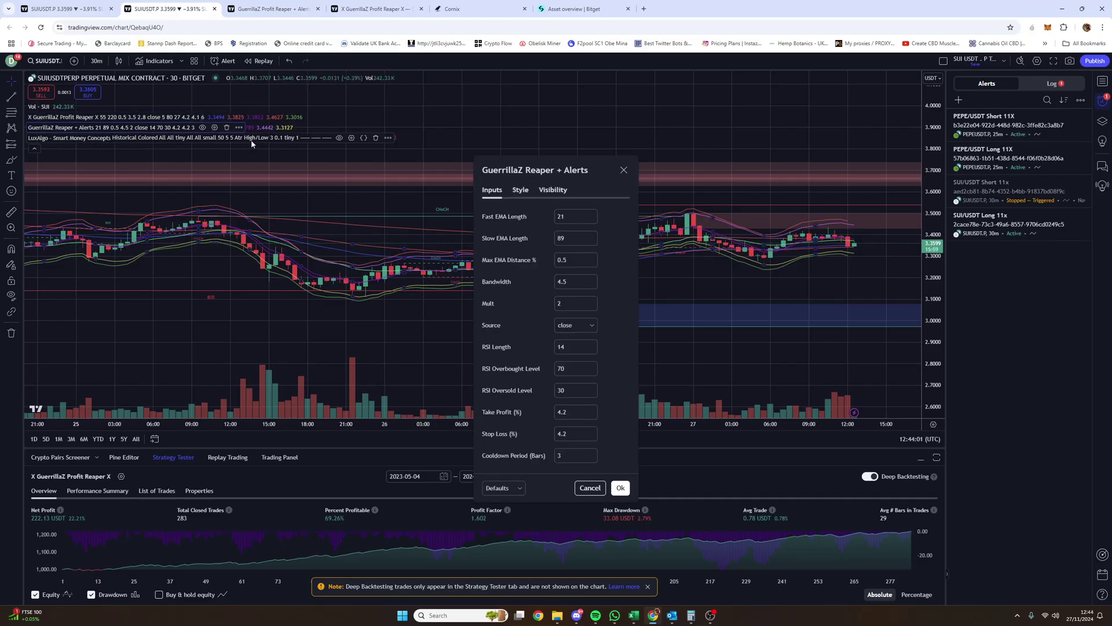
{"action": "left_click", "coordinate": [224, 117]}
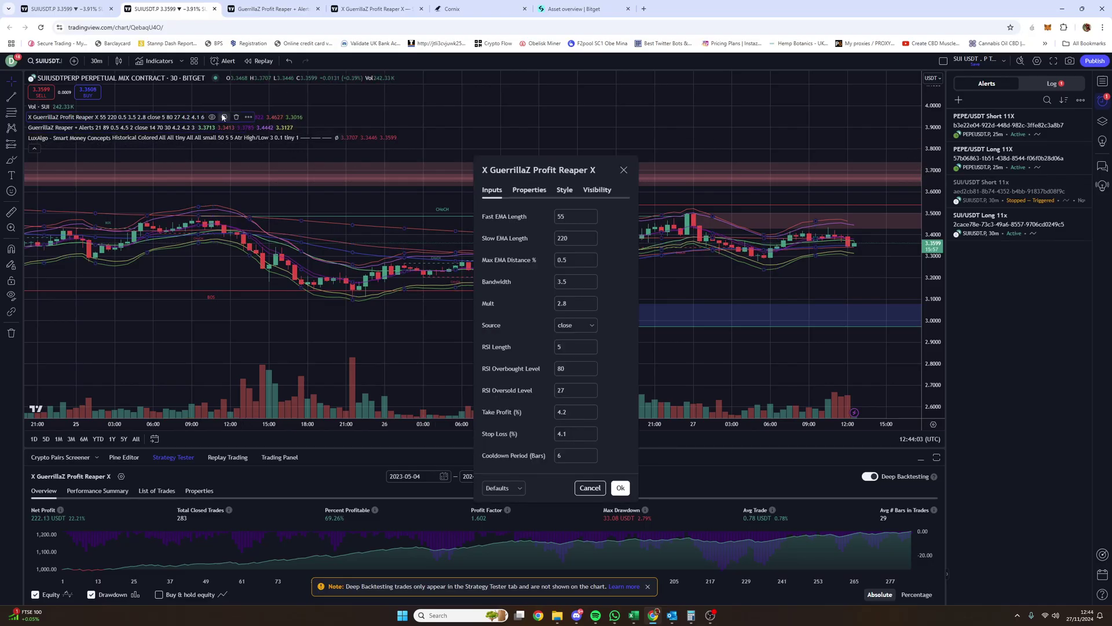
{"action": "left_click", "coordinate": [215, 127]}
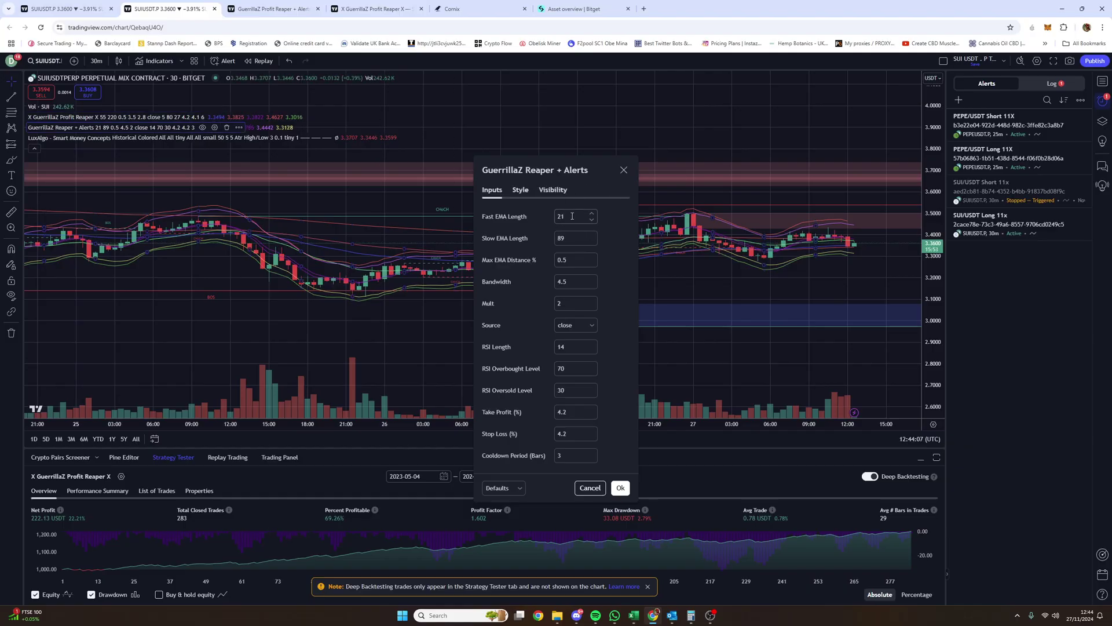
{"action": "double_click", "coordinate": [572, 216]}
{"action": "type", "text": "55"}
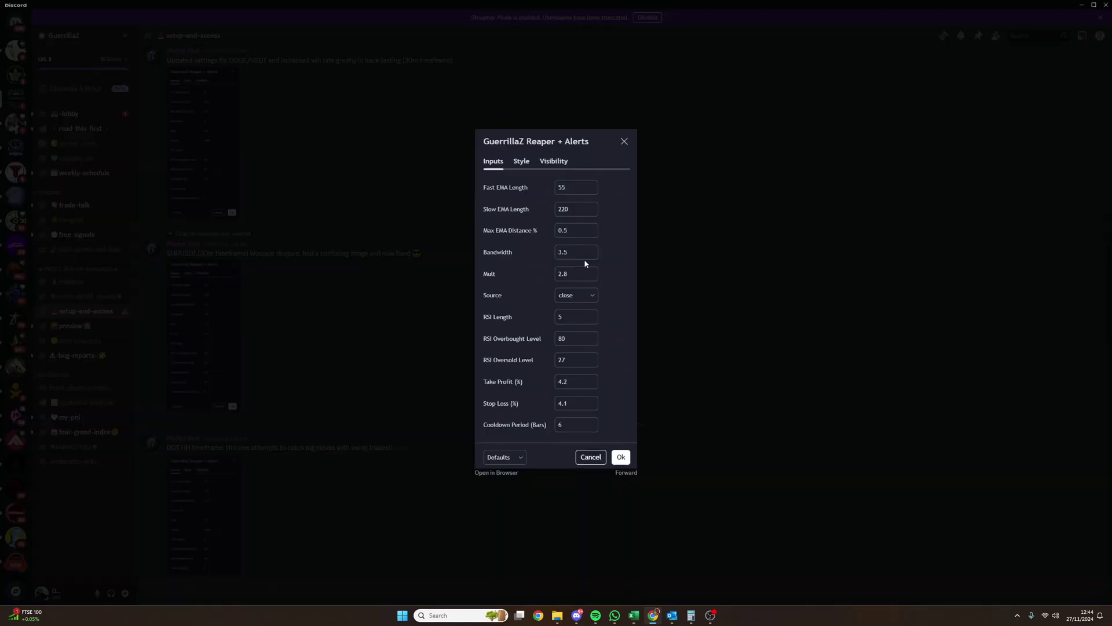
{"action": "key", "text": "Tab"}
{"action": "type", "text": "220"}
{"action": "key", "text": "Tab"}
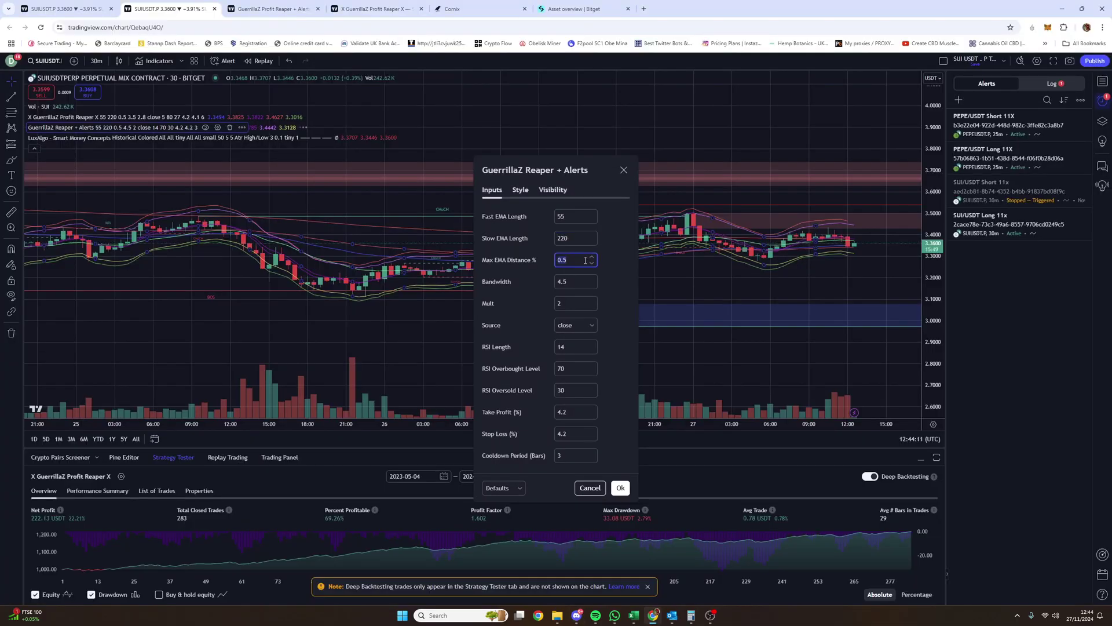
{"action": "key", "text": "Tab"}
{"action": "type", "text": "3.5"}
{"action": "key", "text": "Tab"}
{"action": "type", "text": "2."}
Step: Set RSI to 5/80/27, stop loss 4.1 and cooldown 6, then apply the settings
{"action": "key", "text": "Tab"}
{"action": "key", "text": "Tab"}
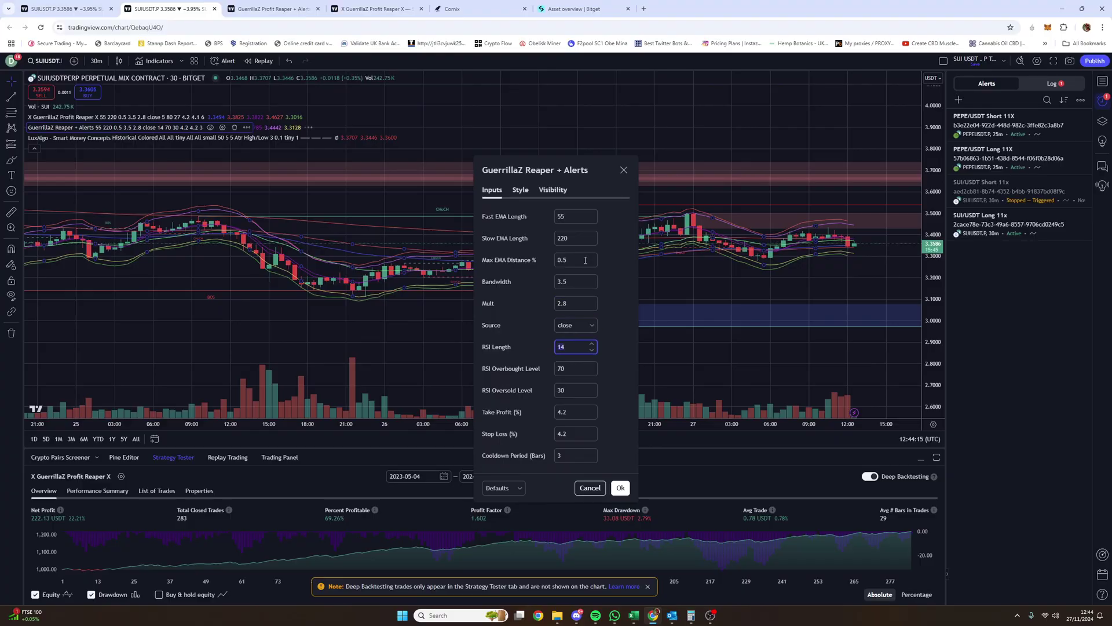
{"action": "type", "text": "5"}
{"action": "key", "text": "Tab"}
{"action": "type", "text": "80"}
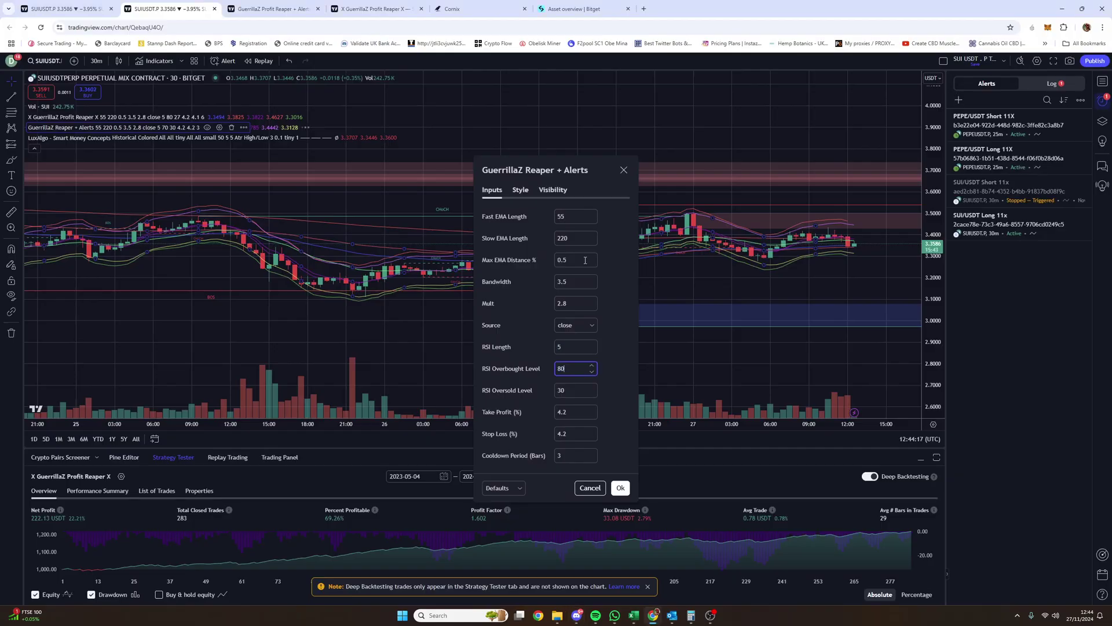
{"action": "key", "text": "Tab"}
{"action": "type", "text": "27"}
{"action": "key", "text": "Tab"}
{"action": "key", "text": "Tab"}
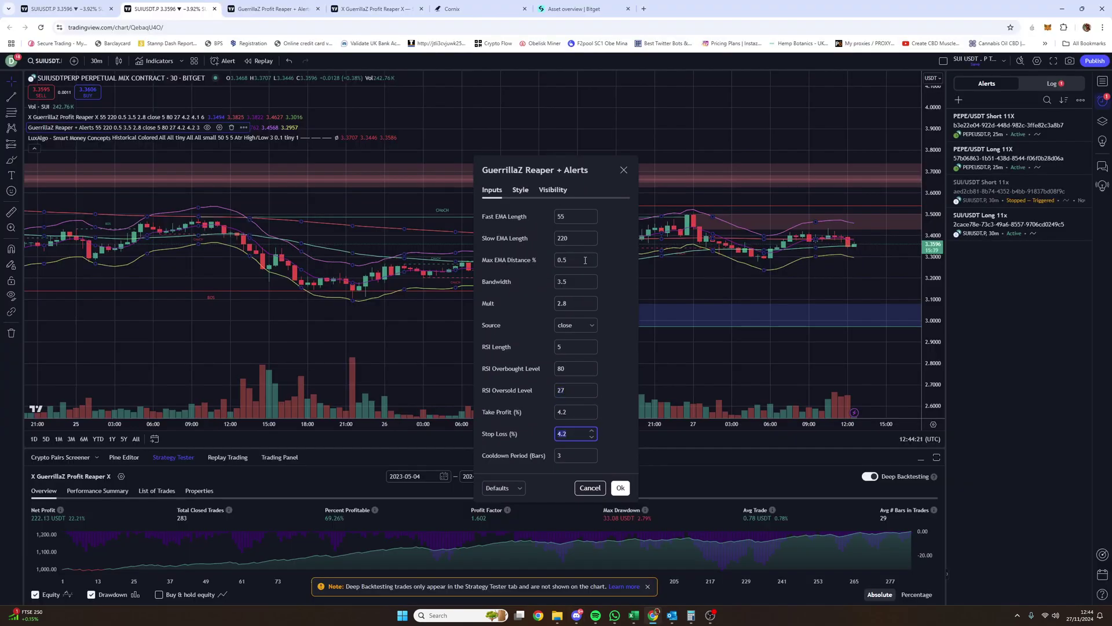
{"action": "type", "text": "4.1"}
{"action": "key", "text": "Tab"}
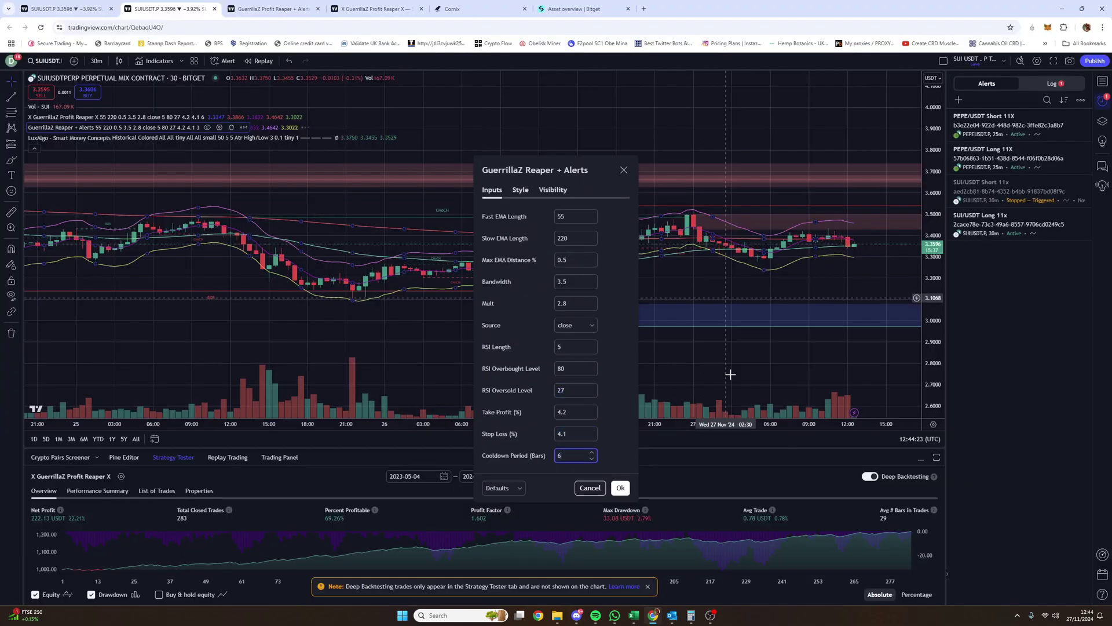
{"action": "left_click", "coordinate": [619, 488]}
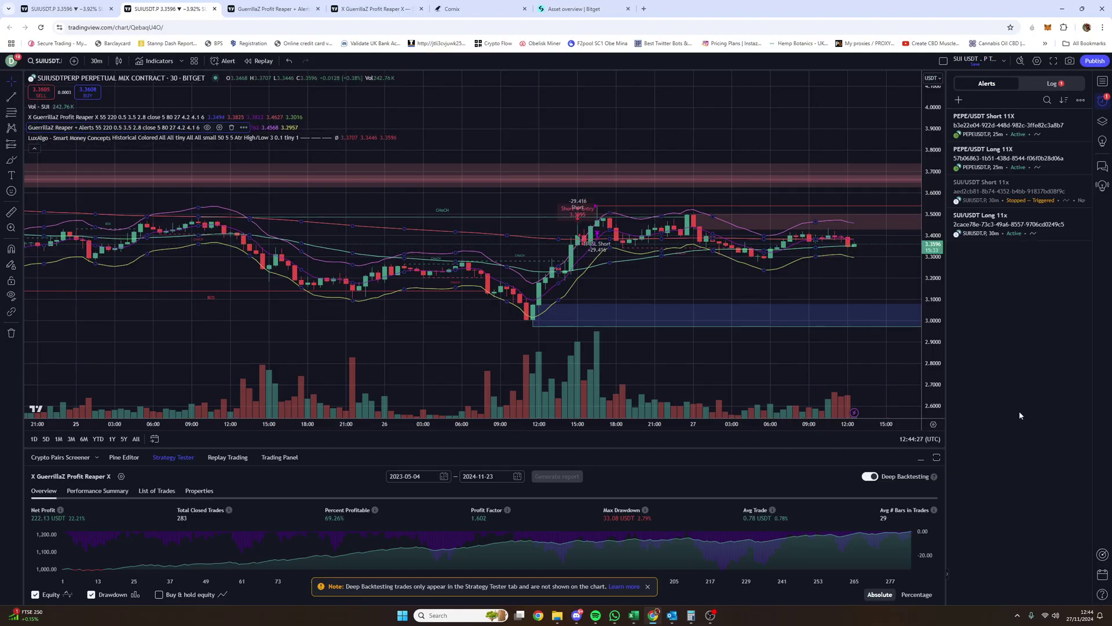
Step: Save the chart layout and close the Deep Backtesting note banner
{"action": "left_click", "coordinate": [1005, 62]}
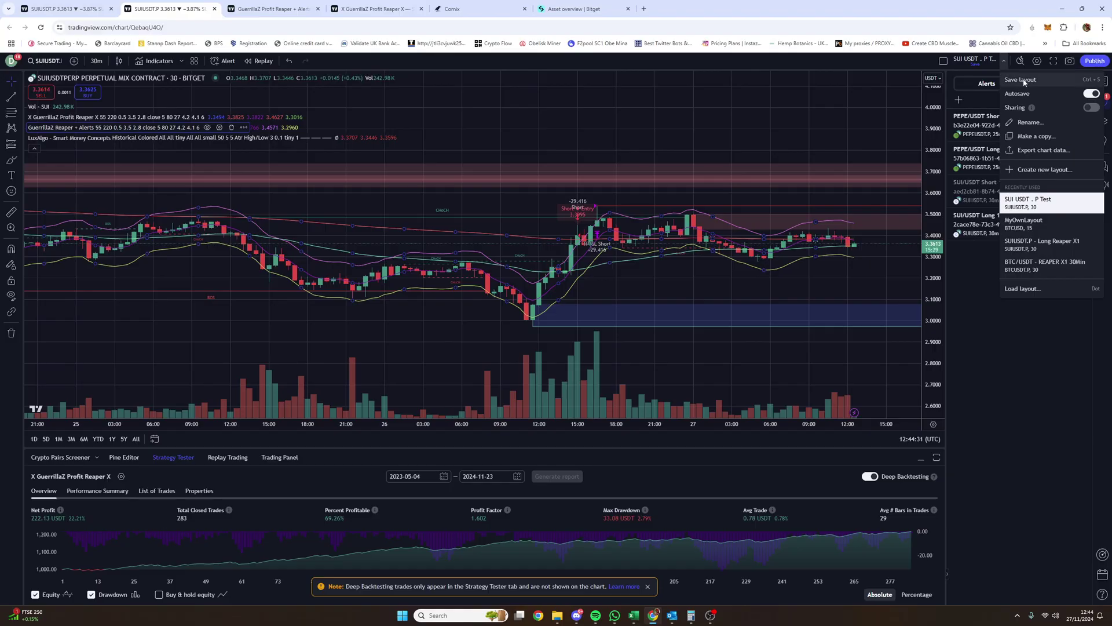
{"action": "left_click", "coordinate": [1019, 79]}
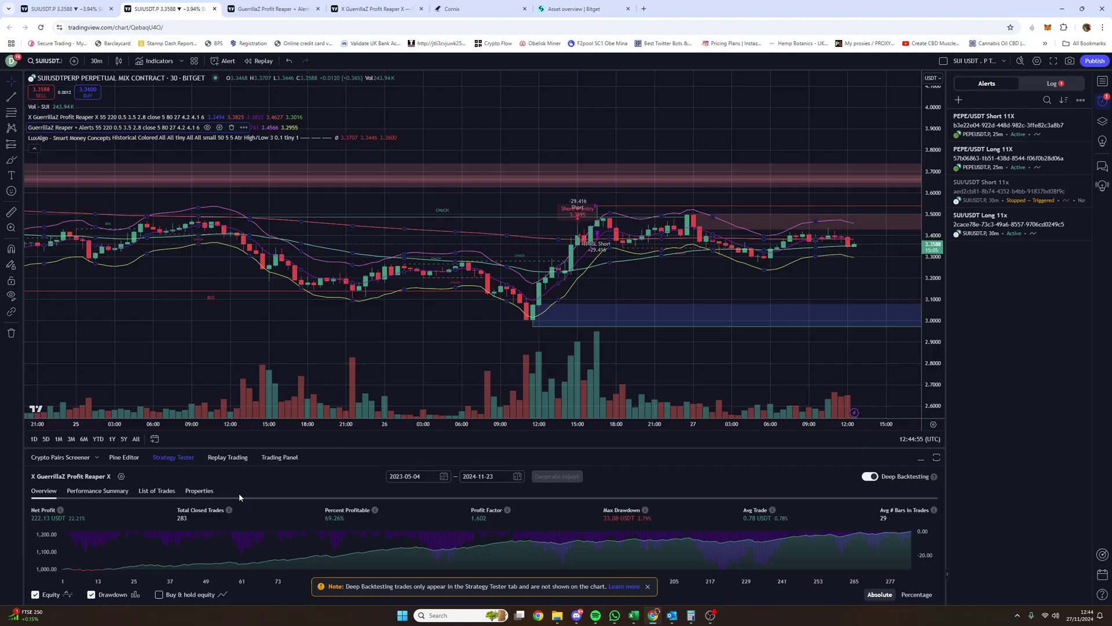
{"action": "left_click", "coordinate": [647, 586]}
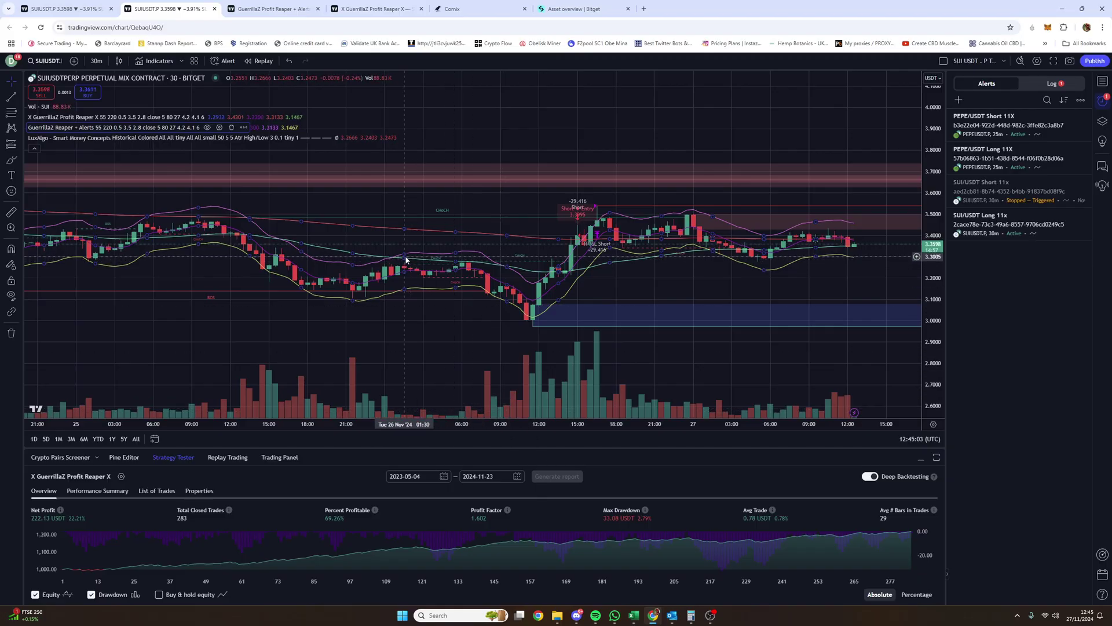
Step: Confirm the chart is still SUIUSDT.P on the 30m timeframe
{"action": "left_click", "coordinate": [47, 61]}
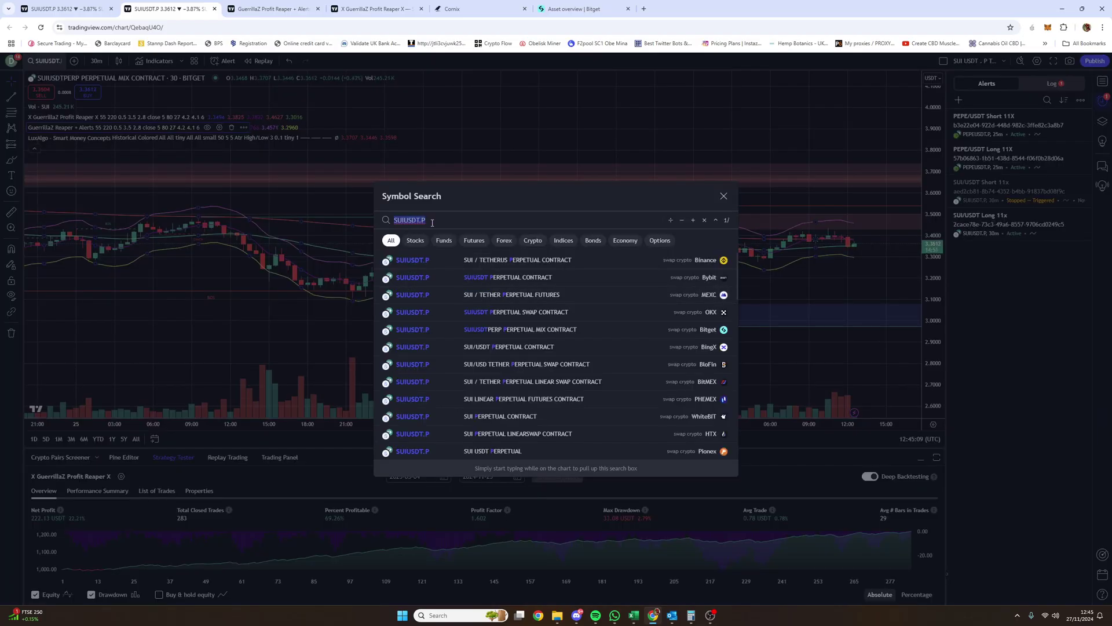
{"action": "left_click", "coordinate": [723, 196]}
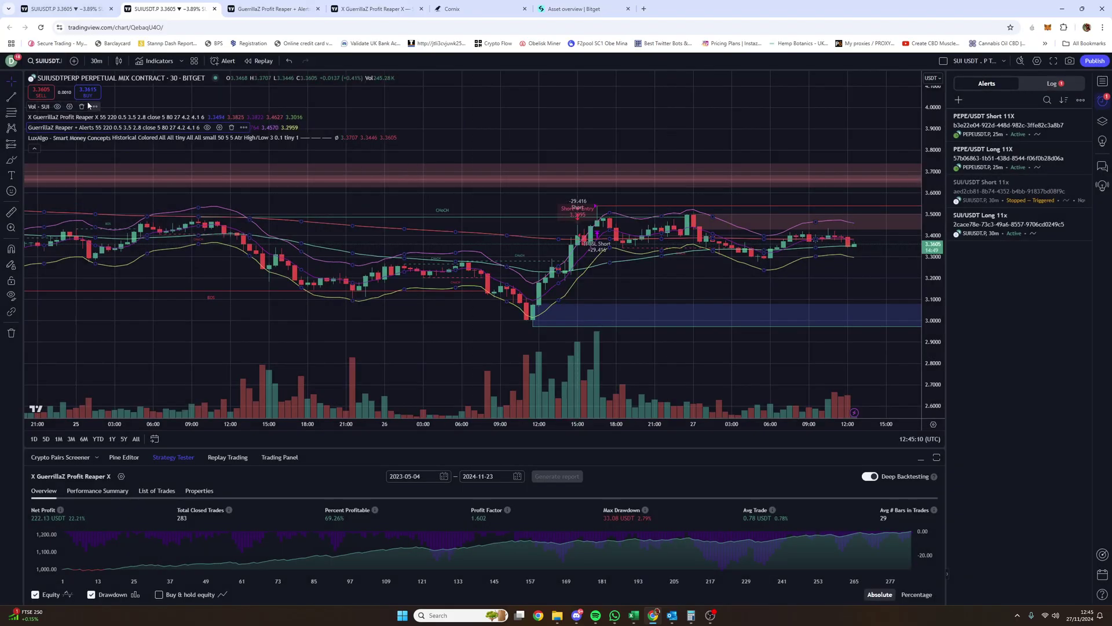
{"action": "left_click", "coordinate": [97, 61]}
{"action": "left_click", "coordinate": [350, 242]}
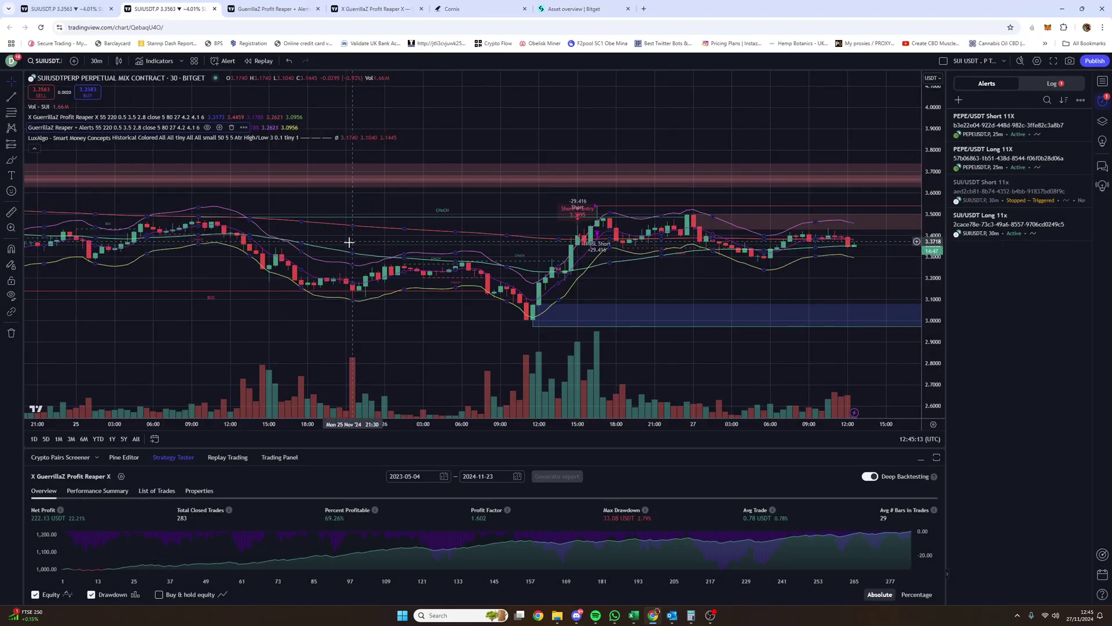
Step: Check the layout menu, then bring up Discord and close the enlarged settings image
{"action": "mouse_move", "coordinate": [173, 138]}
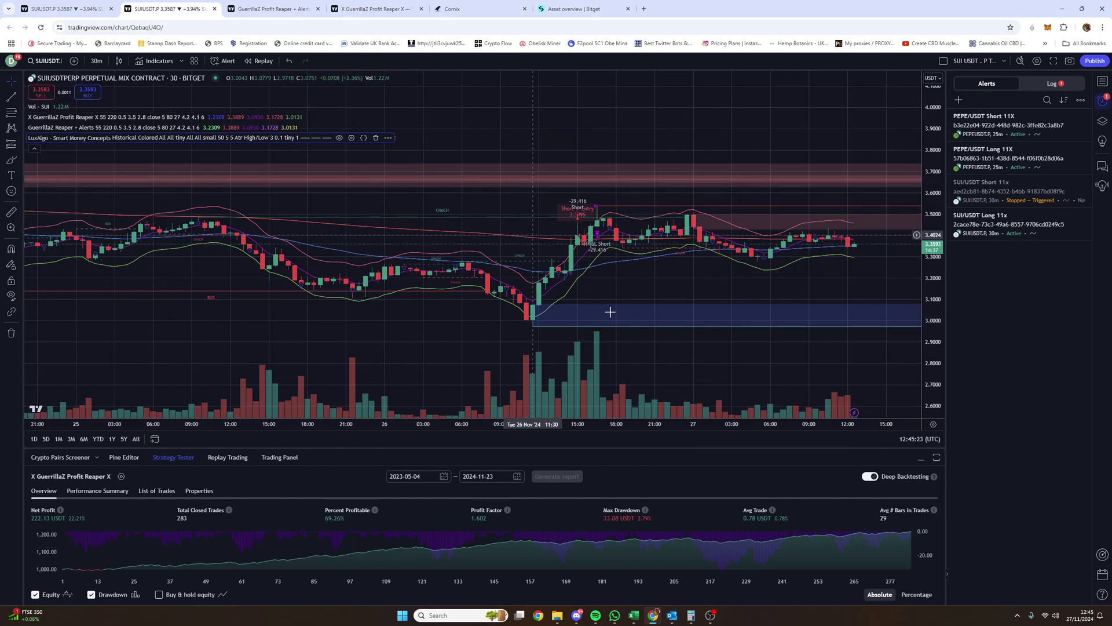
{"action": "left_click", "coordinate": [1005, 61]}
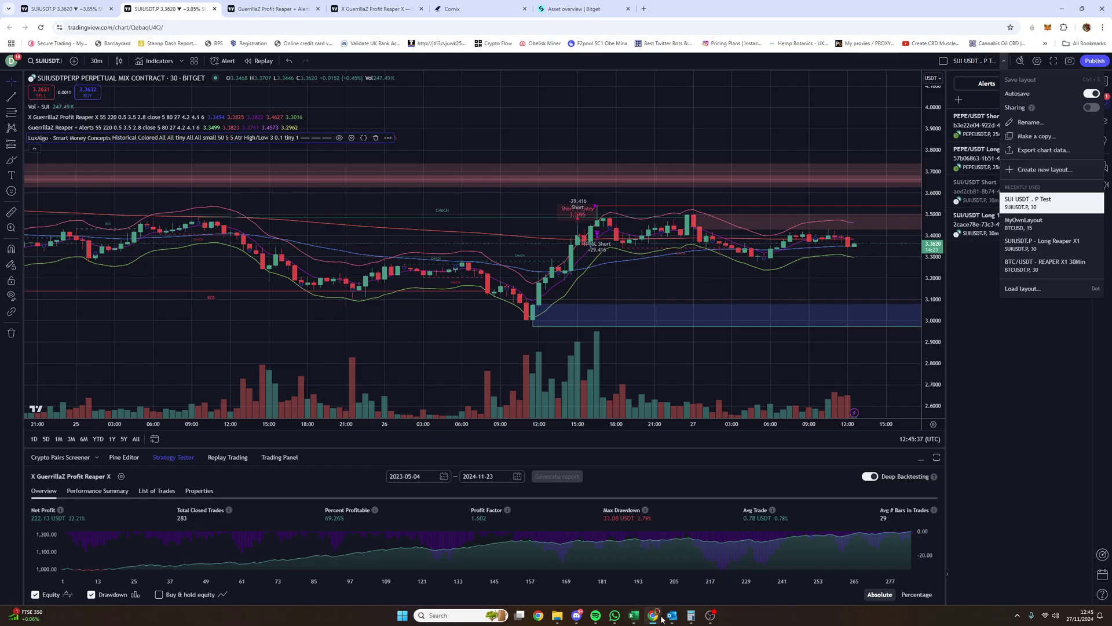
{"action": "left_click", "coordinate": [578, 614]}
{"action": "left_click", "coordinate": [464, 300]}
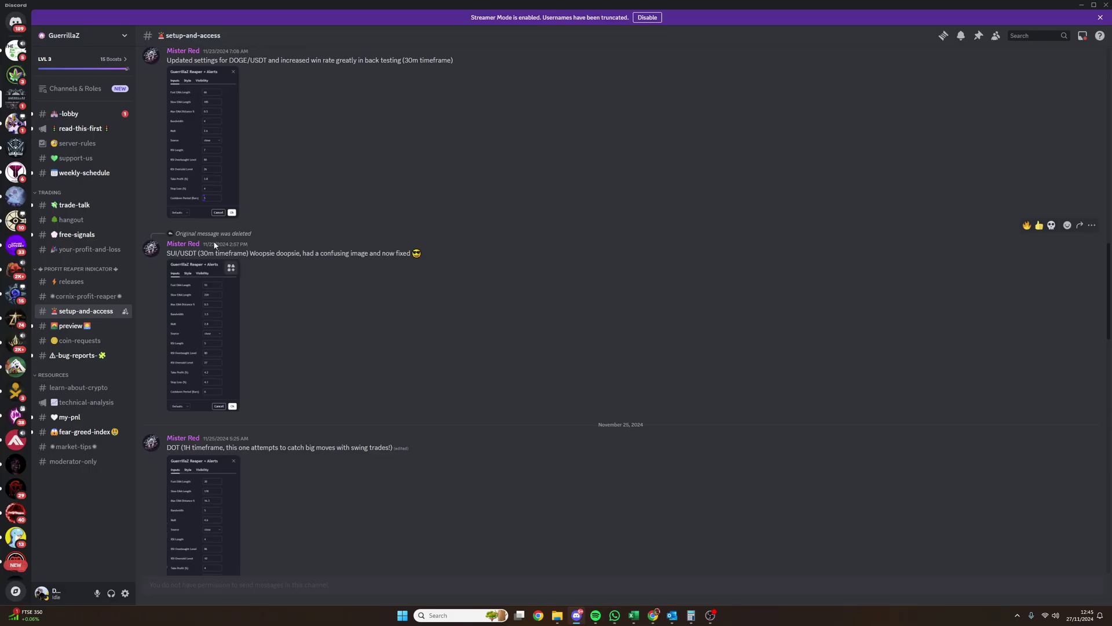
Step: Scroll through the setup-and-access settings screenshots, then Alt+Tab back to TradingView
{"action": "scroll", "coordinate": [233, 312], "scroll_direction": "up", "scroll_amount": 3}
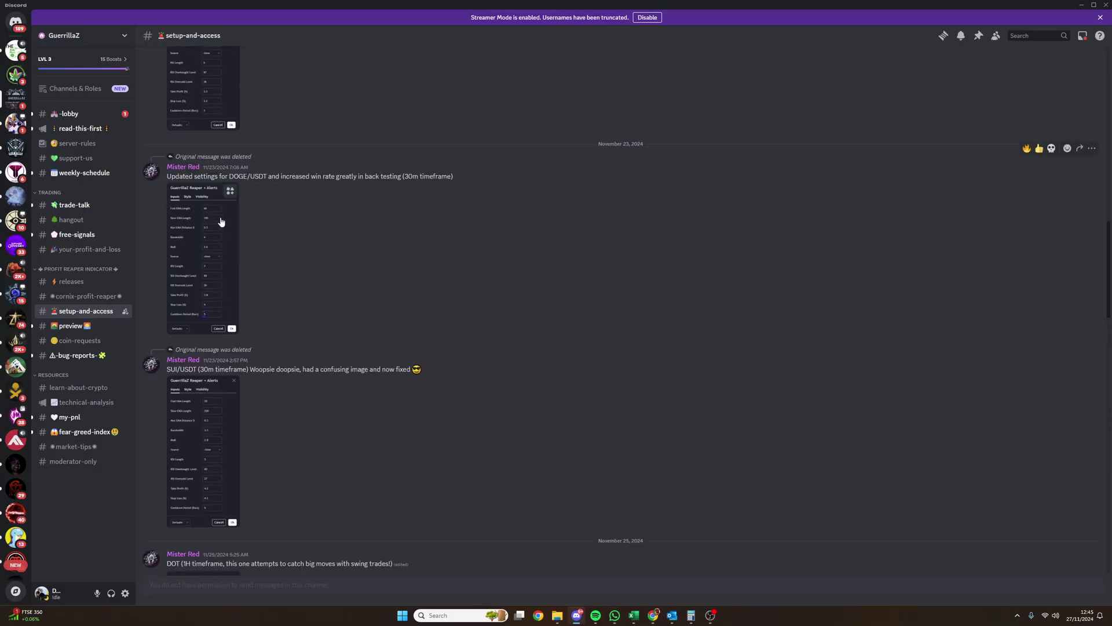
{"action": "scroll", "coordinate": [252, 185], "scroll_direction": "up", "scroll_amount": 3}
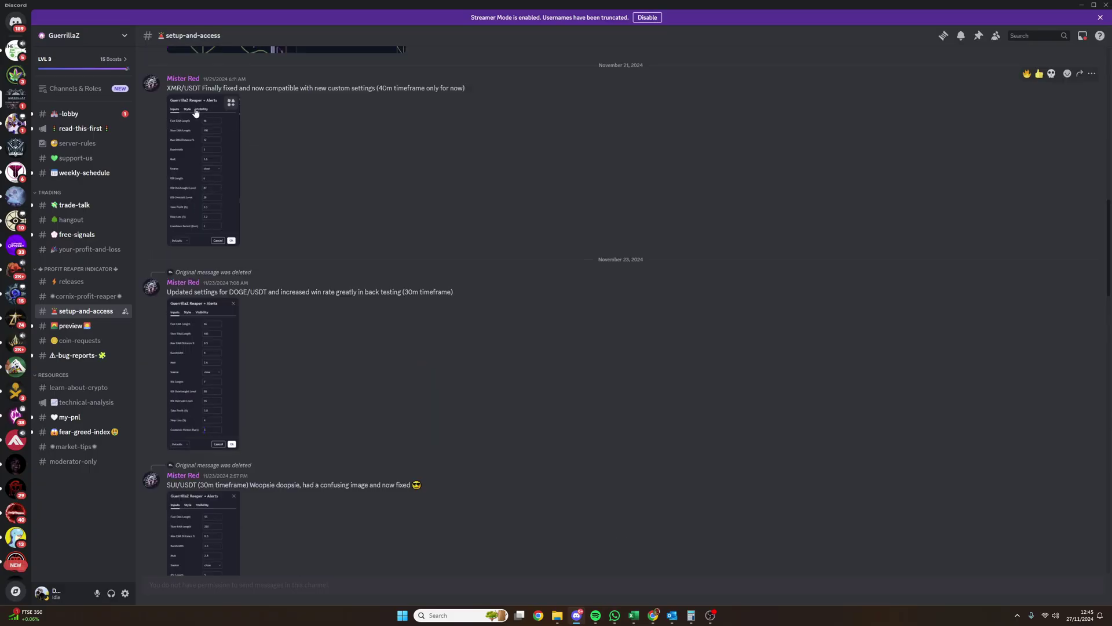
{"action": "scroll", "coordinate": [248, 130], "scroll_direction": "up", "scroll_amount": 10}
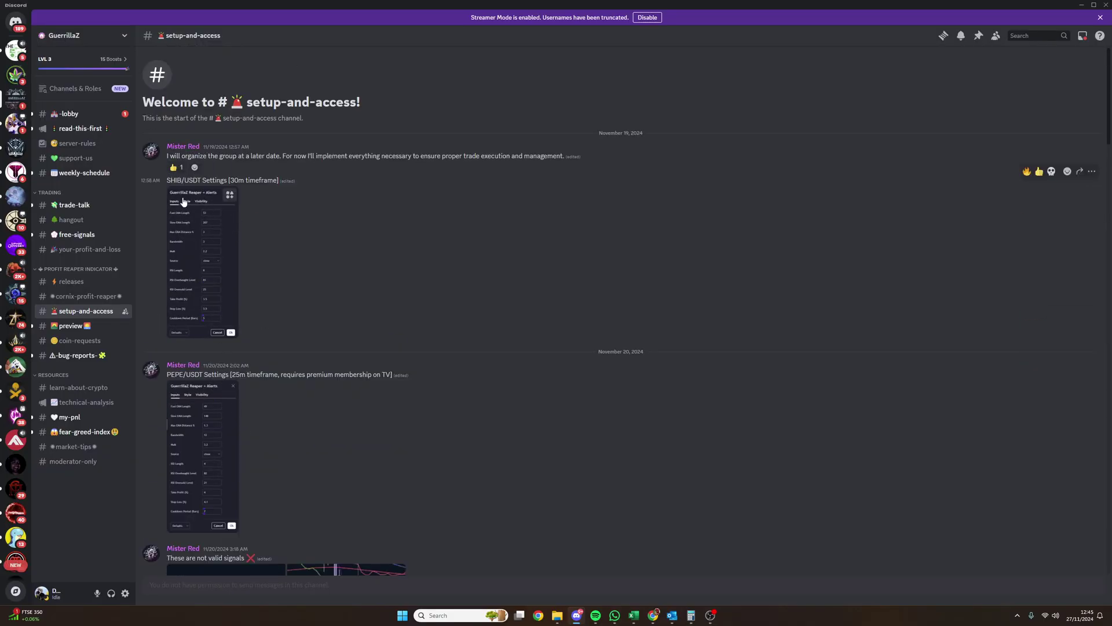
{"action": "scroll", "coordinate": [376, 523], "scroll_direction": "down", "scroll_amount": 10}
{"action": "scroll", "coordinate": [376, 522], "scroll_direction": "up", "scroll_amount": 5}
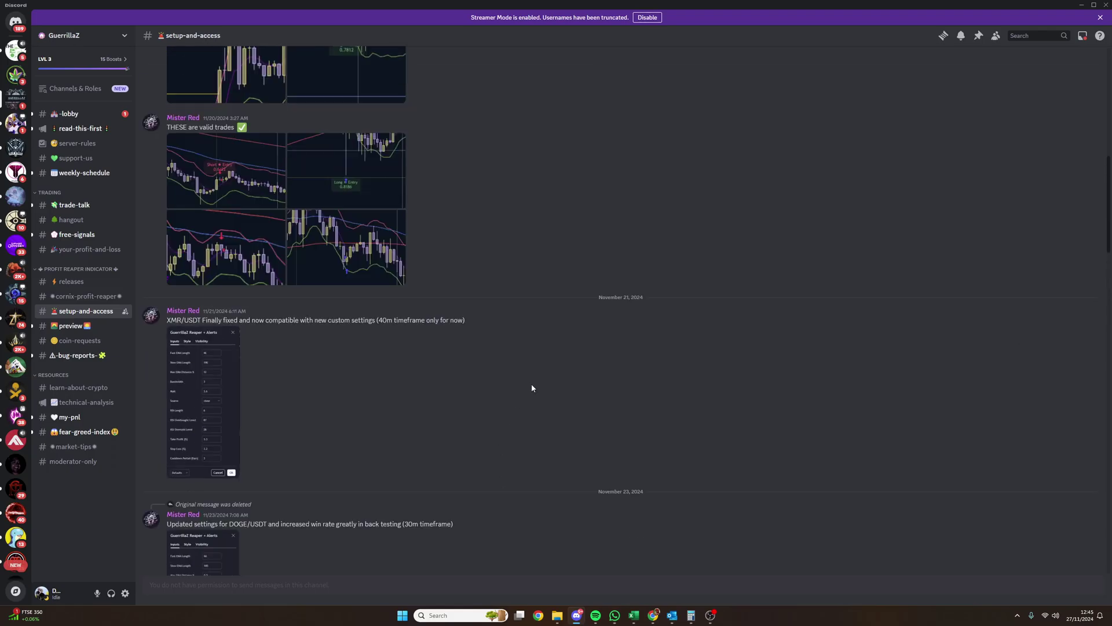
{"action": "key", "text": "alt+Tab"}
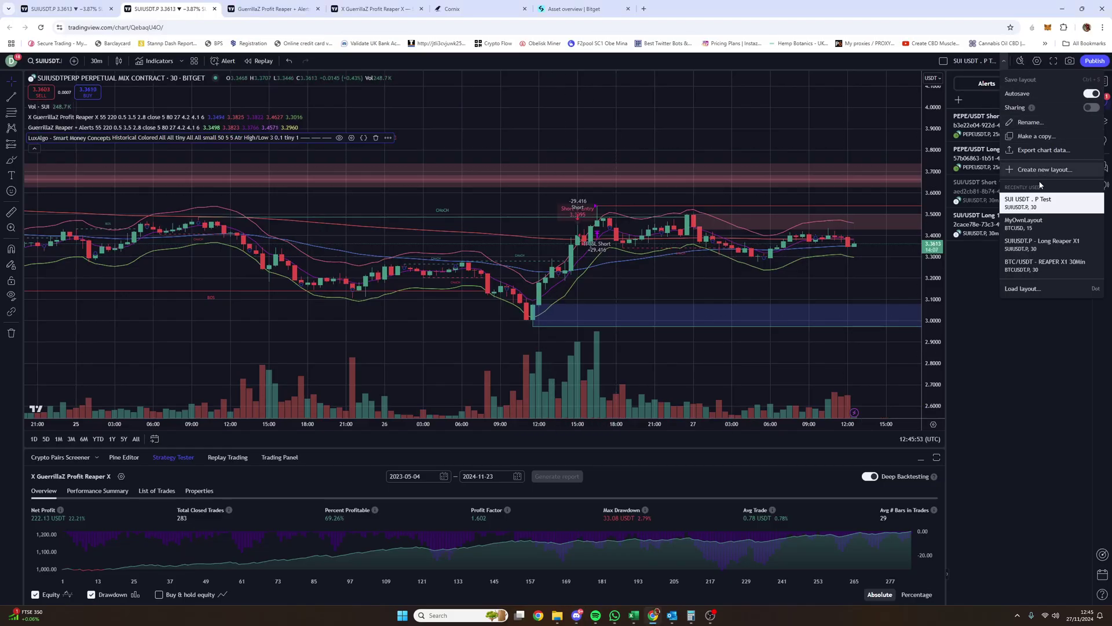
Step: Close the layout menu, recheck the SUIUSDT.P symbol, and switch to the Cornix bots page
{"action": "left_click", "coordinate": [133, 137]}
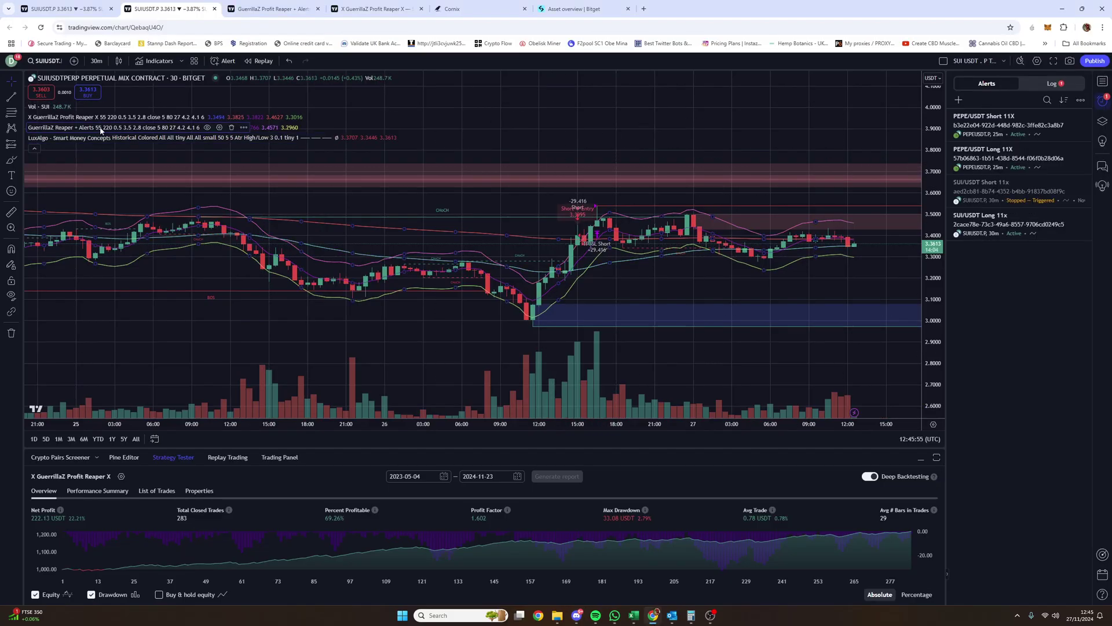
{"action": "left_click", "coordinate": [95, 77]}
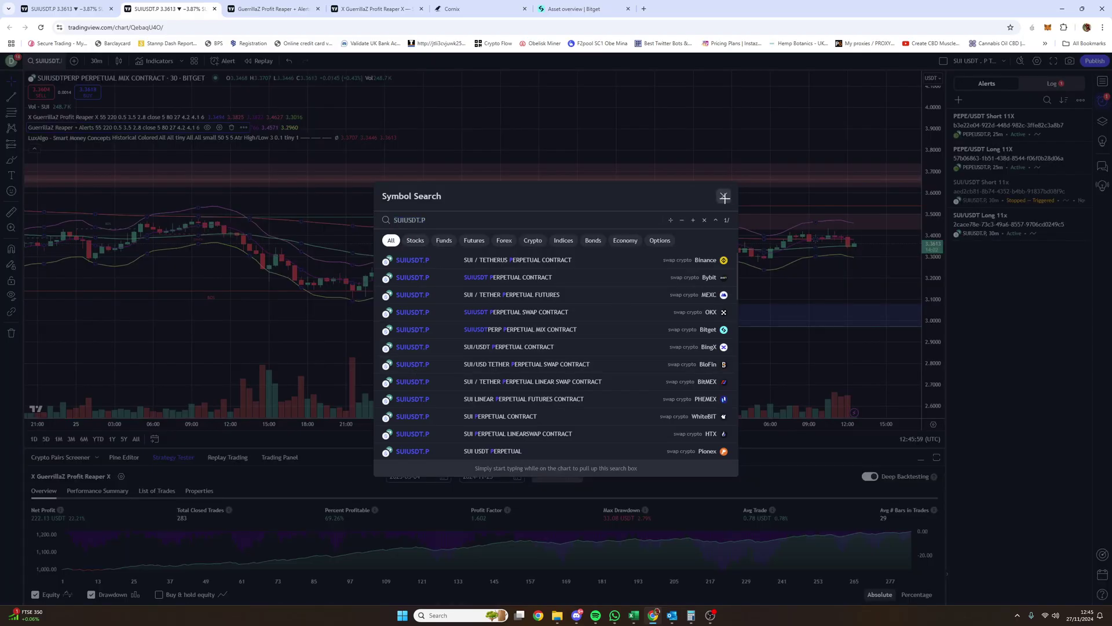
{"action": "left_click", "coordinate": [724, 197]}
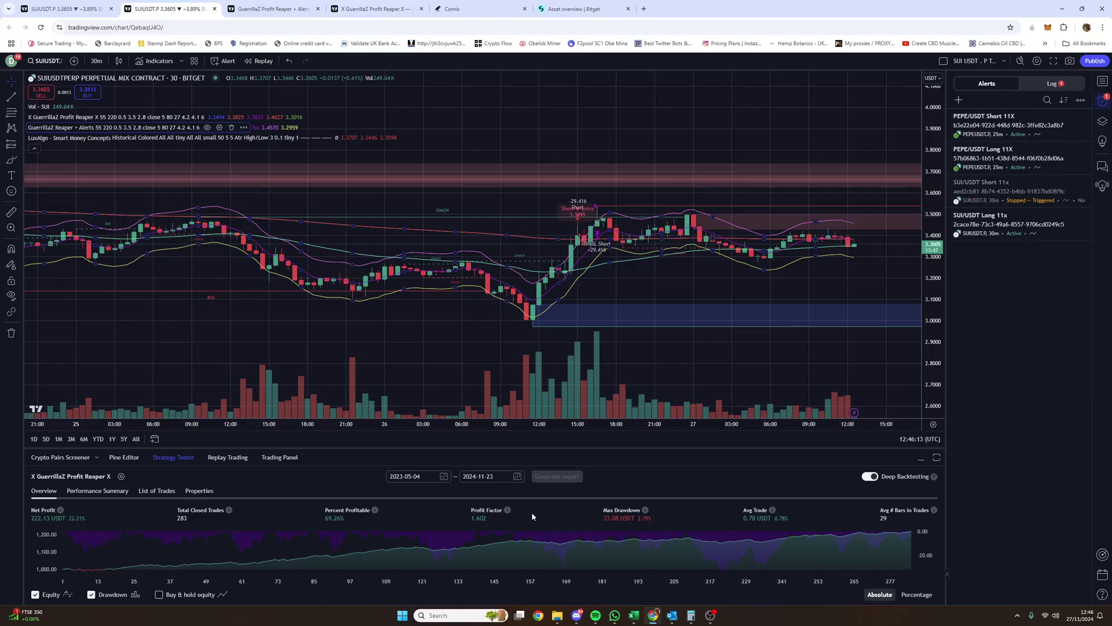
{"action": "left_click", "coordinate": [466, 11]}
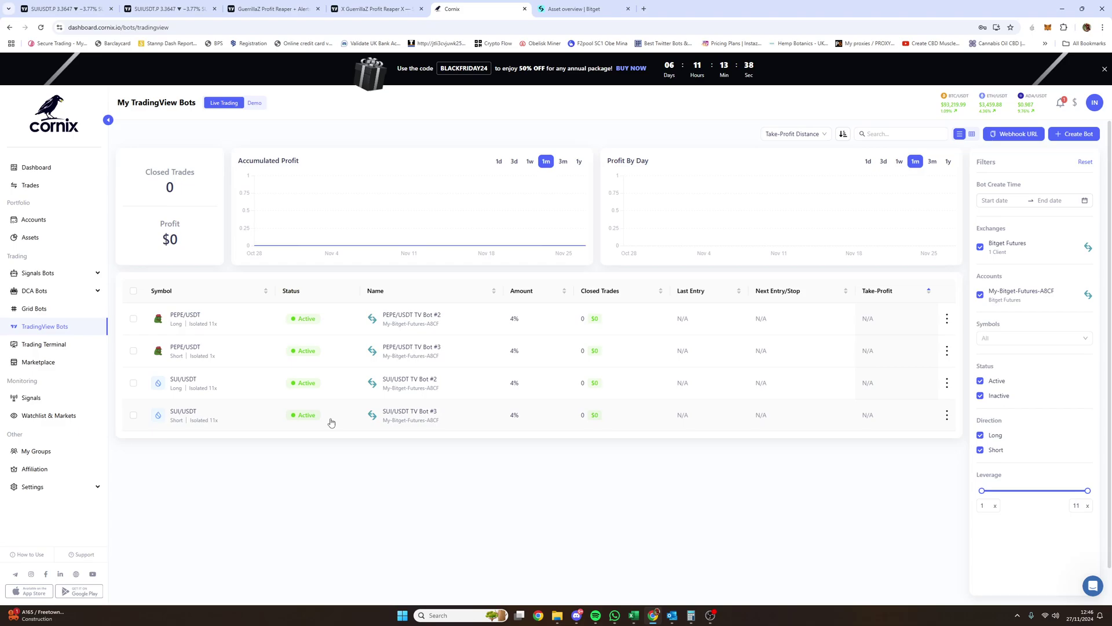
Step: Compare the Cornix PEPE and SUI bots with Bitget, ending on the Bitget Assets overview
{"action": "left_click", "coordinate": [576, 9]}
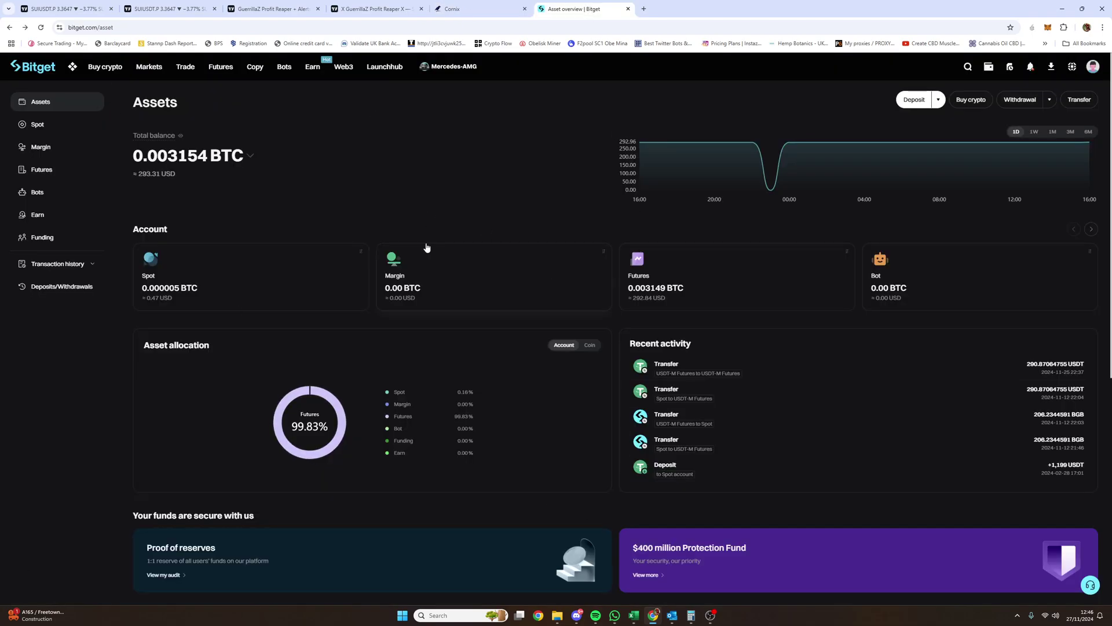
{"action": "left_click", "coordinate": [458, 9]}
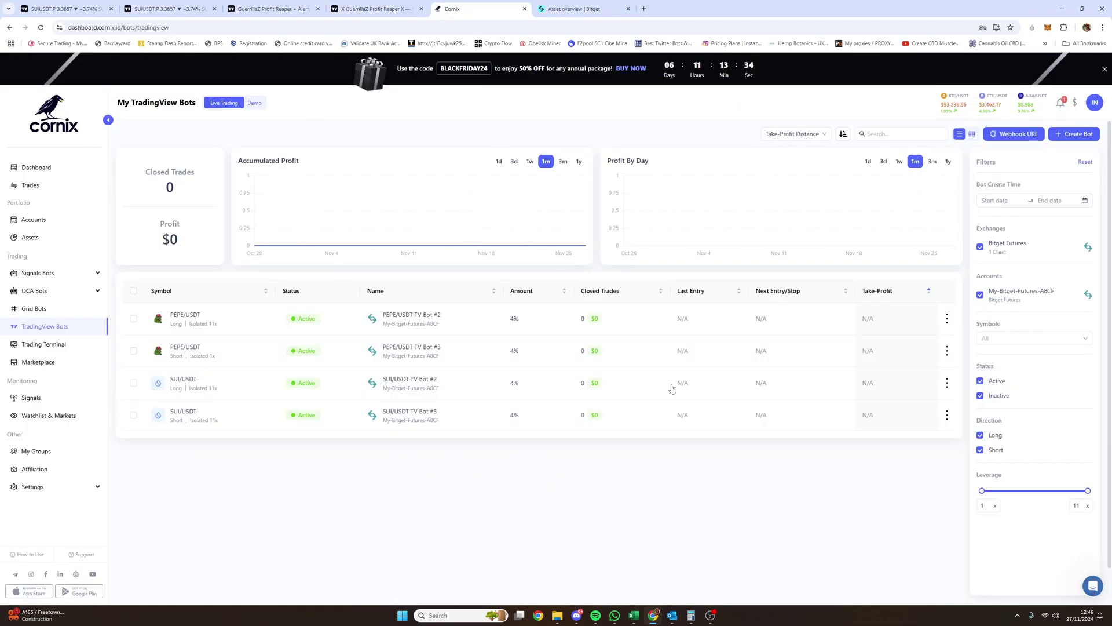
{"action": "left_click", "coordinate": [606, 13]}
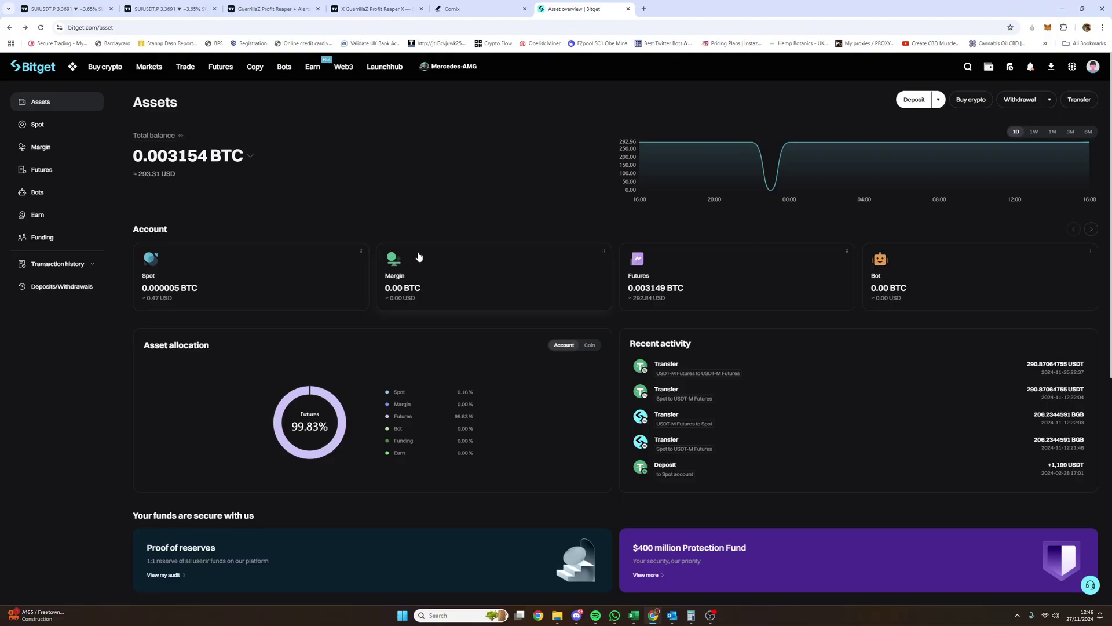
{"action": "left_click", "coordinate": [481, 9]}
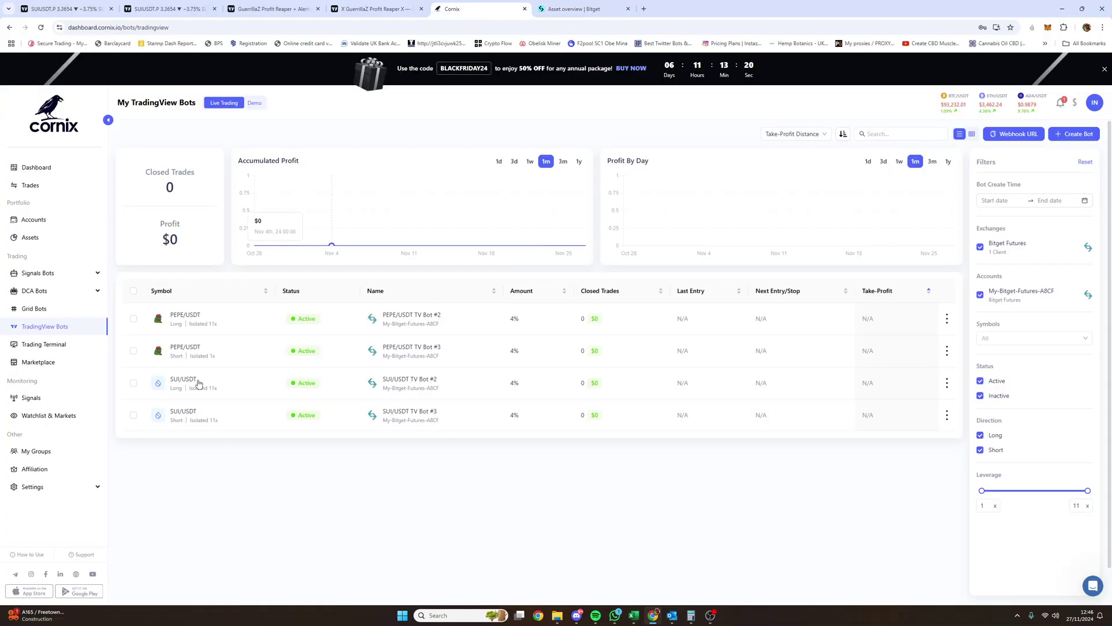
{"action": "left_click", "coordinate": [579, 9]}
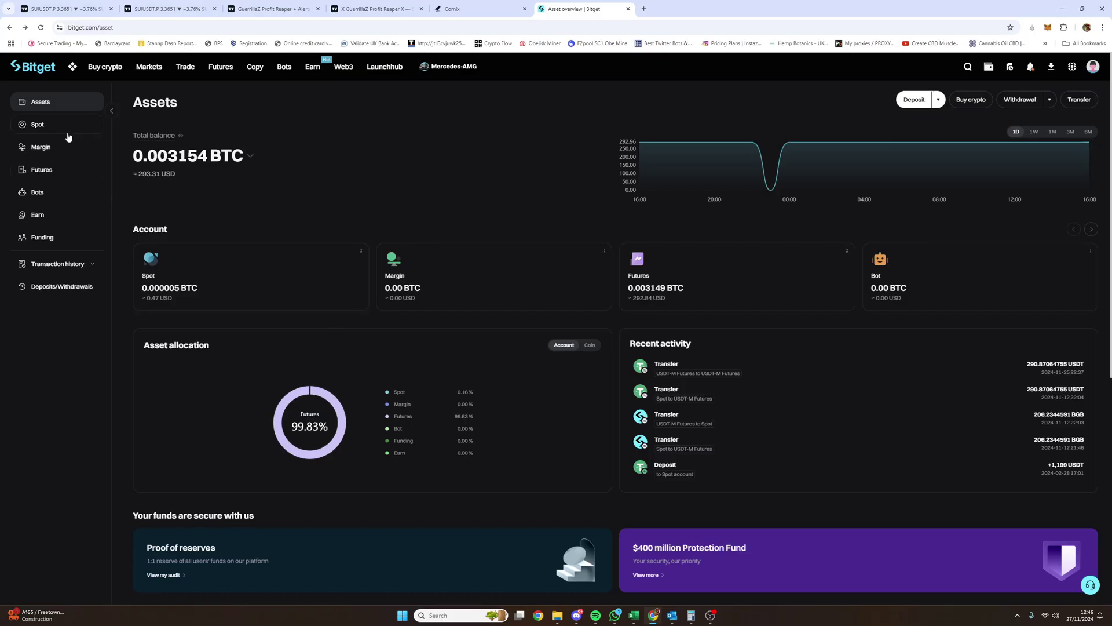
{"action": "left_click_drag", "start_coordinate": [188, 191], "coordinate": [135, 175]}
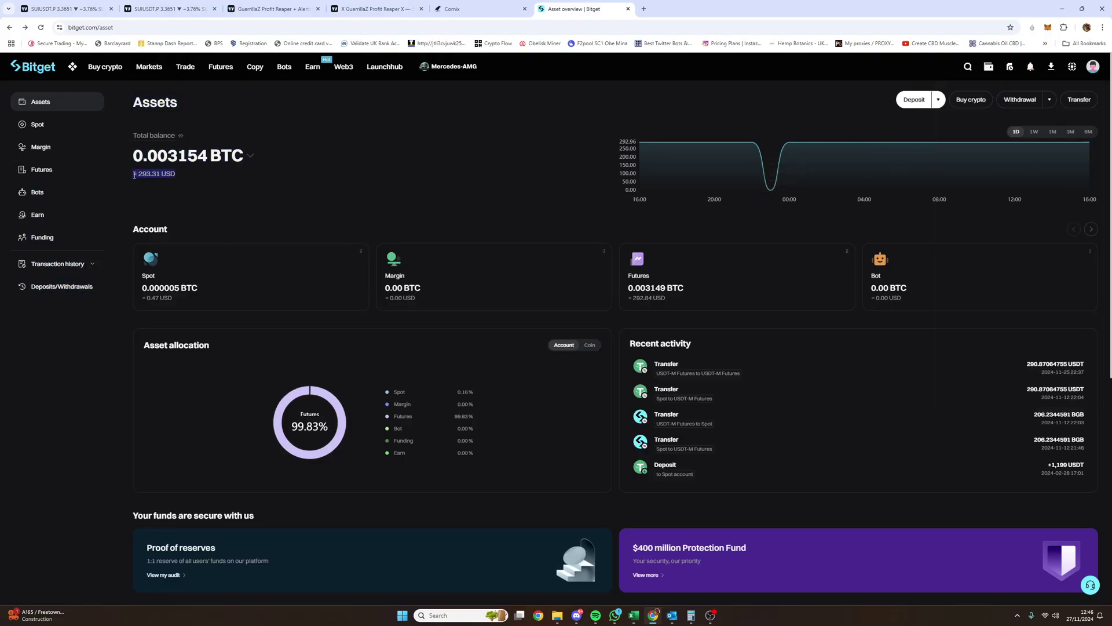
{"action": "left_click", "coordinate": [173, 171]}
{"action": "left_click_drag", "start_coordinate": [177, 174], "coordinate": [133, 175]}
{"action": "left_click", "coordinate": [141, 175]}
{"action": "mouse_move", "coordinate": [994, 69]}
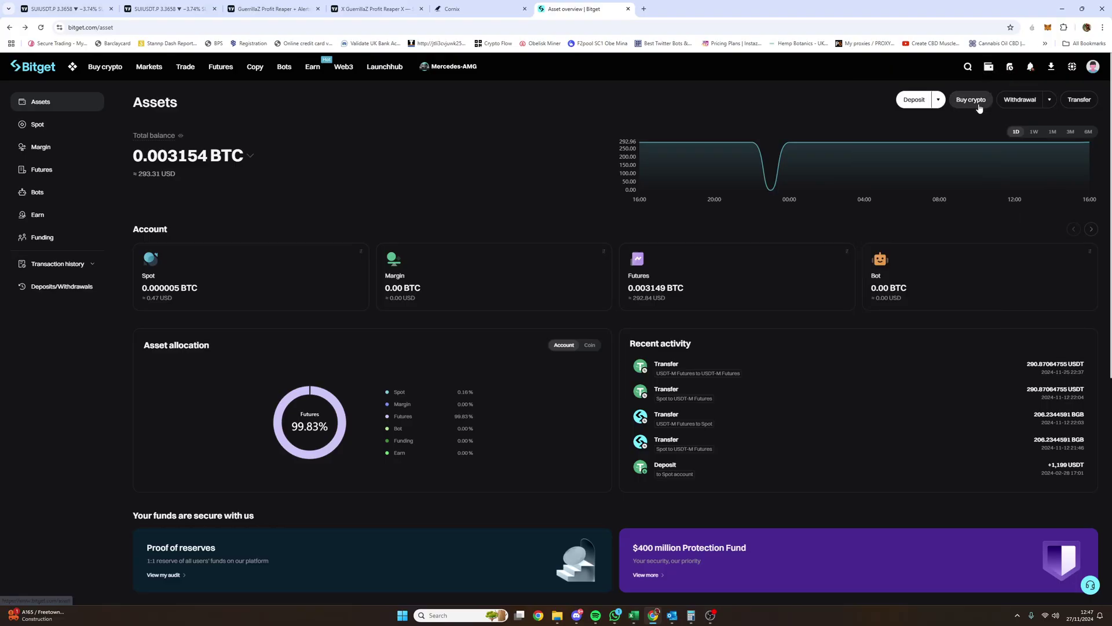
{"action": "left_click", "coordinate": [918, 101]}
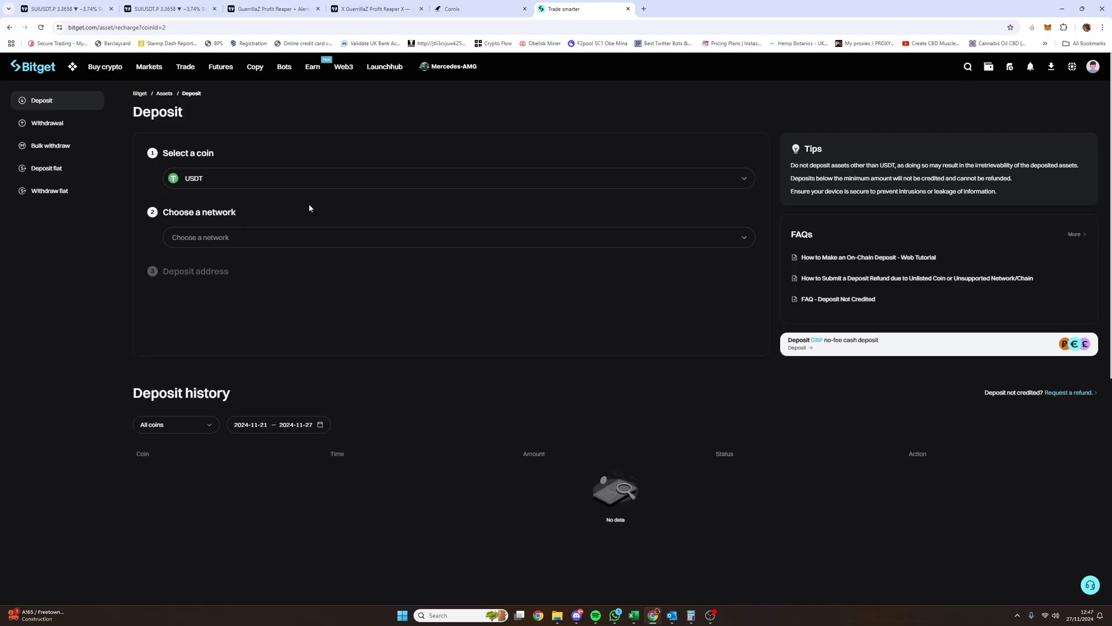
{"action": "left_click", "coordinate": [307, 243]}
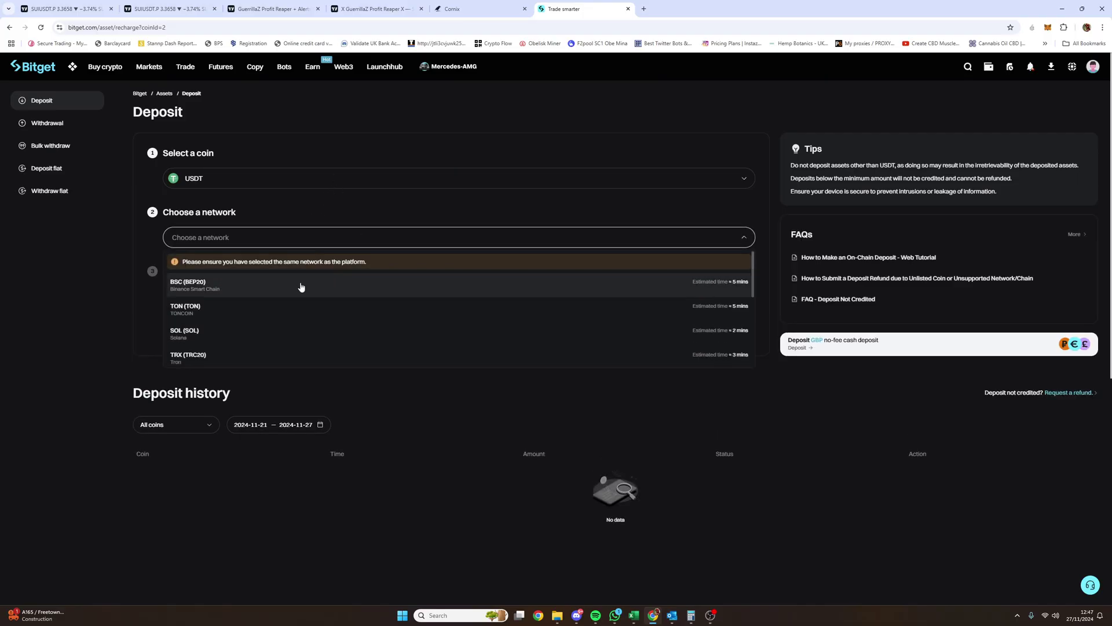
{"action": "left_click", "coordinate": [274, 359]}
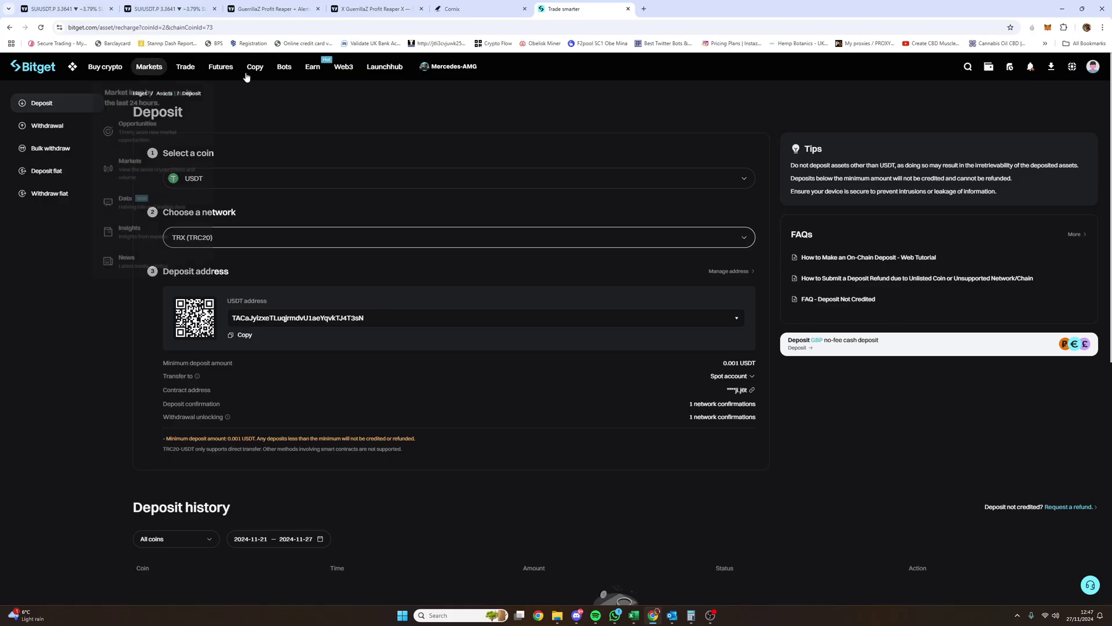
{"action": "left_click", "coordinate": [988, 70]}
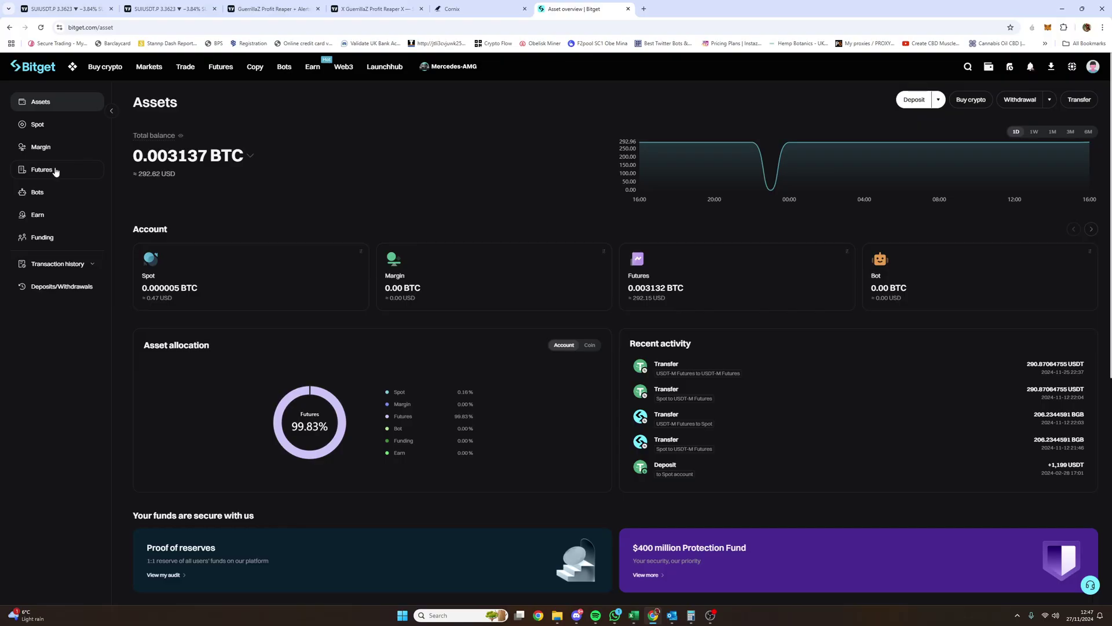
Step: Open the Transfer page and check Spot as source, USDT as coin, and MAX amount
{"action": "left_click", "coordinate": [60, 135]}
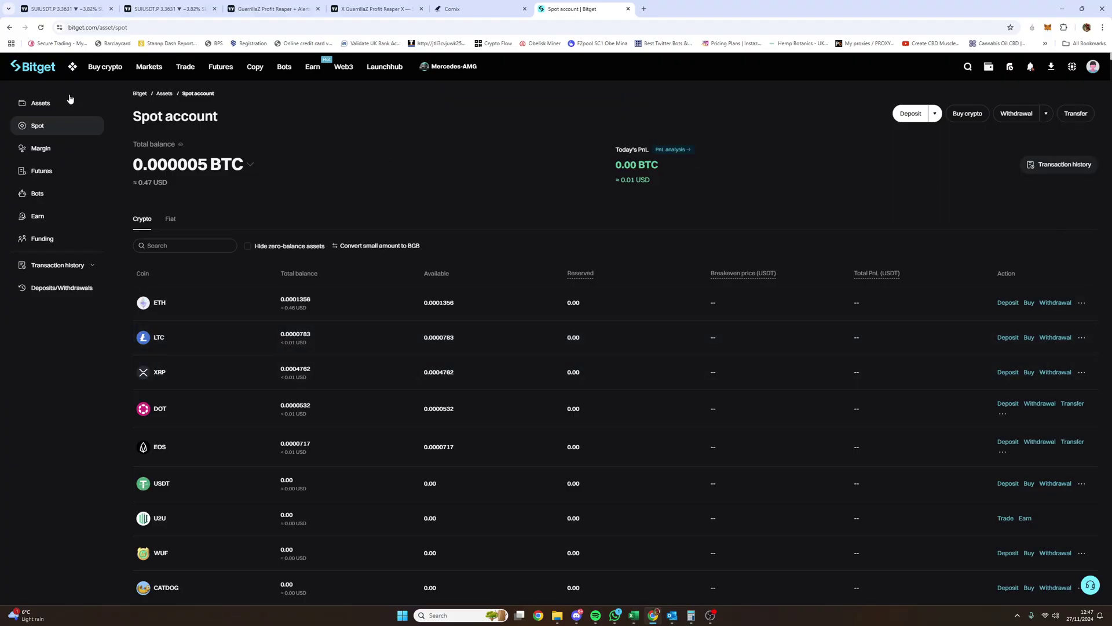
{"action": "left_click", "coordinate": [47, 102]}
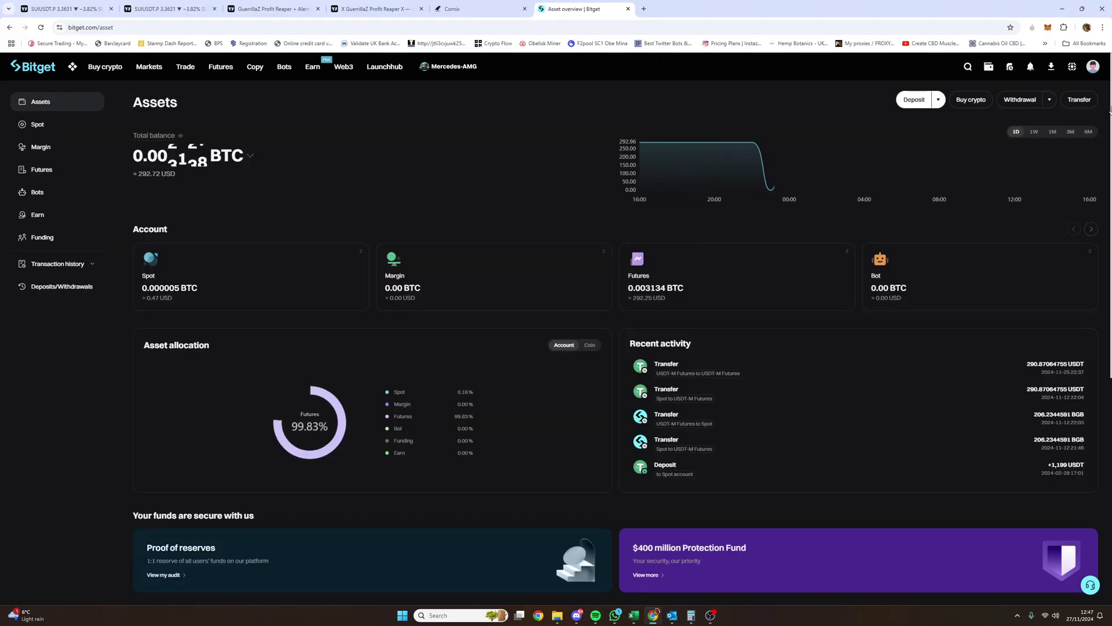
{"action": "left_click", "coordinate": [1077, 99]}
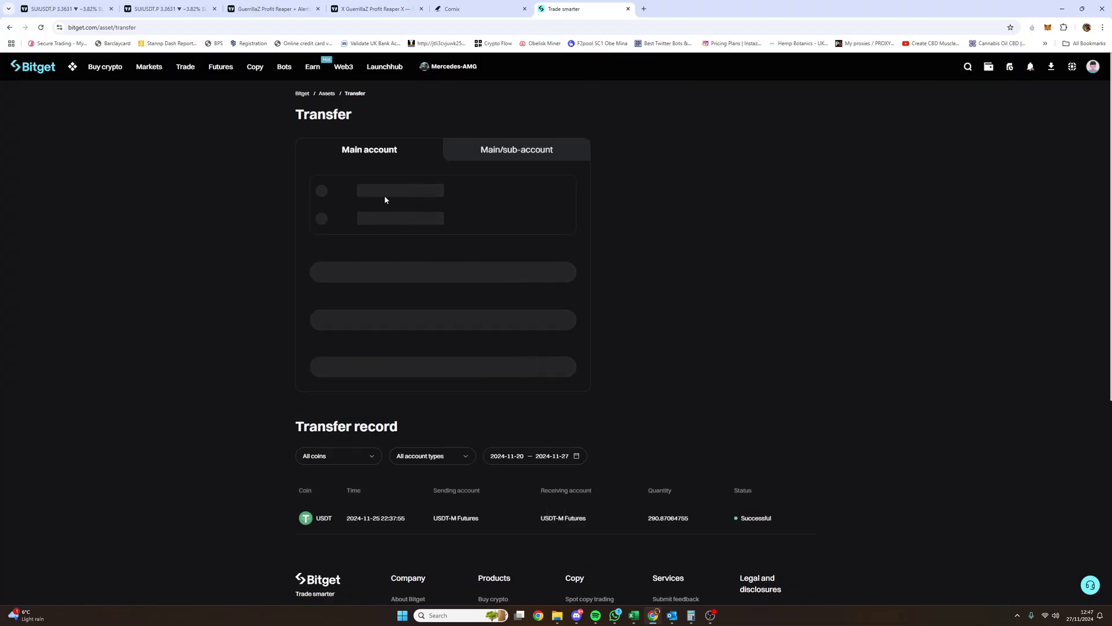
{"action": "left_click", "coordinate": [388, 190]}
{"action": "left_click", "coordinate": [389, 189]}
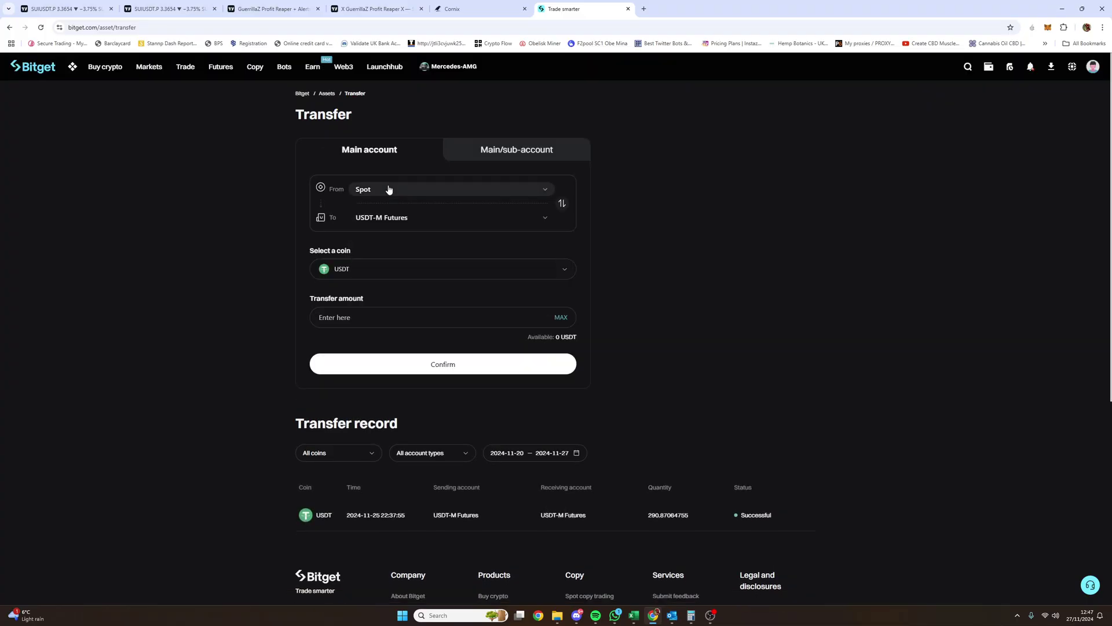
{"action": "left_click", "coordinate": [371, 264]}
{"action": "left_click", "coordinate": [596, 295]}
{"action": "left_click", "coordinate": [560, 318]}
Step: Note the 0 USDT available, keep USDT-M Futures as destination, and return to Assets overview
{"action": "triple_click", "coordinate": [574, 336]}
{"action": "left_click", "coordinate": [415, 218]}
{"action": "scroll", "coordinate": [421, 244], "scroll_direction": "down", "scroll_amount": 3}
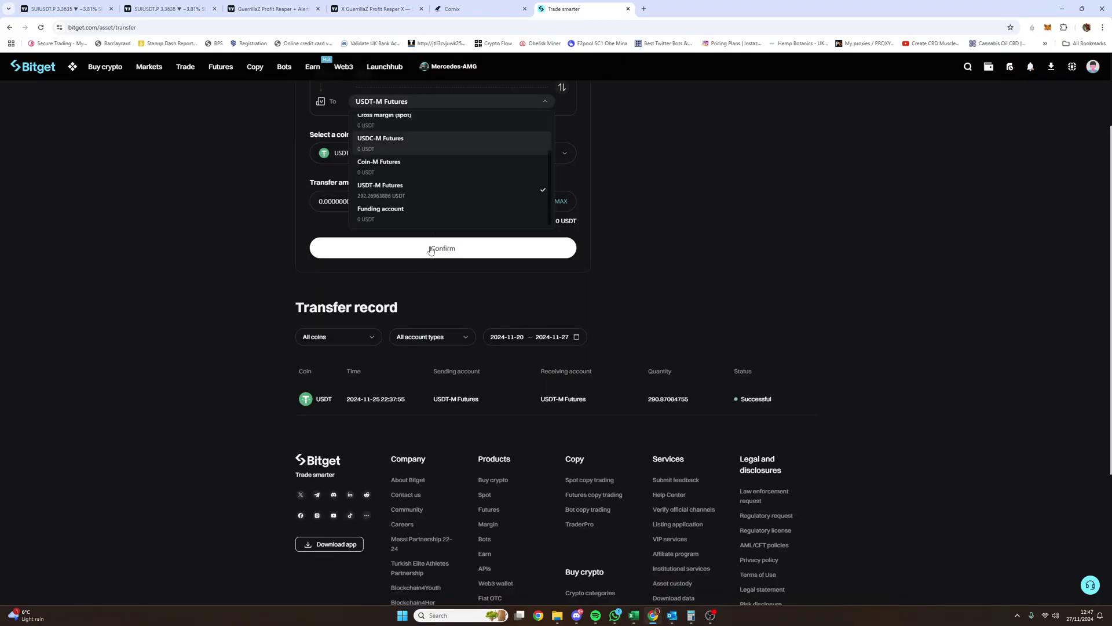
{"action": "scroll", "coordinate": [422, 281], "scroll_direction": "up", "scroll_amount": 3}
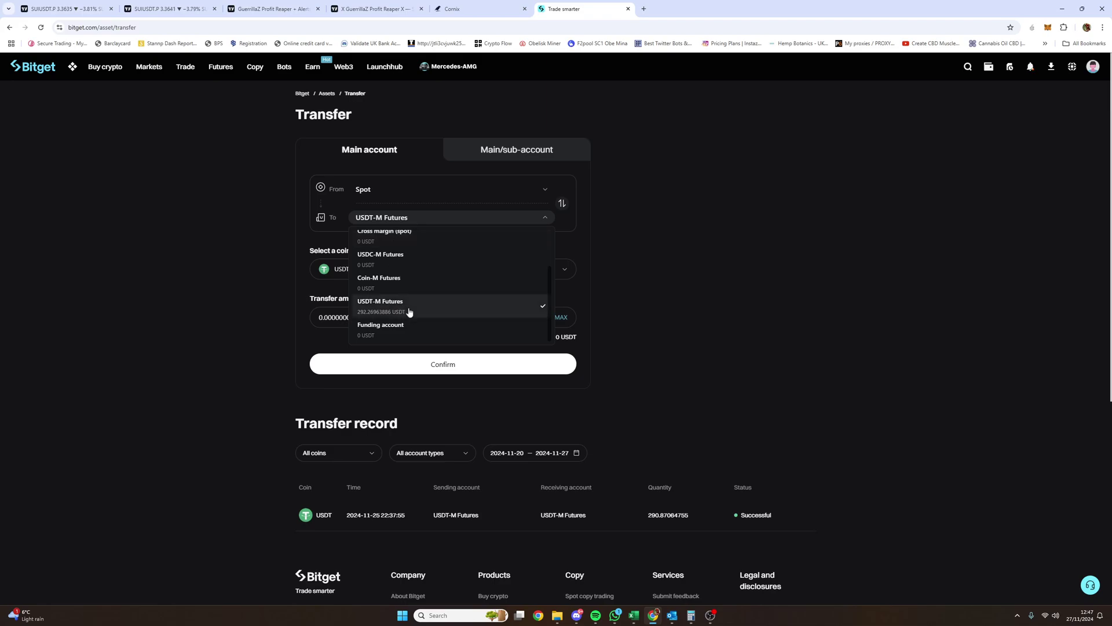
{"action": "scroll", "coordinate": [412, 273], "scroll_direction": "up", "scroll_amount": 2}
{"action": "scroll", "coordinate": [423, 288], "scroll_direction": "down", "scroll_amount": 2}
{"action": "left_click", "coordinate": [405, 306]}
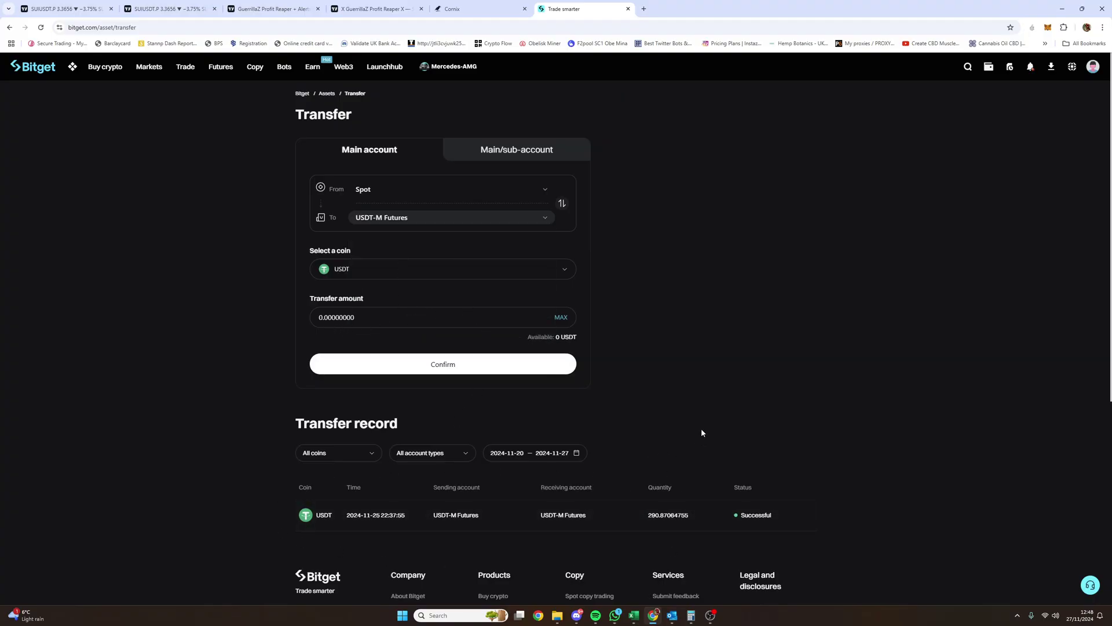
{"action": "left_click", "coordinate": [986, 68]}
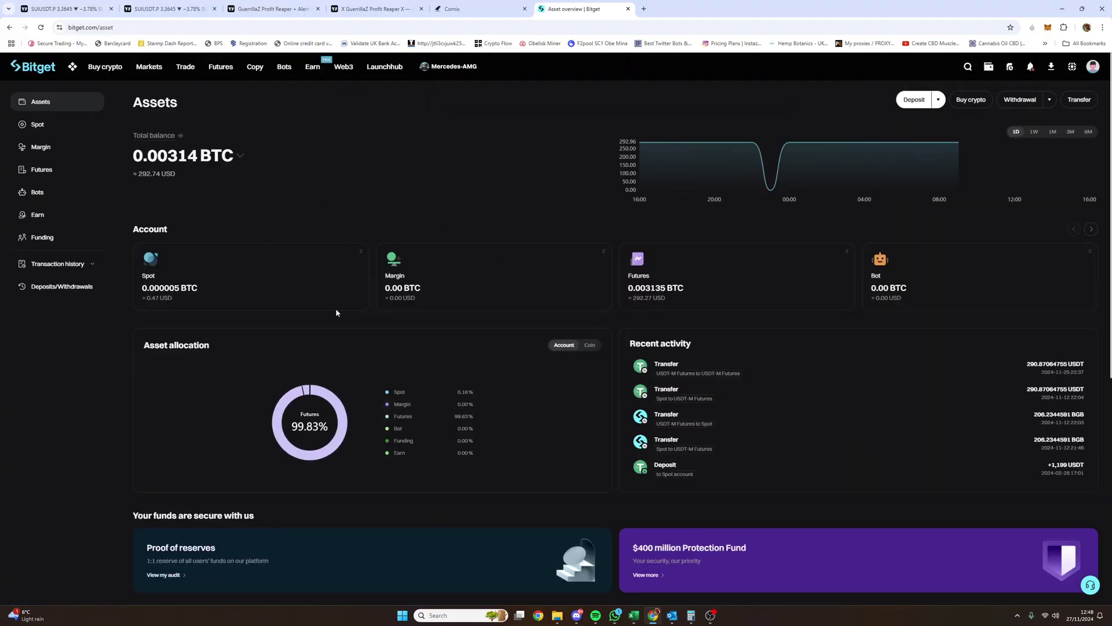
Step: Switch to Cornix and open the Dashboard showing the SUI/USDT short trade
{"action": "left_click", "coordinate": [473, 11]}
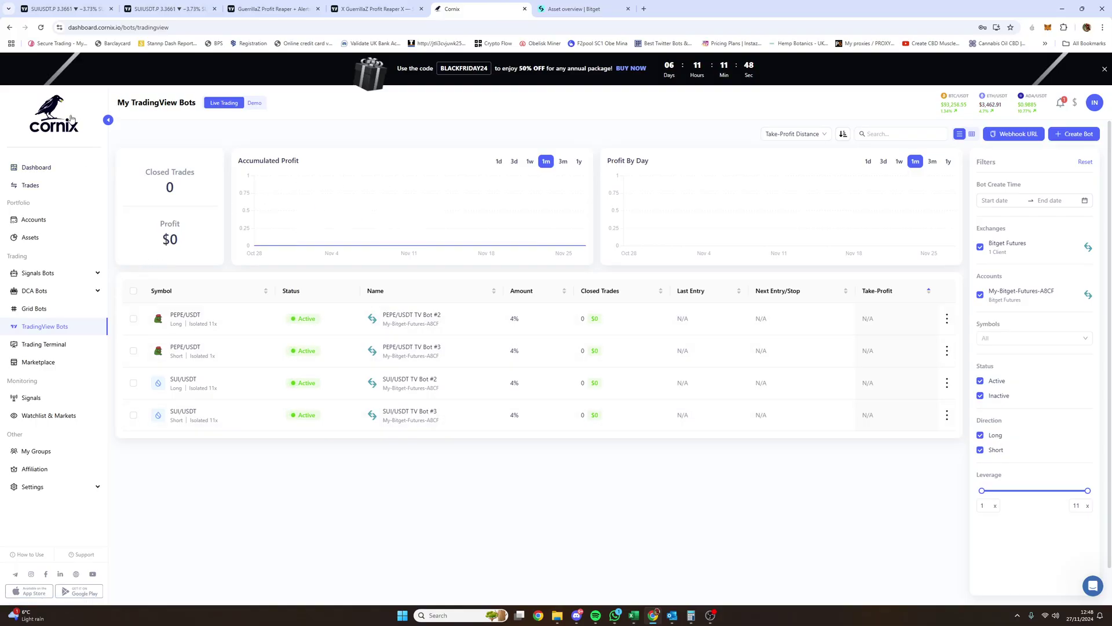
{"action": "left_click", "coordinate": [41, 167]}
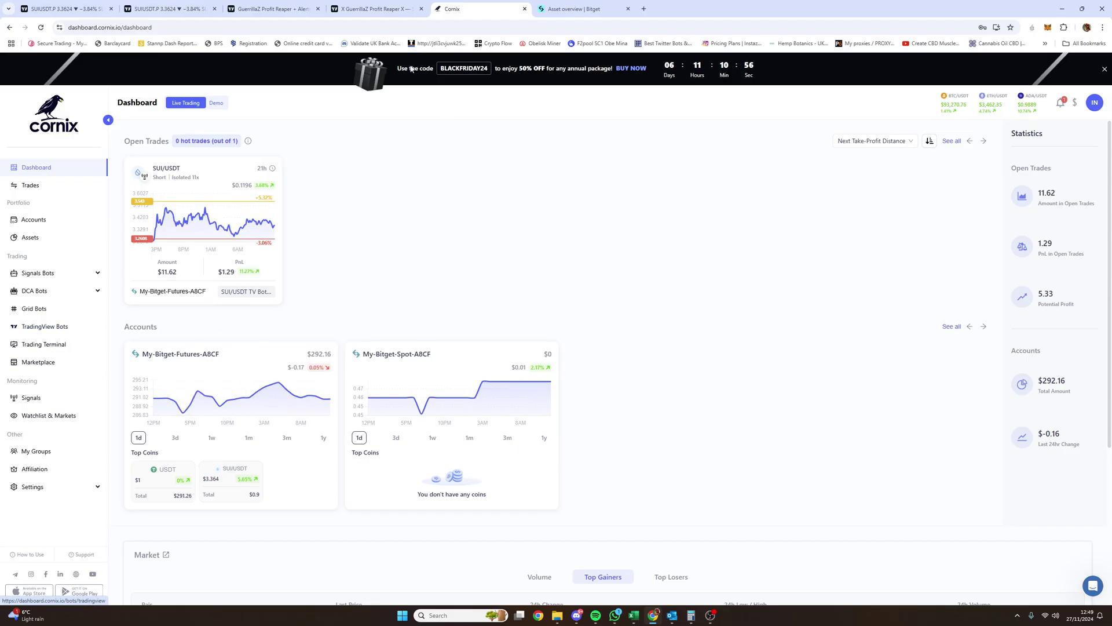
{"action": "left_click", "coordinate": [168, 9]}
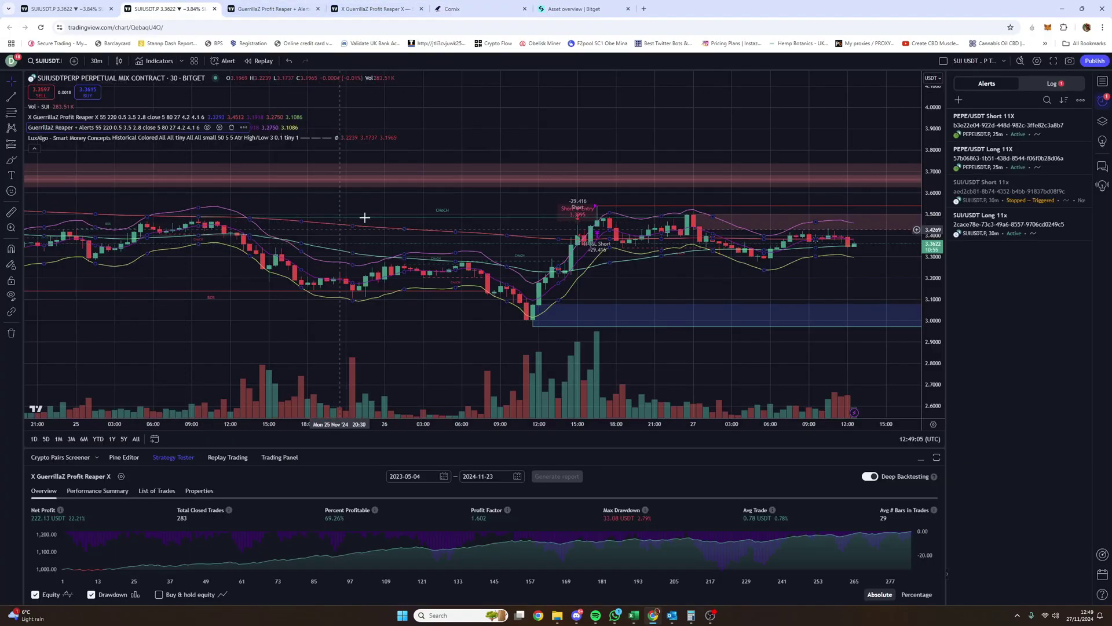
{"action": "left_click", "coordinate": [458, 8]}
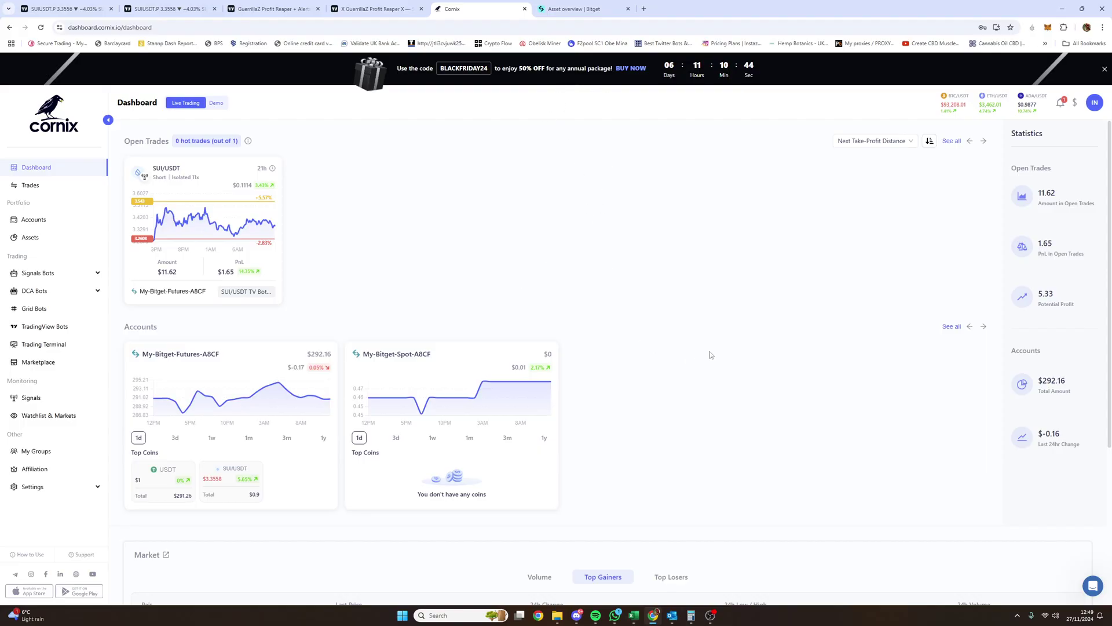
{"action": "left_click", "coordinate": [283, 14]}
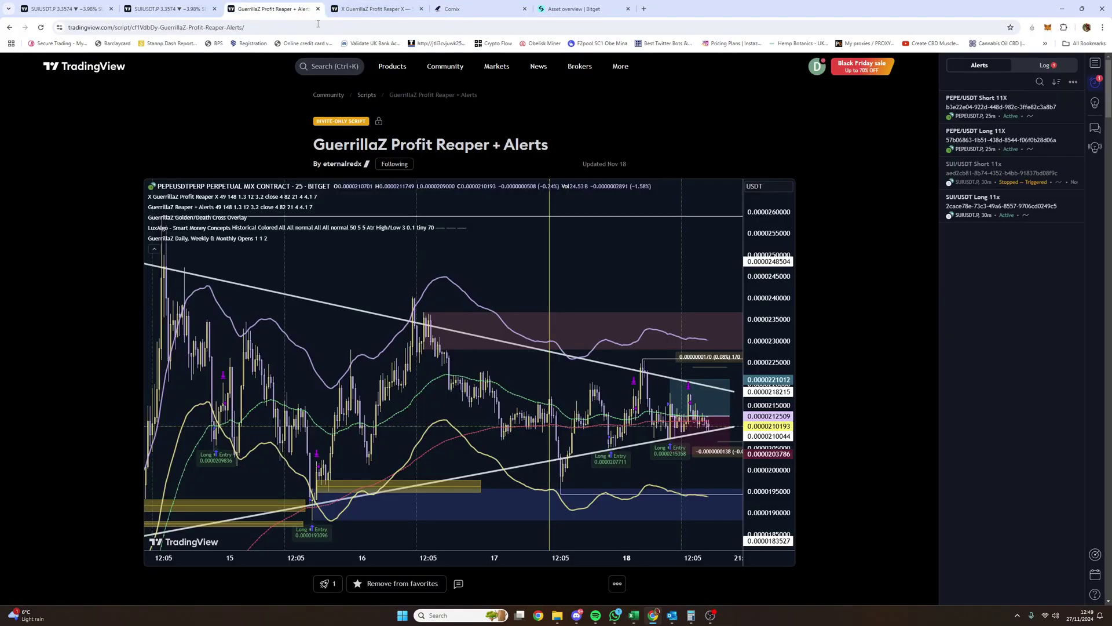
{"action": "left_click", "coordinate": [475, 9]}
{"action": "left_click", "coordinate": [580, 10]}
{"action": "left_click", "coordinate": [475, 9]}
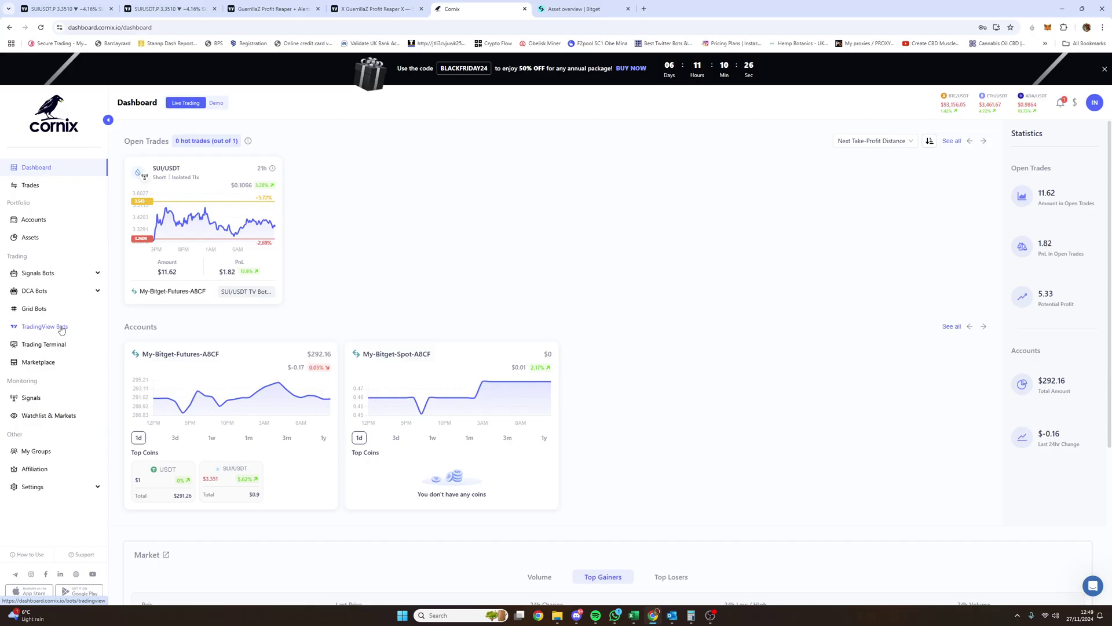
Step: Open the TradingView Bots list and briefly inspect the PEPE/USDT TV Bot #3 details
{"action": "left_click", "coordinate": [61, 329]}
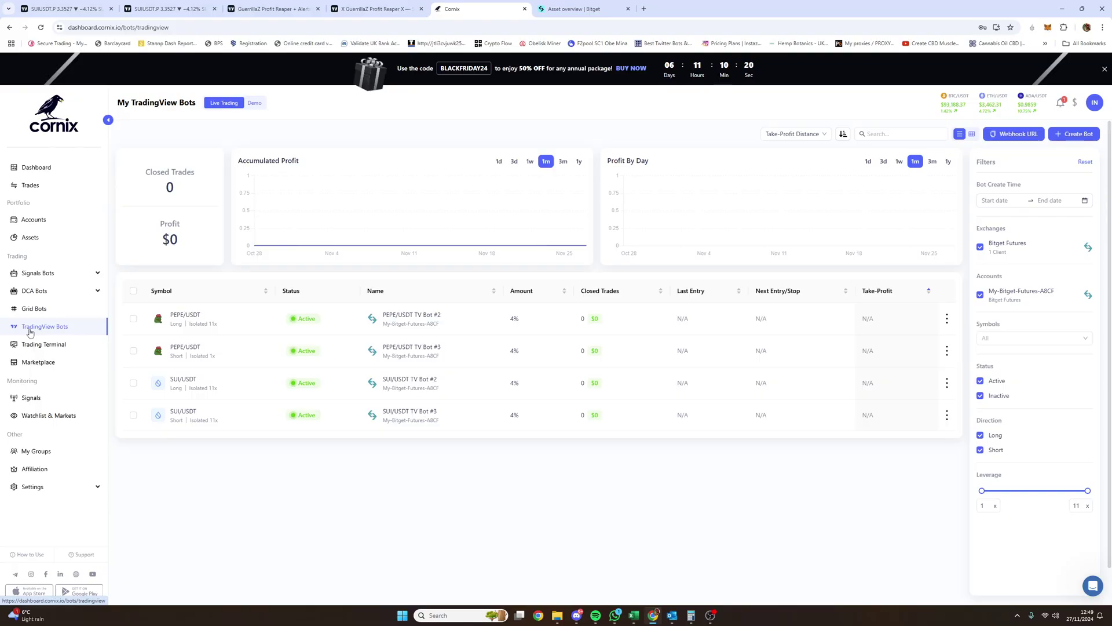
{"action": "left_click", "coordinate": [204, 361]}
{"action": "left_click", "coordinate": [200, 363]}
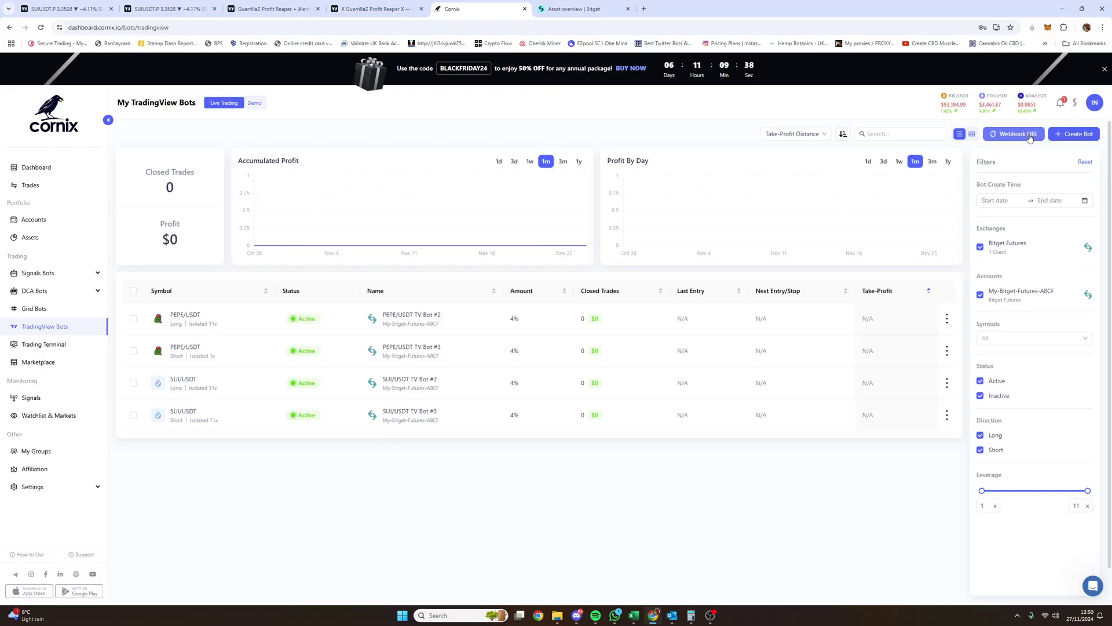
Step: Start a new bot on the Bitget futures account sized at 4 percent per trade
{"action": "left_click", "coordinate": [1075, 134]}
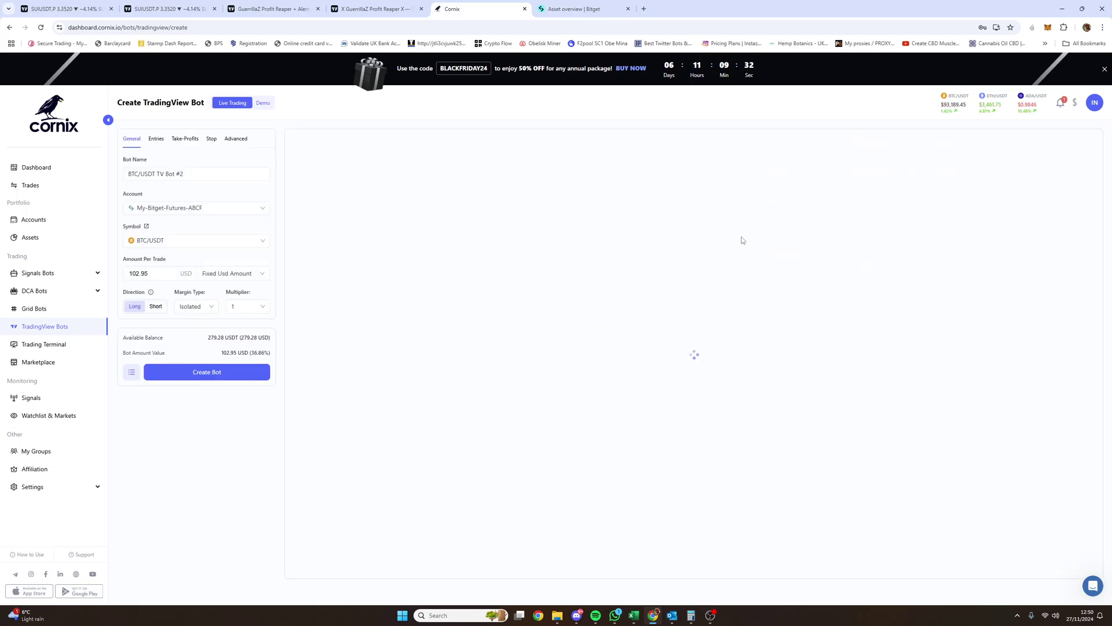
{"action": "left_click", "coordinate": [229, 208]}
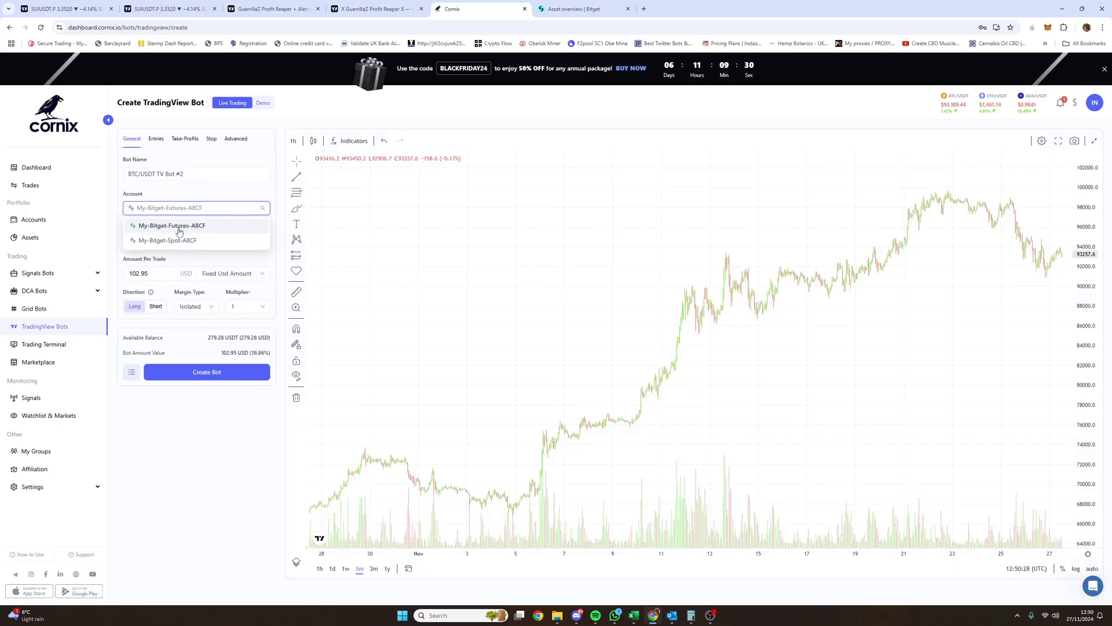
{"action": "left_click", "coordinate": [179, 231]}
{"action": "left_click_drag", "start_coordinate": [188, 174], "coordinate": [76, 180]}
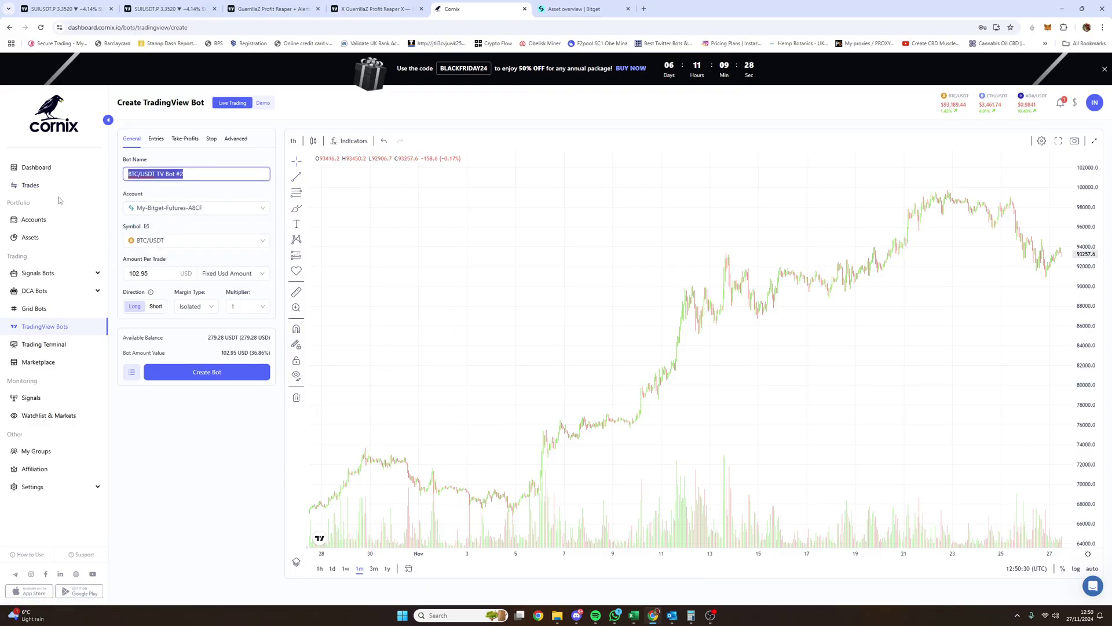
{"action": "left_click", "coordinate": [236, 276]}
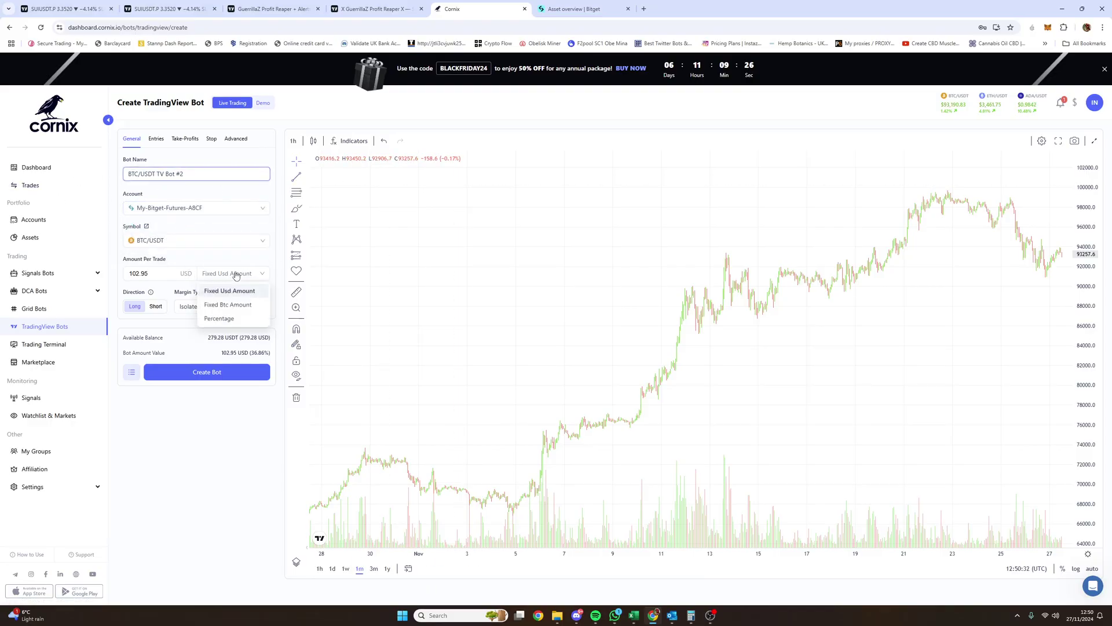
{"action": "left_click", "coordinate": [225, 319]}
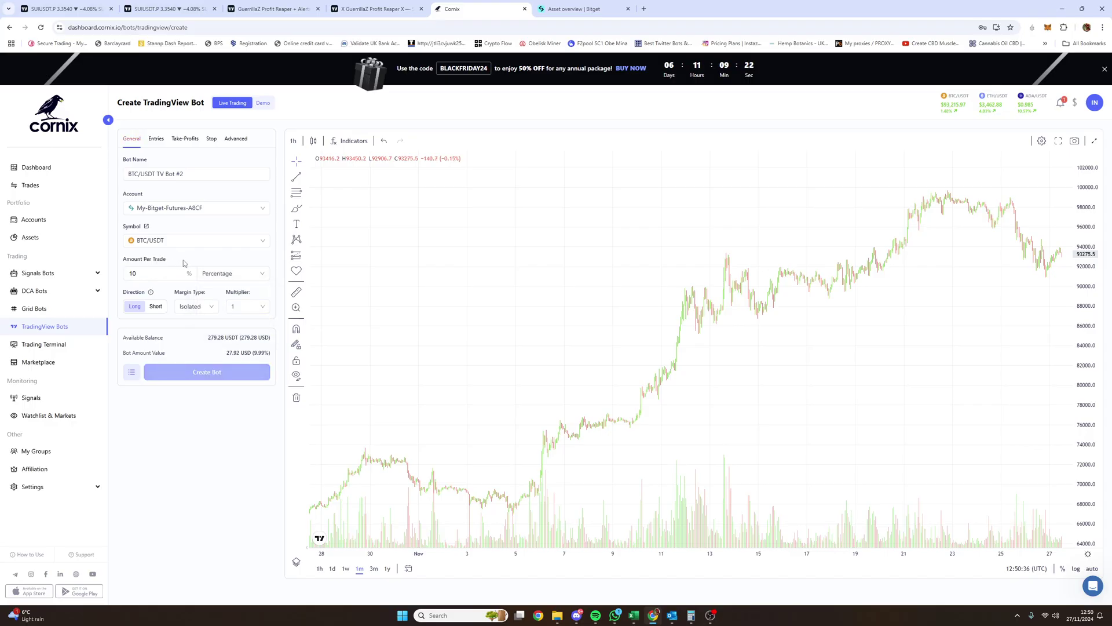
{"action": "left_click", "coordinate": [214, 273]}
{"action": "left_click", "coordinate": [217, 318]}
{"action": "left_click_drag", "start_coordinate": [207, 337], "coordinate": [272, 341]}
{"action": "left_click", "coordinate": [164, 338]}
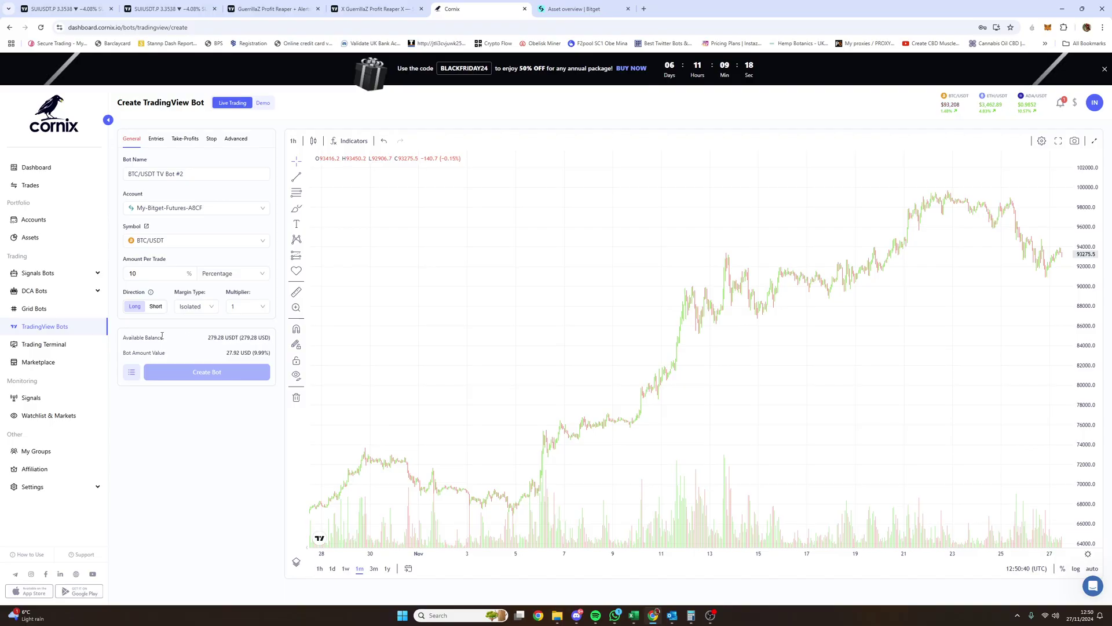
{"action": "left_click_drag", "start_coordinate": [151, 277], "coordinate": [97, 285]}
Step: Set the bot to Long direction, Isolated margin, and multiplier 11
{"action": "left_click", "coordinate": [154, 308]}
{"action": "left_click", "coordinate": [137, 309]}
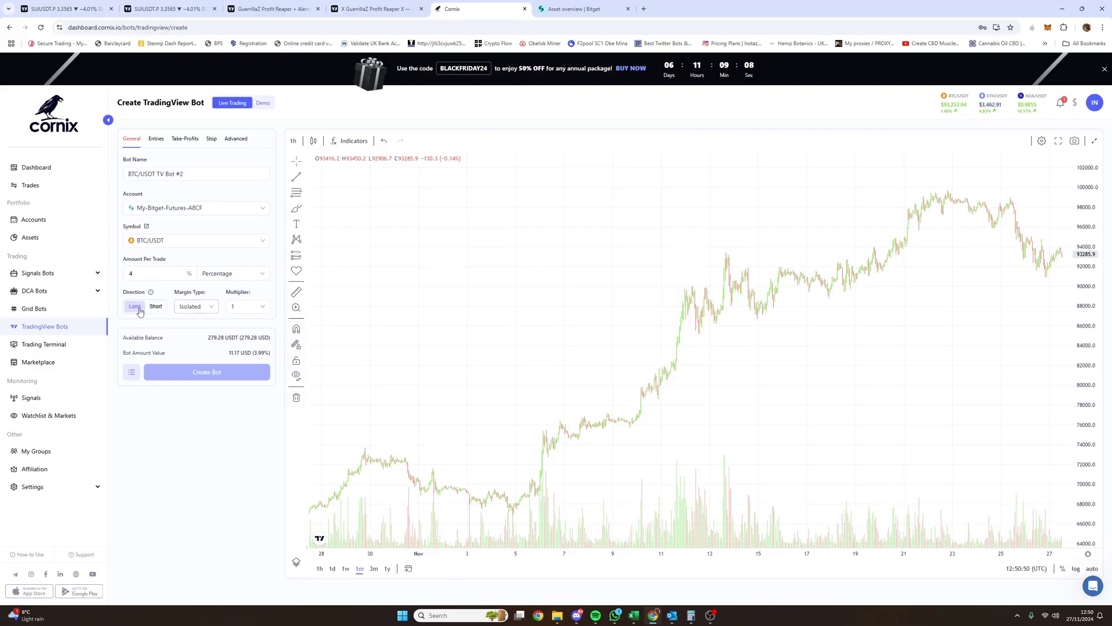
{"action": "left_click", "coordinate": [197, 307]}
{"action": "left_click", "coordinate": [152, 308]}
{"action": "left_click", "coordinate": [135, 307]}
{"action": "left_click", "coordinate": [197, 306]}
{"action": "left_click", "coordinate": [251, 308]}
{"action": "scroll", "coordinate": [246, 370], "scroll_direction": "down", "scroll_amount": 2}
{"action": "left_click", "coordinate": [241, 353]}
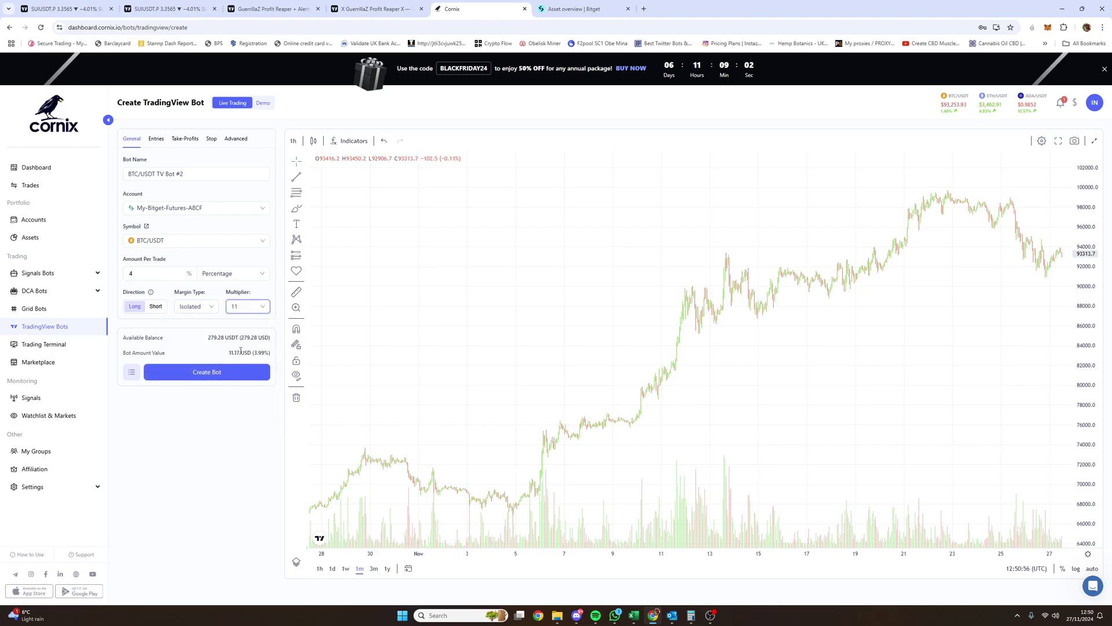